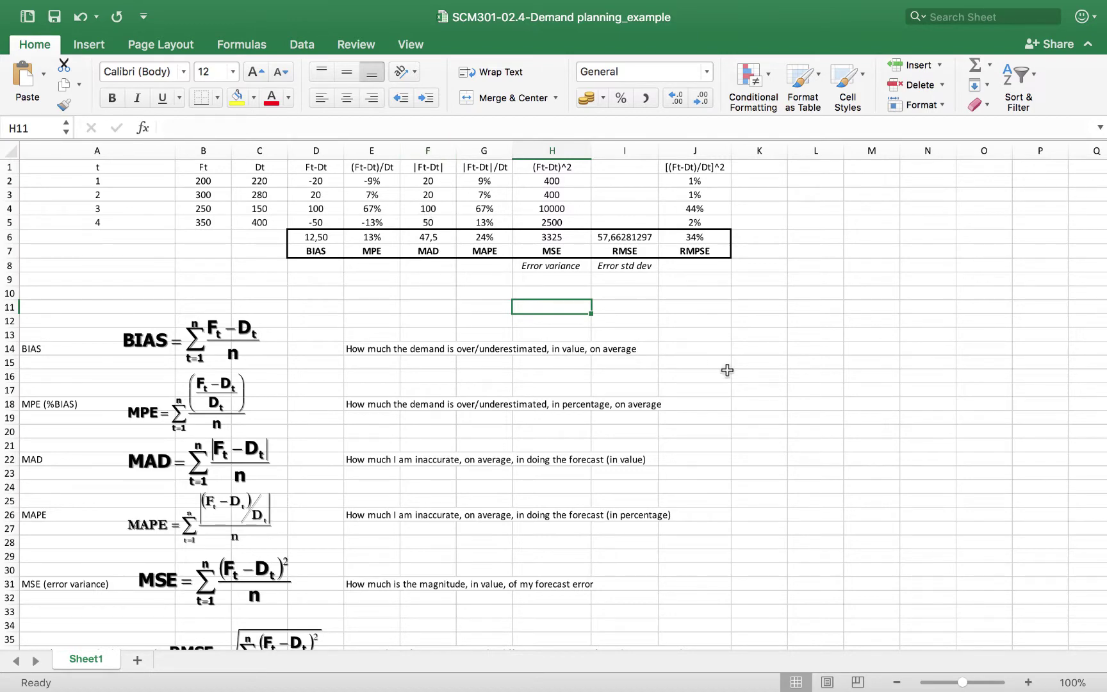
Review the error-measure formulas and descriptions, the forecast values in B2:B5, the demand values in C2:C5 and the Ft-Dt heading
scroll(860, 390, "down", 5)
scroll(859, 390, "down", 2)
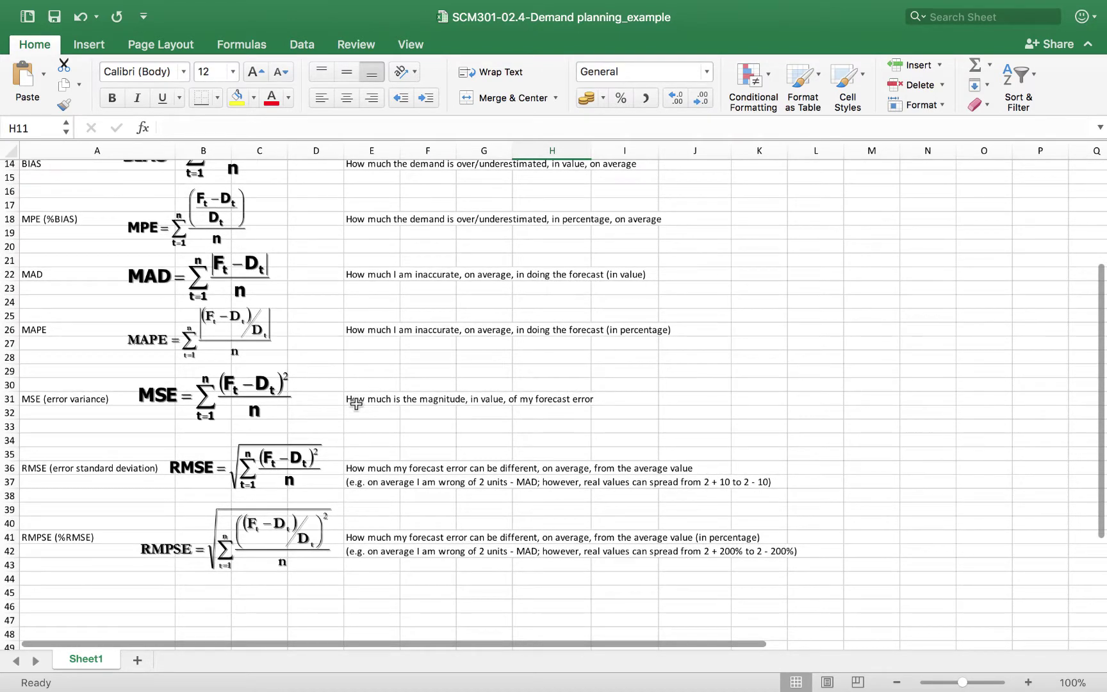
scroll(240, 305, "up", 2)
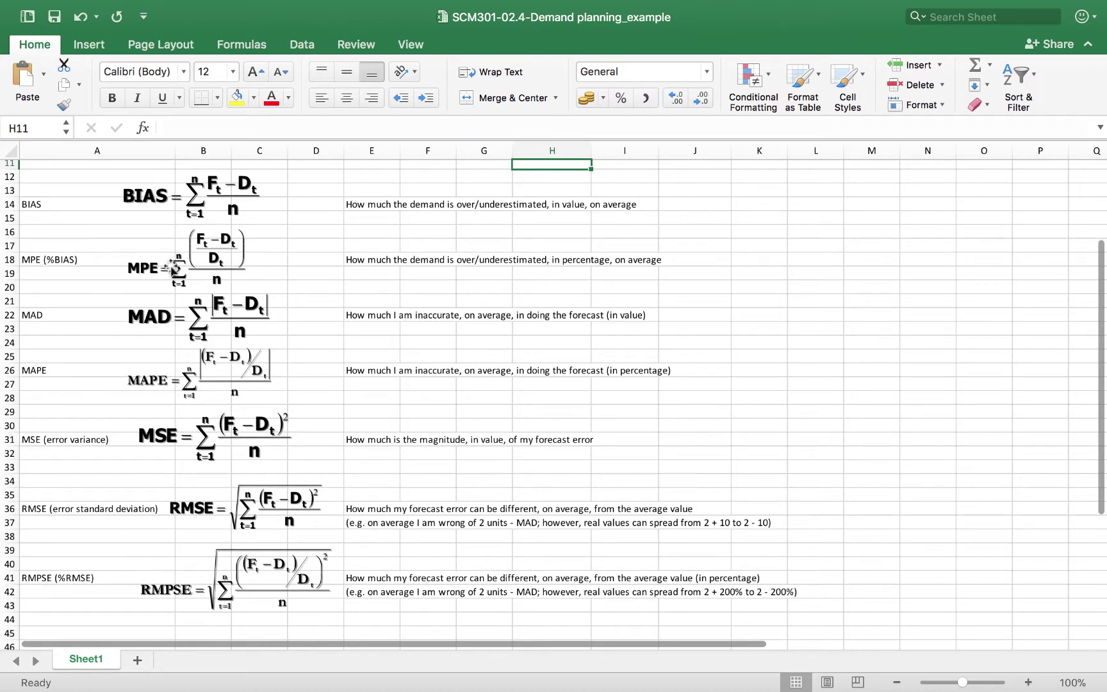
scroll(464, 404, "up", 5)
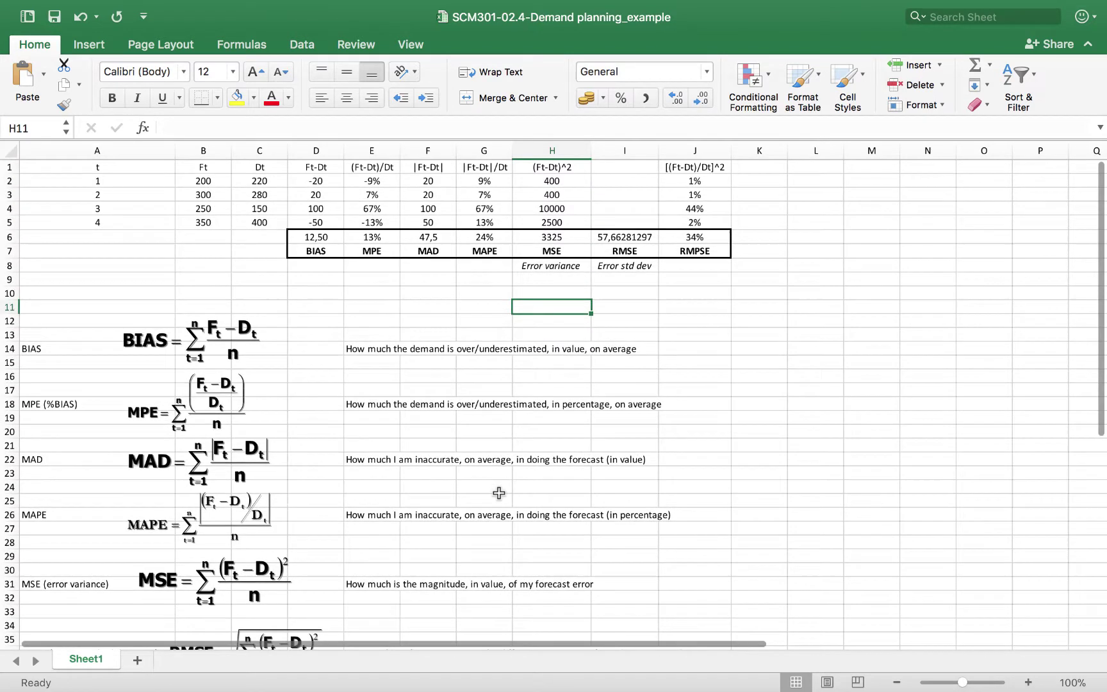
left_click_drag(211, 184, 211, 222)
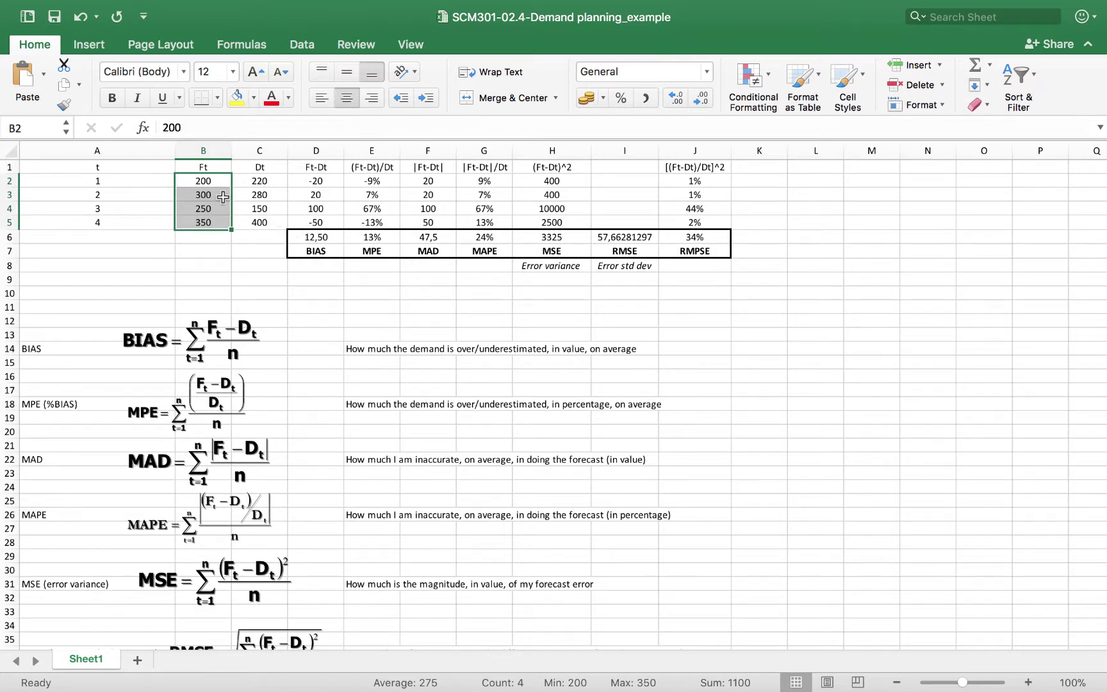
left_click_drag(212, 185, 211, 222)
left_click_drag(259, 183, 265, 220)
left_click(309, 169)
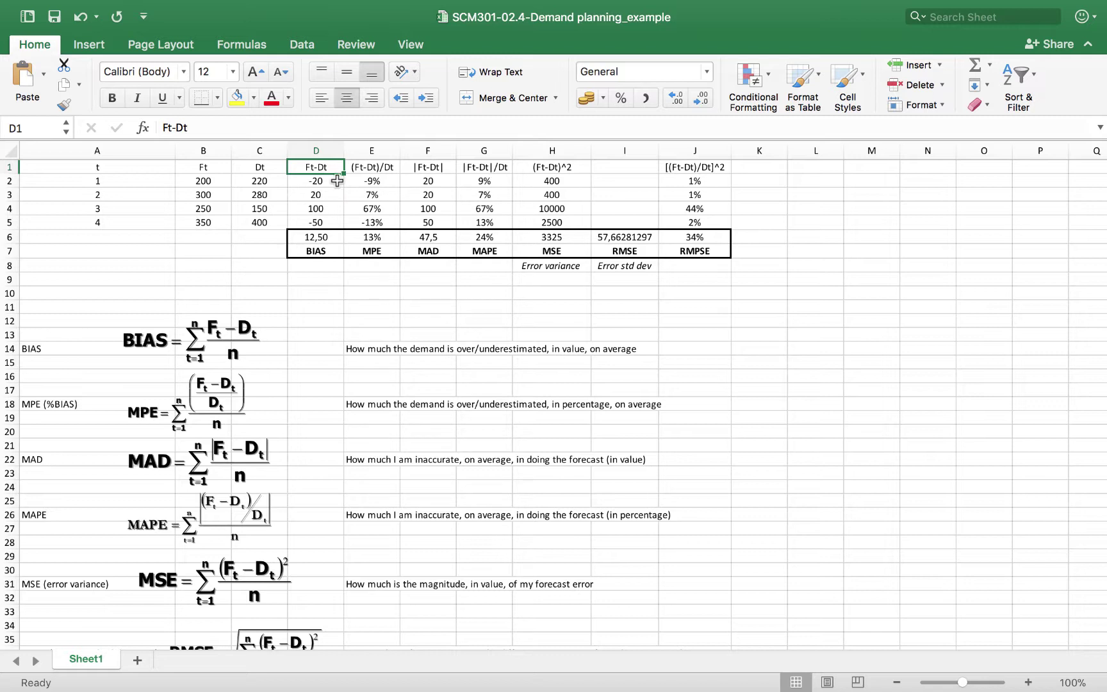
Re-enter the formula =B2-C2 in cell D2 and fill it down to D5
left_click(338, 180)
left_click(224, 129)
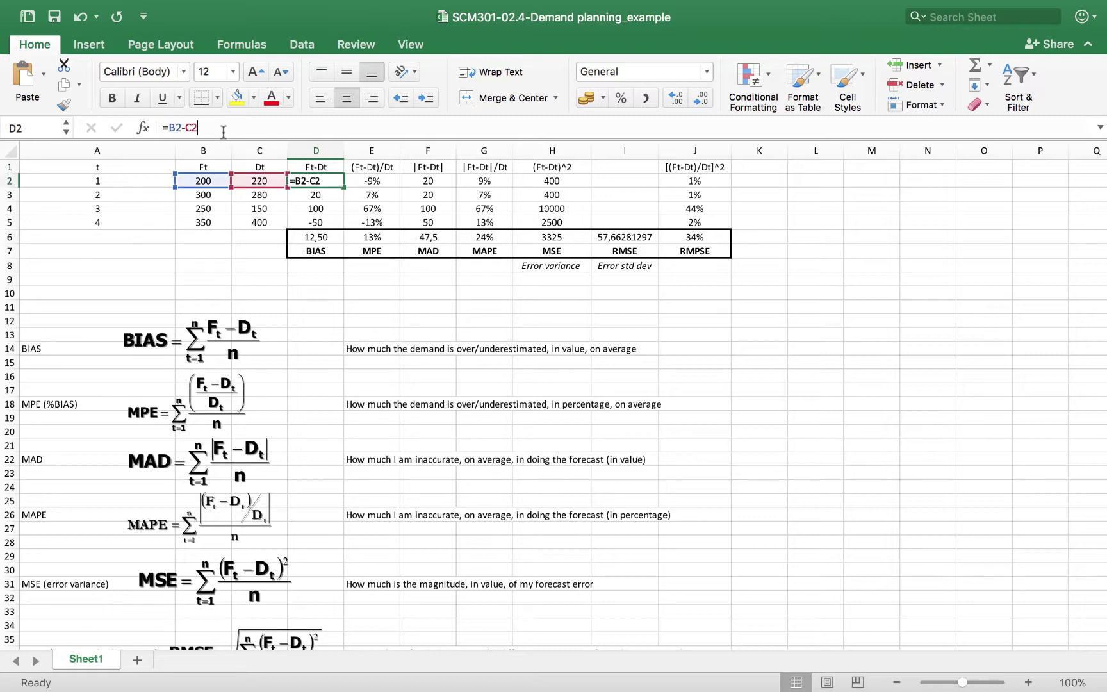
left_click_drag(197, 128, 166, 127)
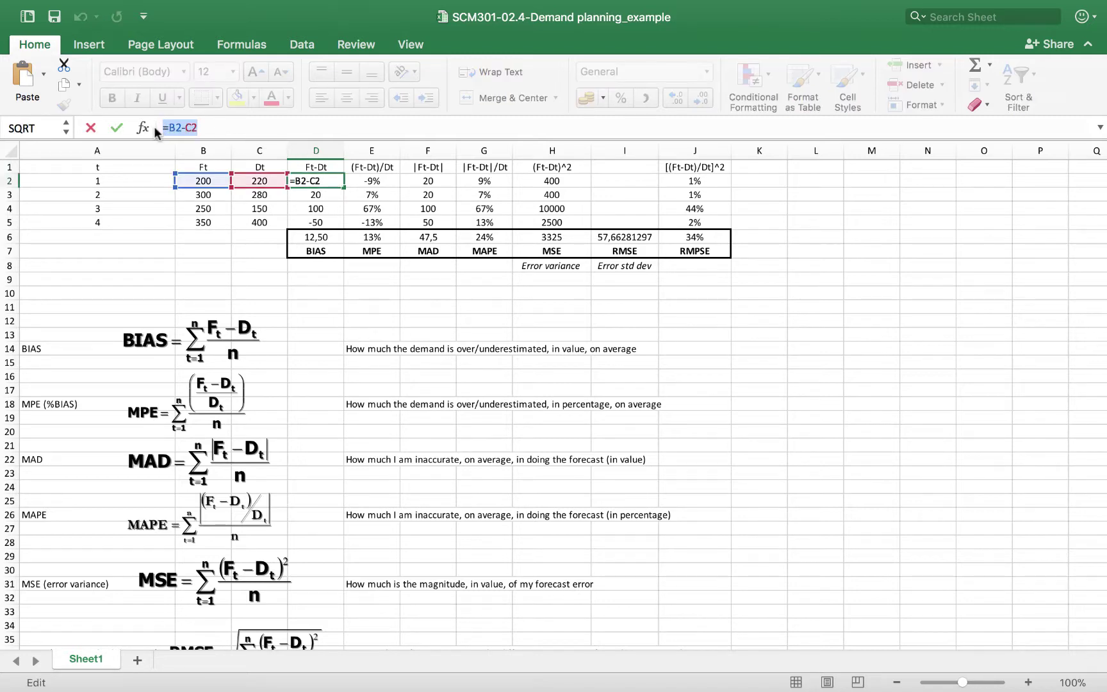
key("BackSpace")
left_click(193, 180)
type("-")
left_click(252, 181)
key("Return")
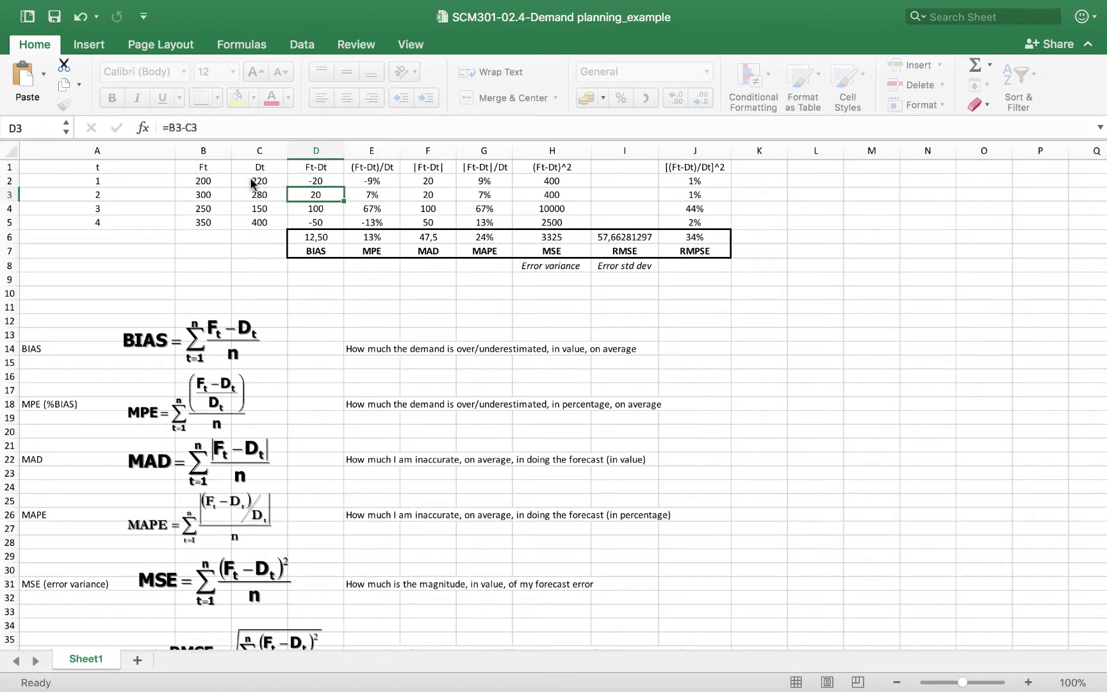
left_click(334, 181)
left_click_drag(338, 185, 343, 227)
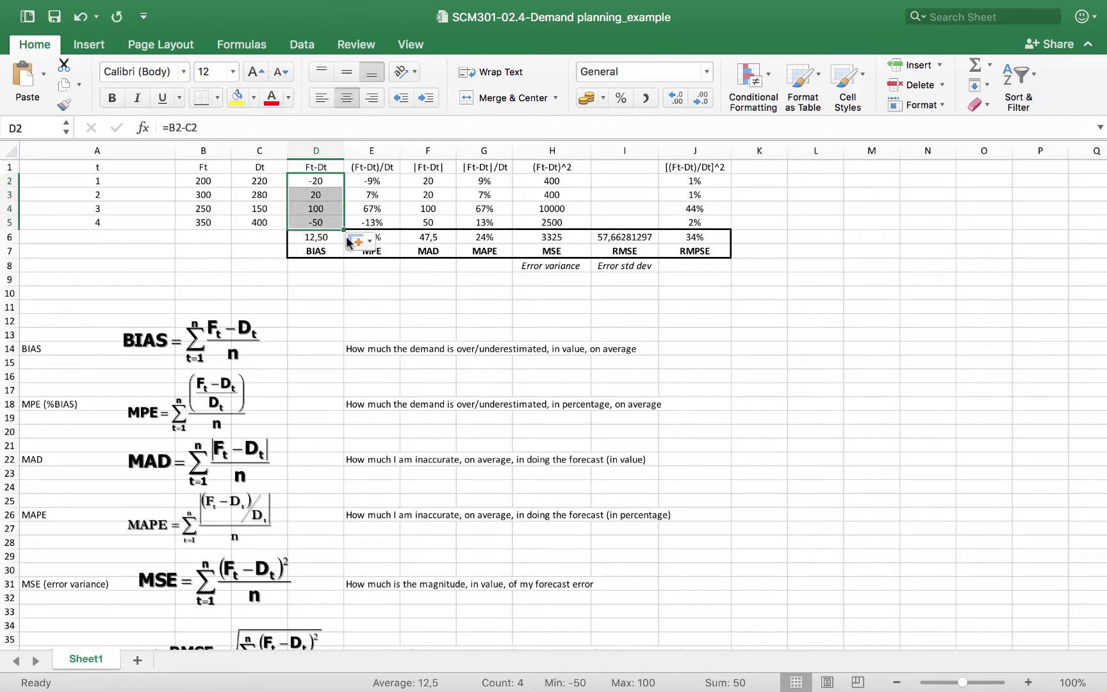
Inspect the formula behind the BIAS value in cell D6 and the range it averages
left_click(319, 237)
left_click(282, 126)
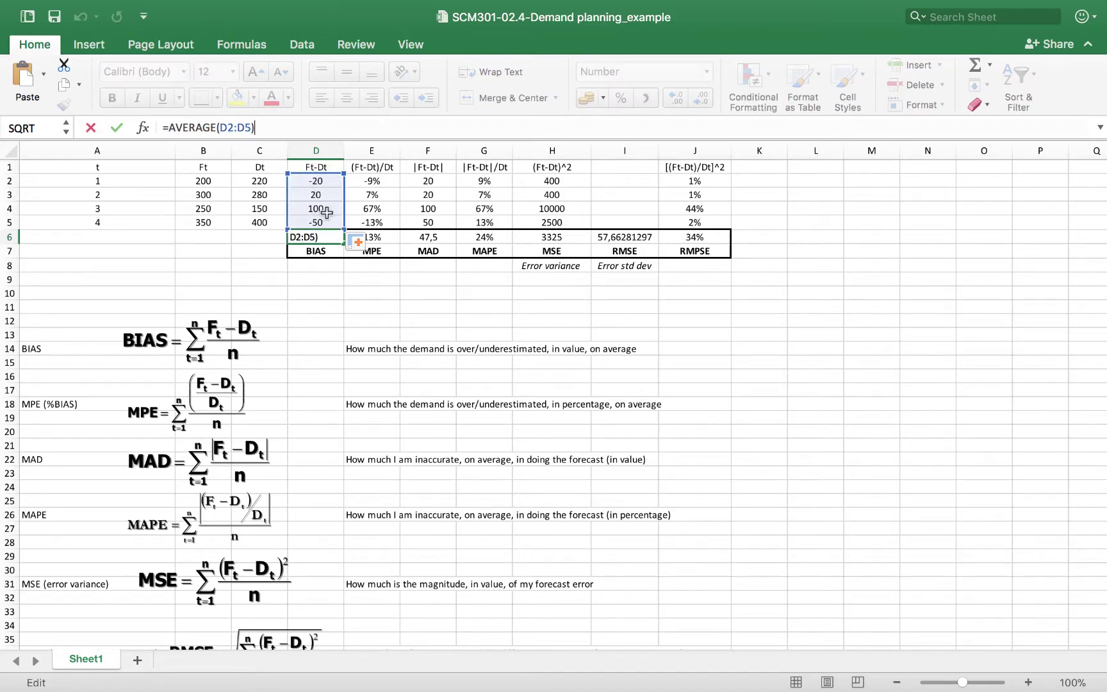
key("Return")
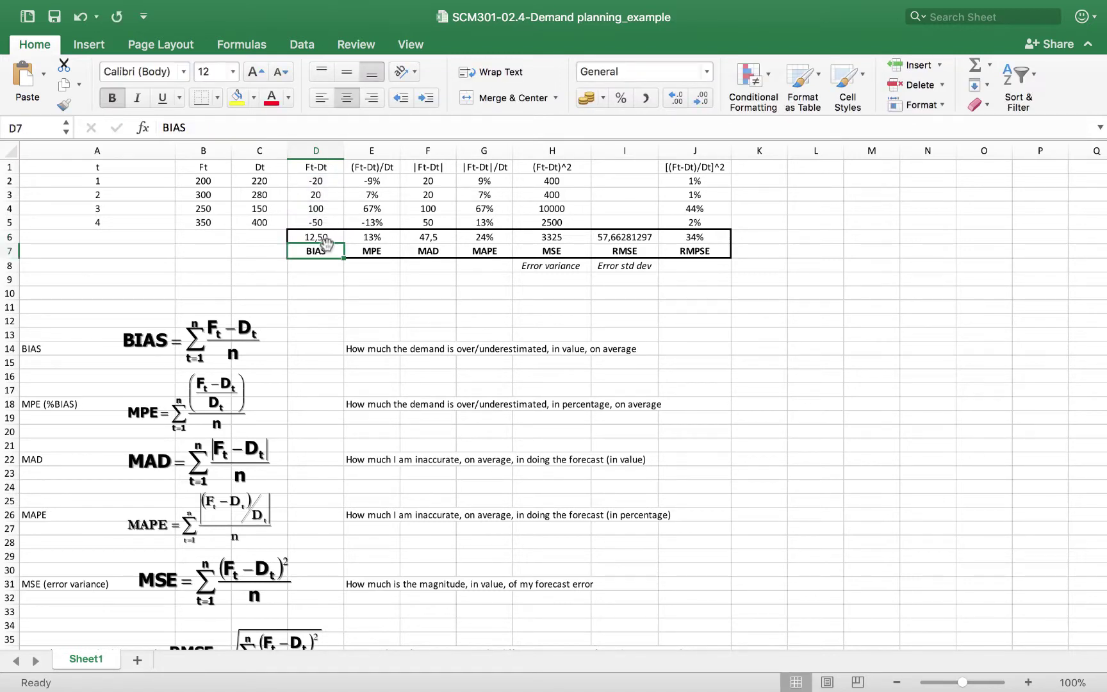
Check the percentage-error formula in cell E2 and fill it down to E5
left_click(372, 183)
double_click(372, 182)
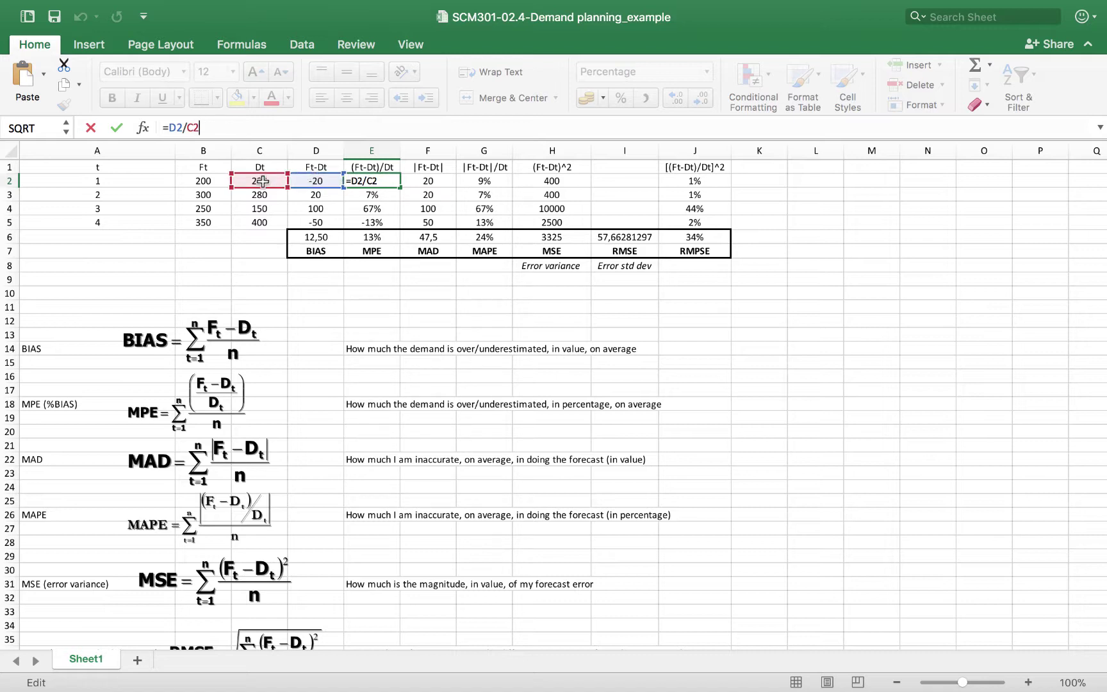
key("Return")
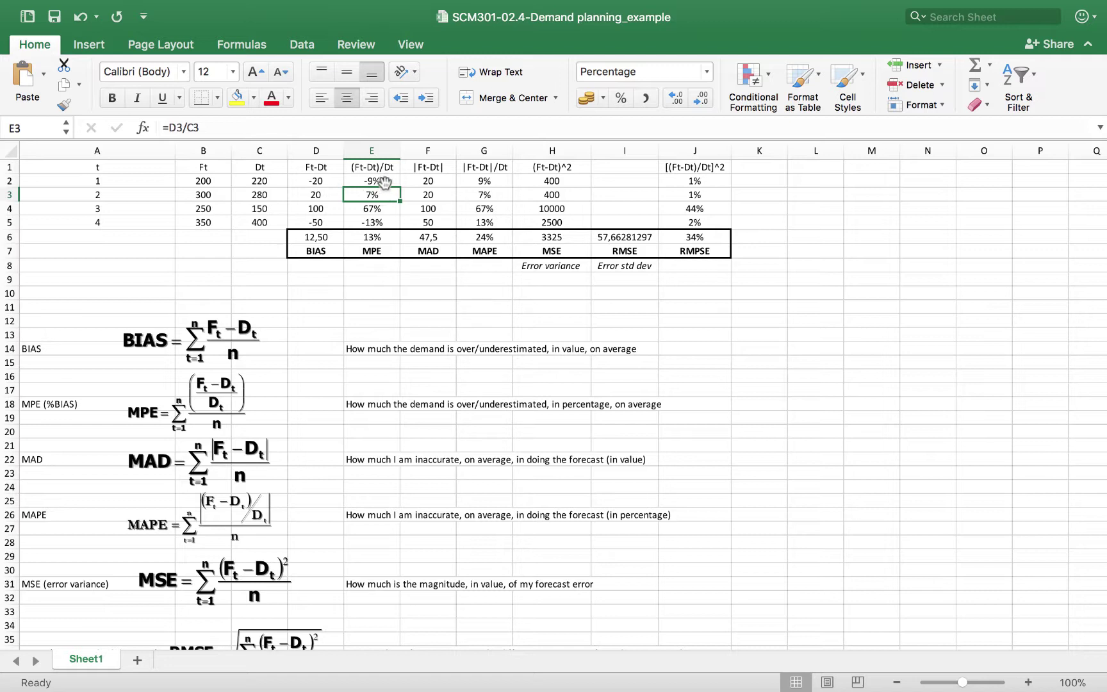
left_click(378, 182)
left_click_drag(400, 187, 397, 227)
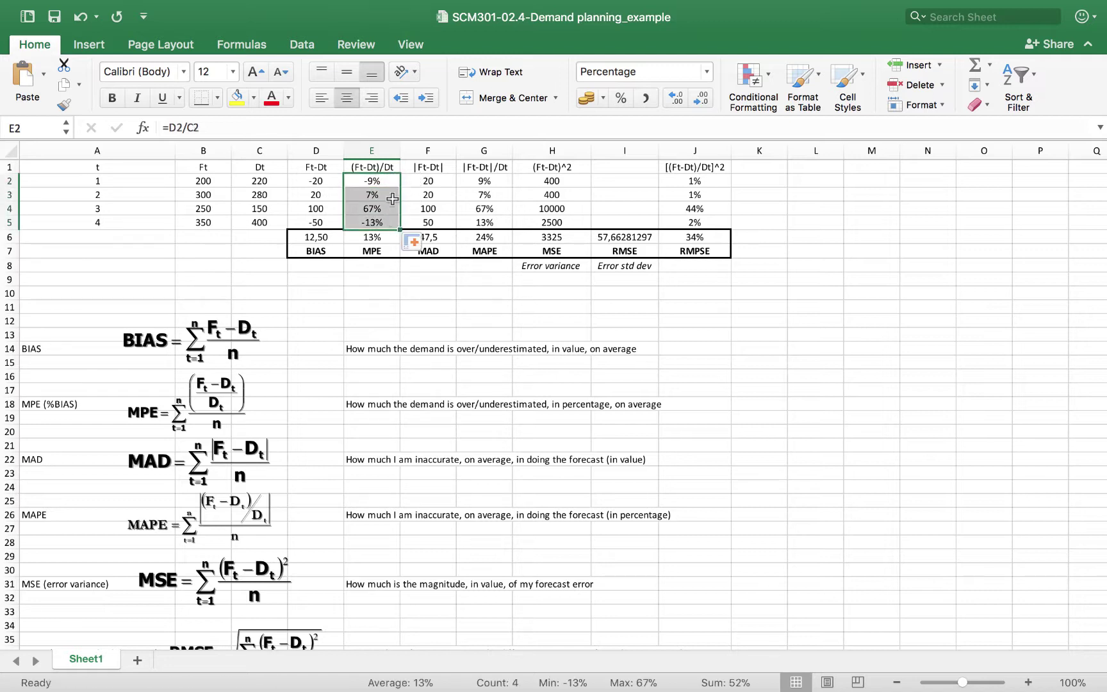
Examine the MPE formula in E6, the BIAS and MPE results, and the forecast and demand values behind them
left_click(382, 237)
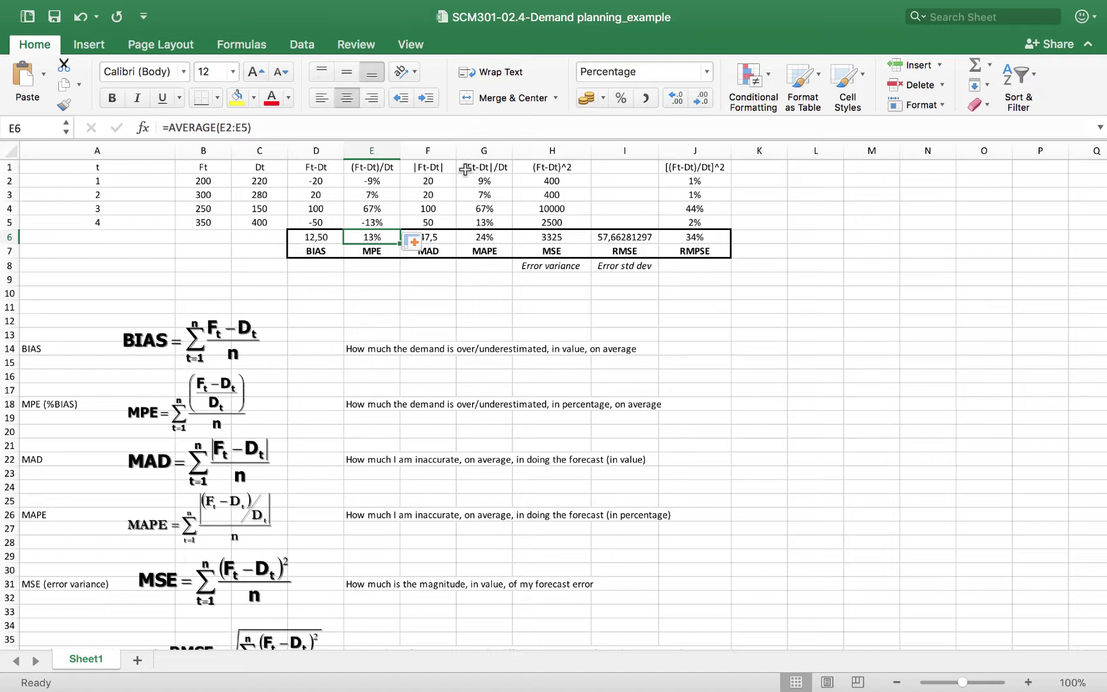
left_click(435, 181)
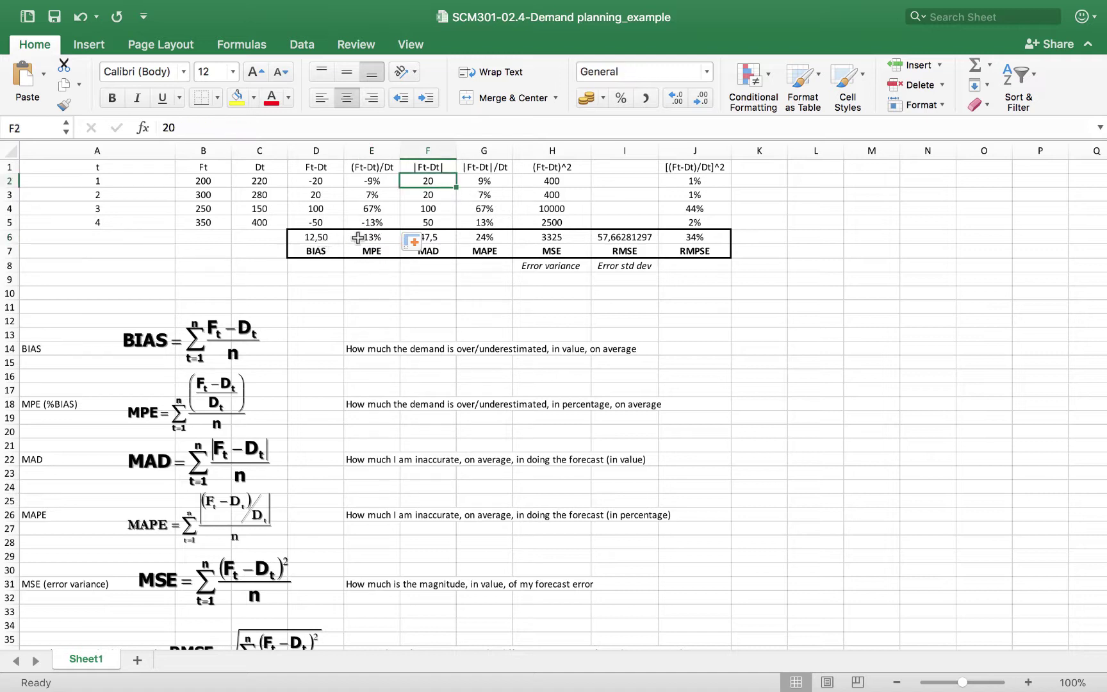
left_click_drag(330, 242, 363, 248)
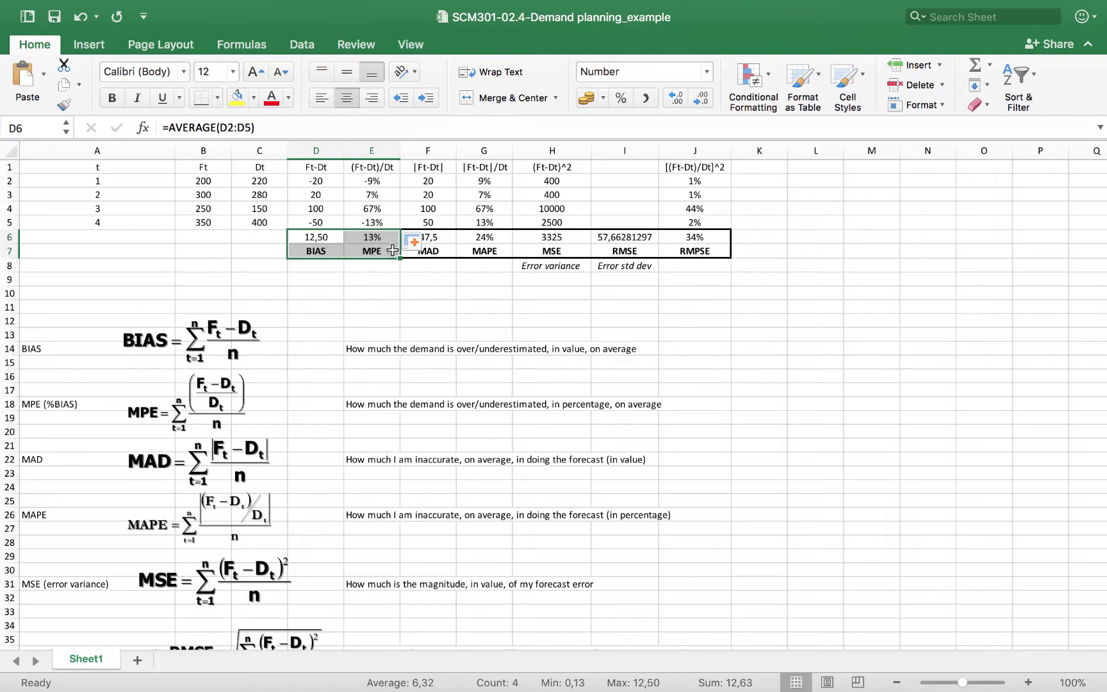
left_click_drag(202, 182, 205, 216)
left_click_drag(264, 185, 267, 218)
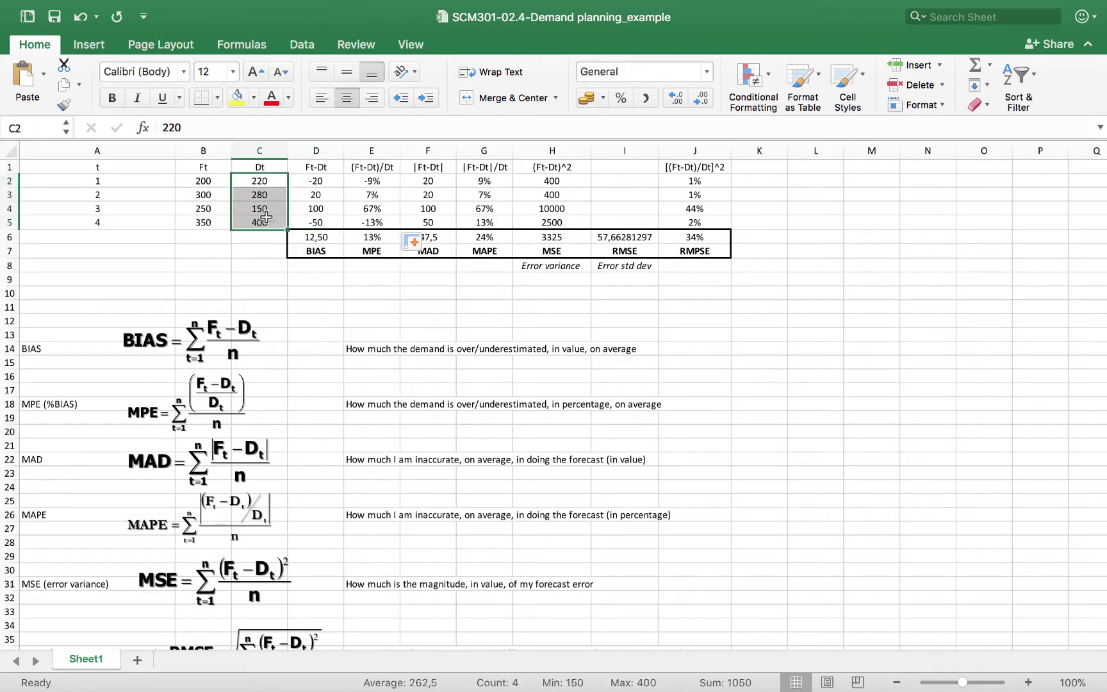
Compare the absolute errors in F2:F5 with the signed errors in D2:D5
left_click_drag(431, 182, 432, 222)
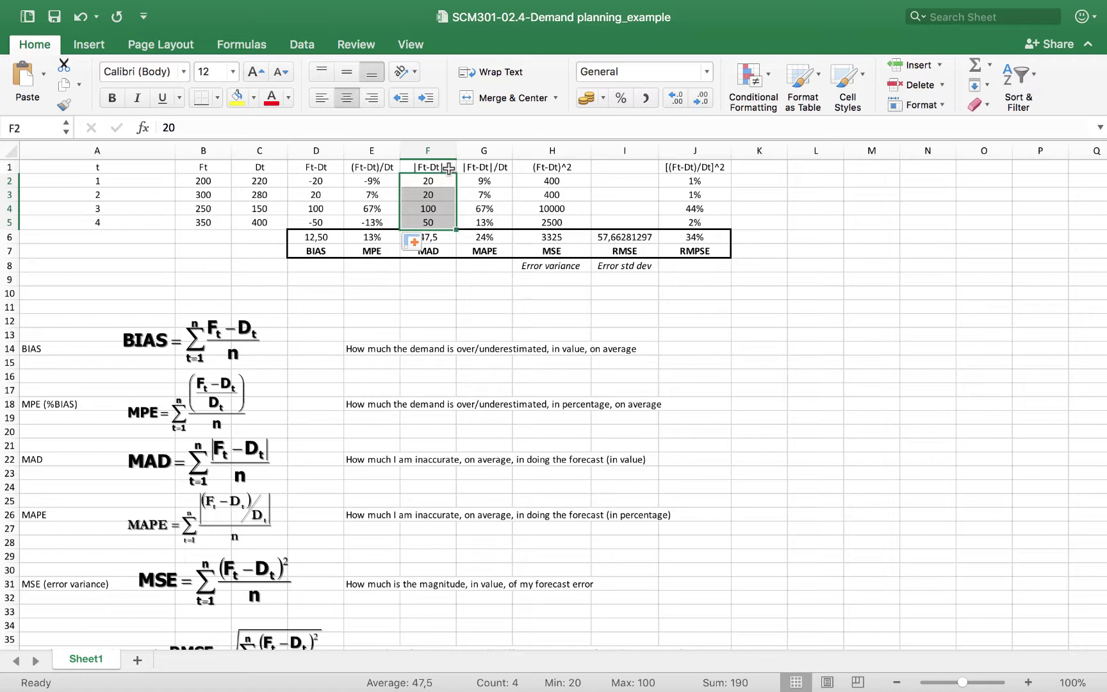
left_click(329, 186)
left_click_drag(328, 186, 328, 221)
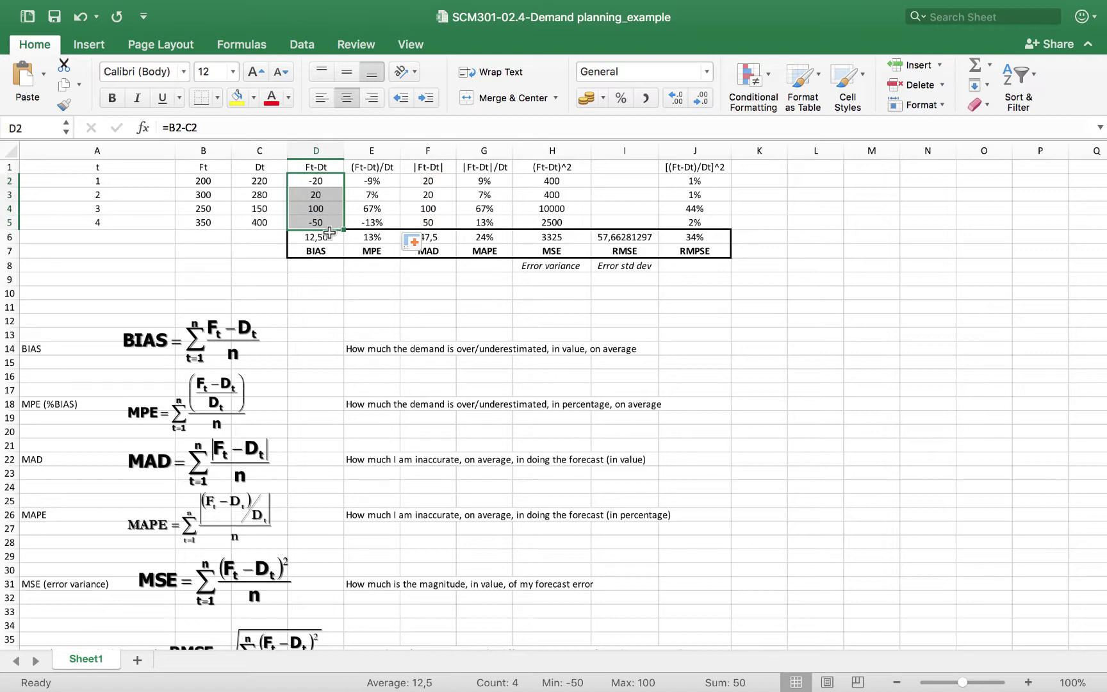
left_click_drag(446, 181, 441, 218)
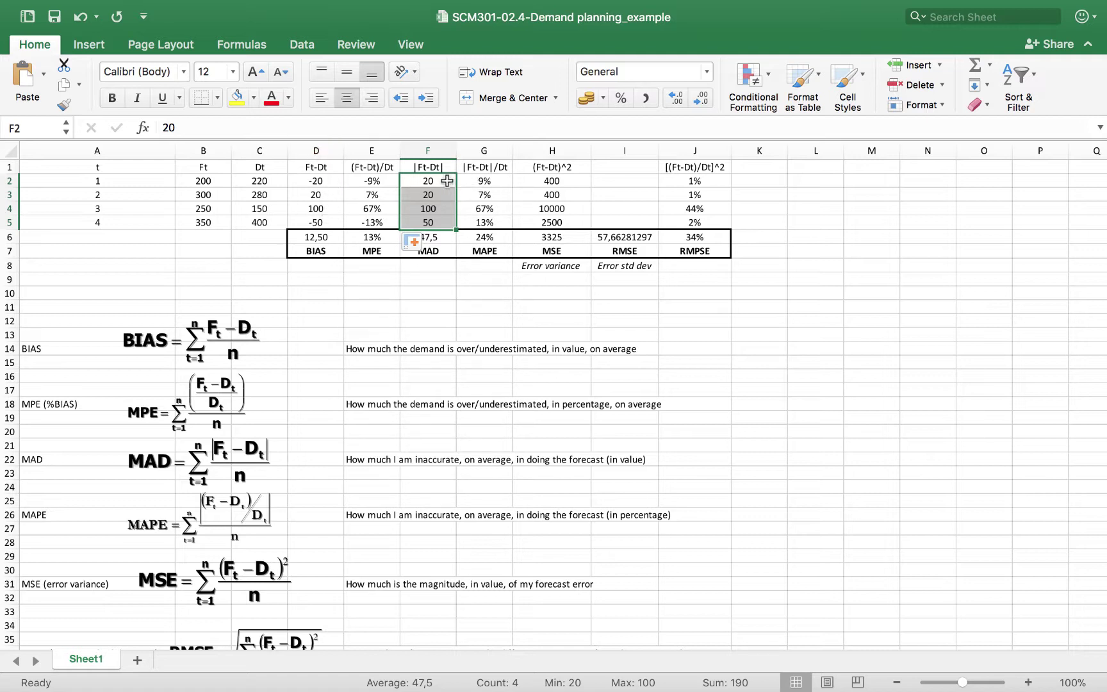
left_click_drag(445, 181, 442, 222)
Inspect the formula behind the MAD value in cell F6 and the range it averages
double_click(446, 238)
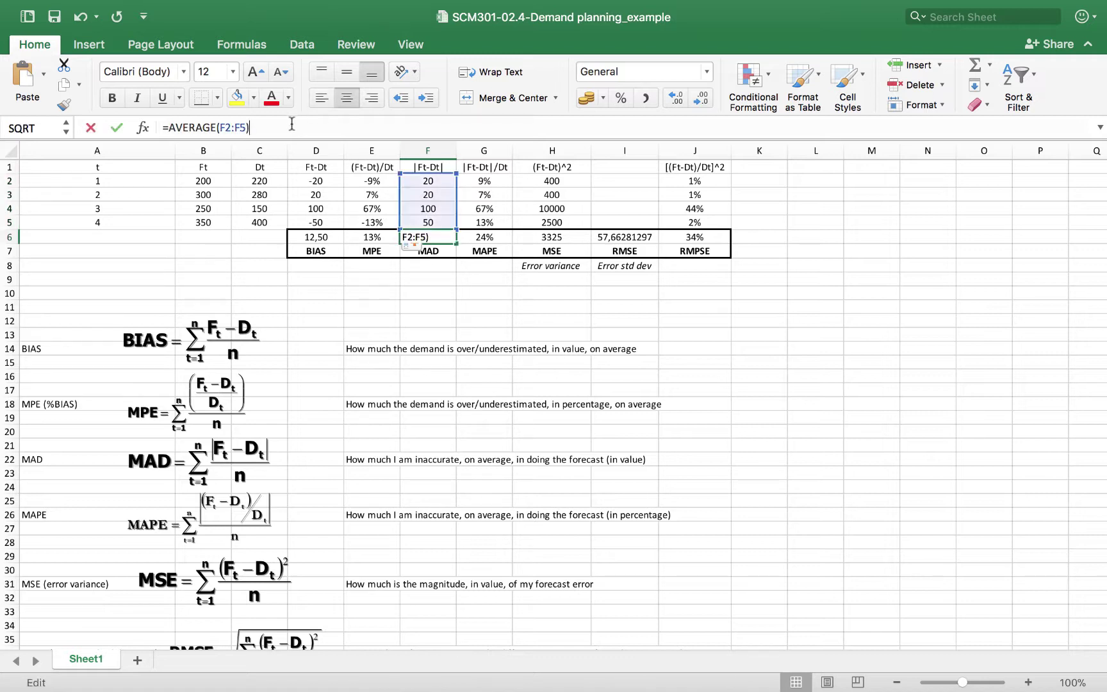
key("Return")
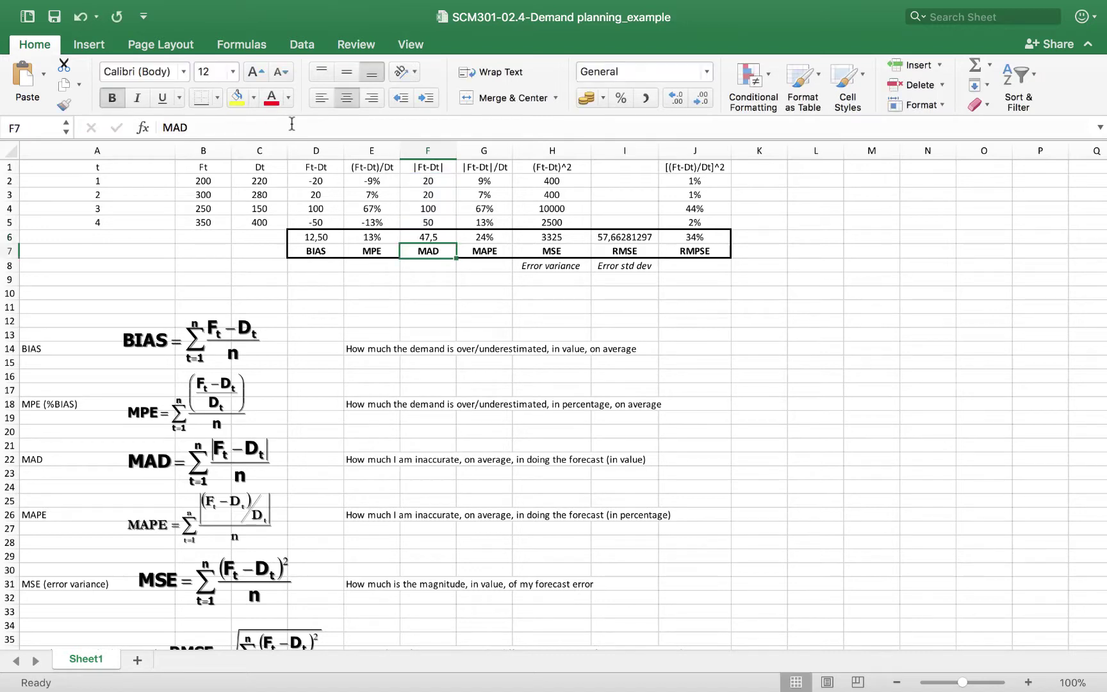
left_click(448, 233)
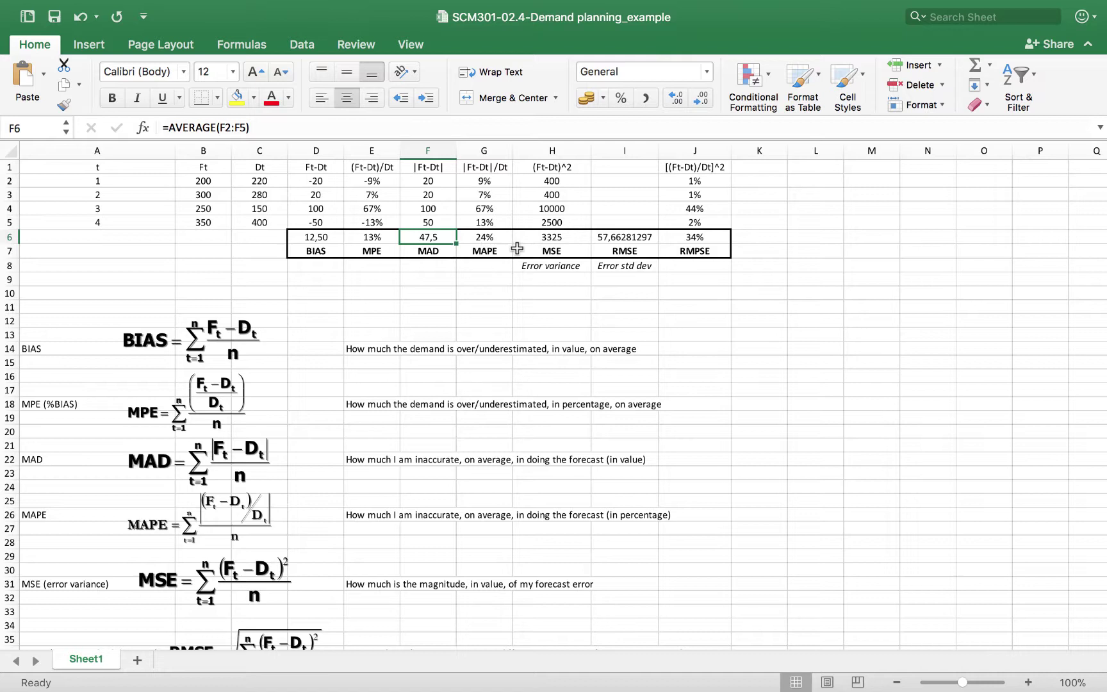
Check the absolute percentage-error formula in cell G2 and fill it down to G5
left_click(500, 184)
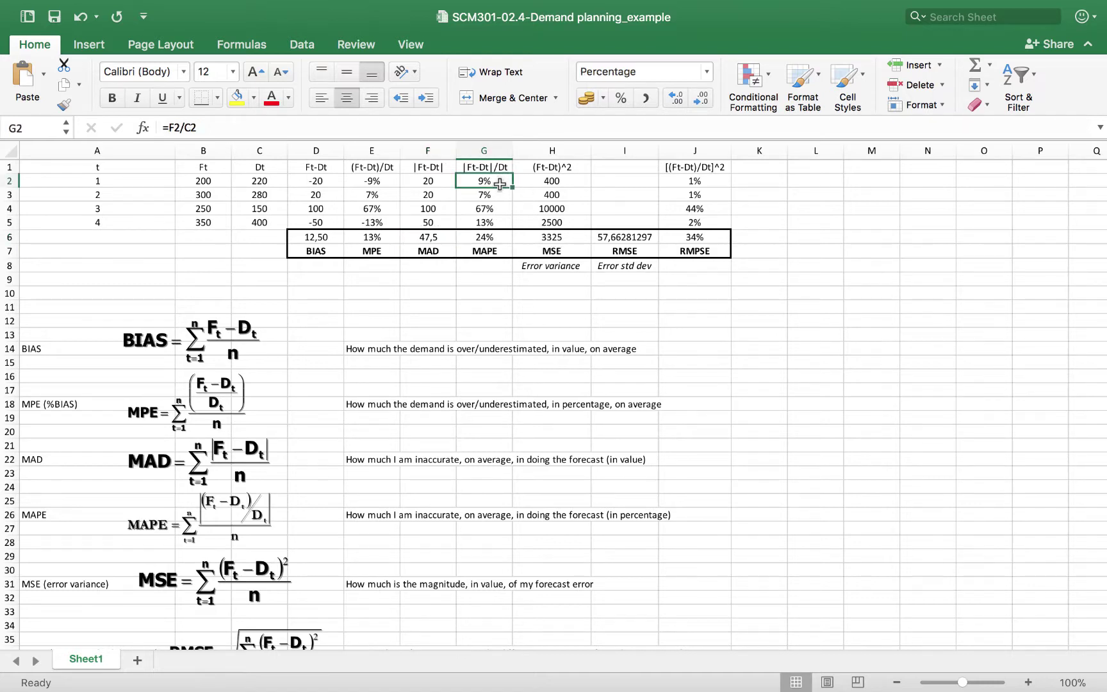
left_click(246, 128)
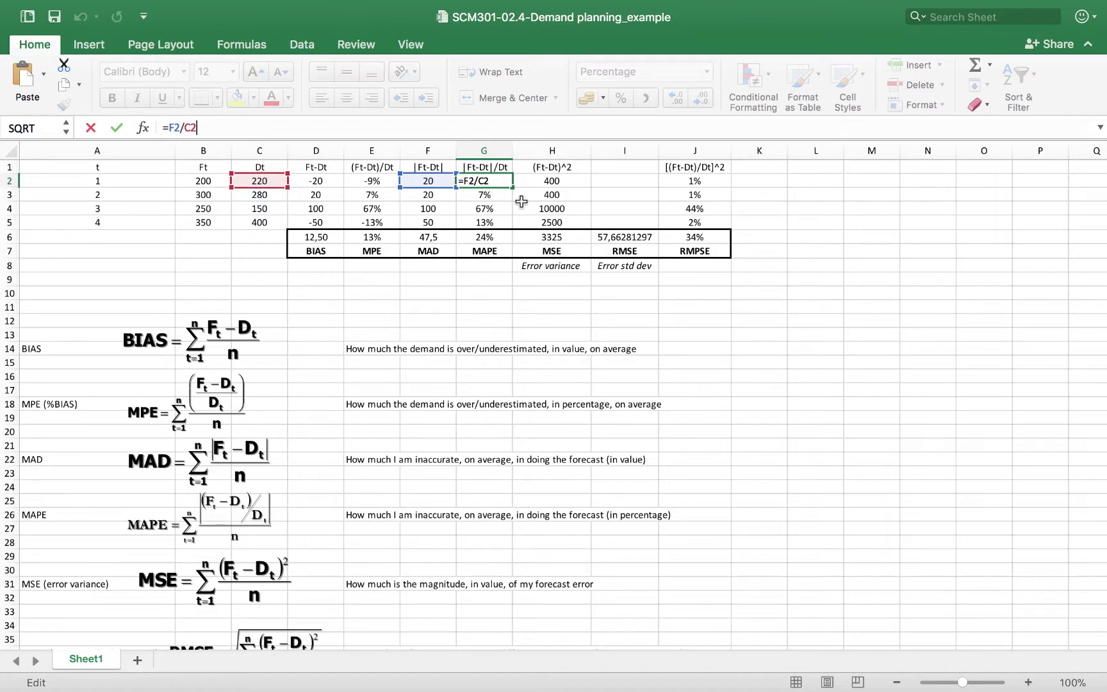
key("Return")
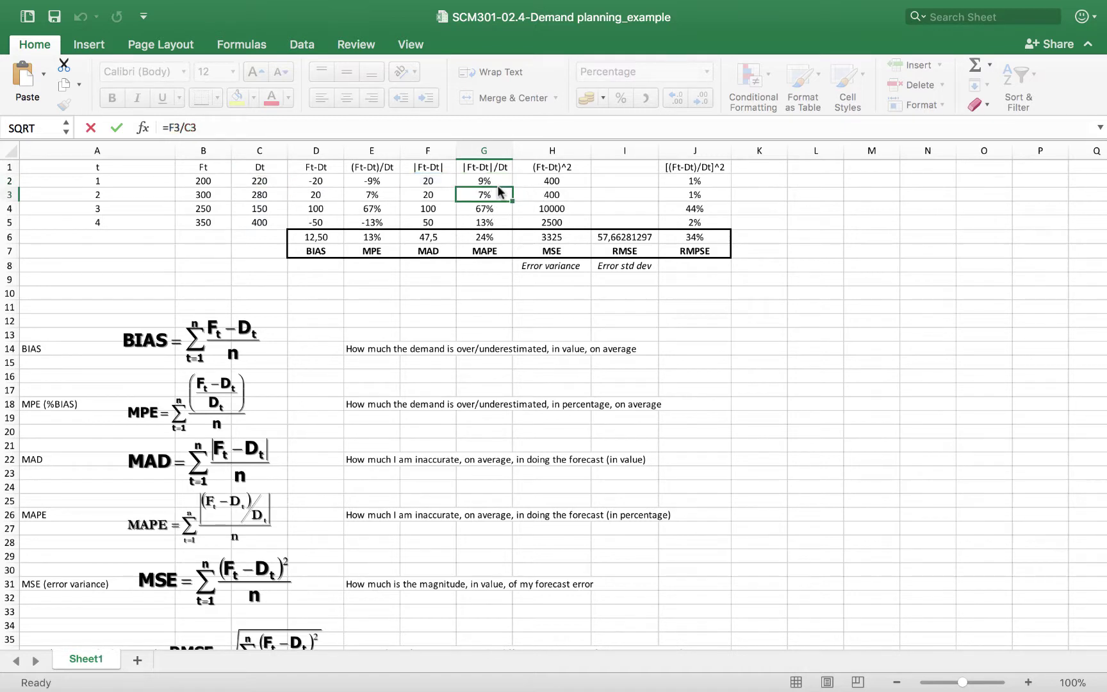
left_click(494, 181)
left_click_drag(515, 189, 515, 228)
Review the MAD and MAPE formulas in F6 and G6 against the demand values in C2:C5
left_click(446, 238)
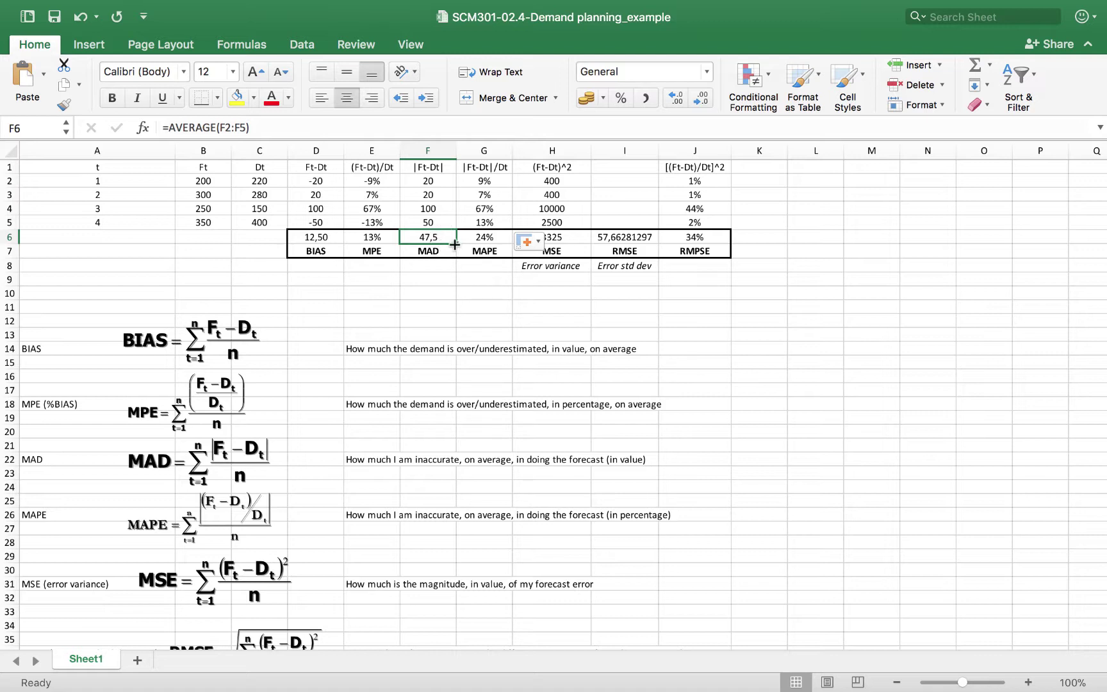
left_click(501, 231)
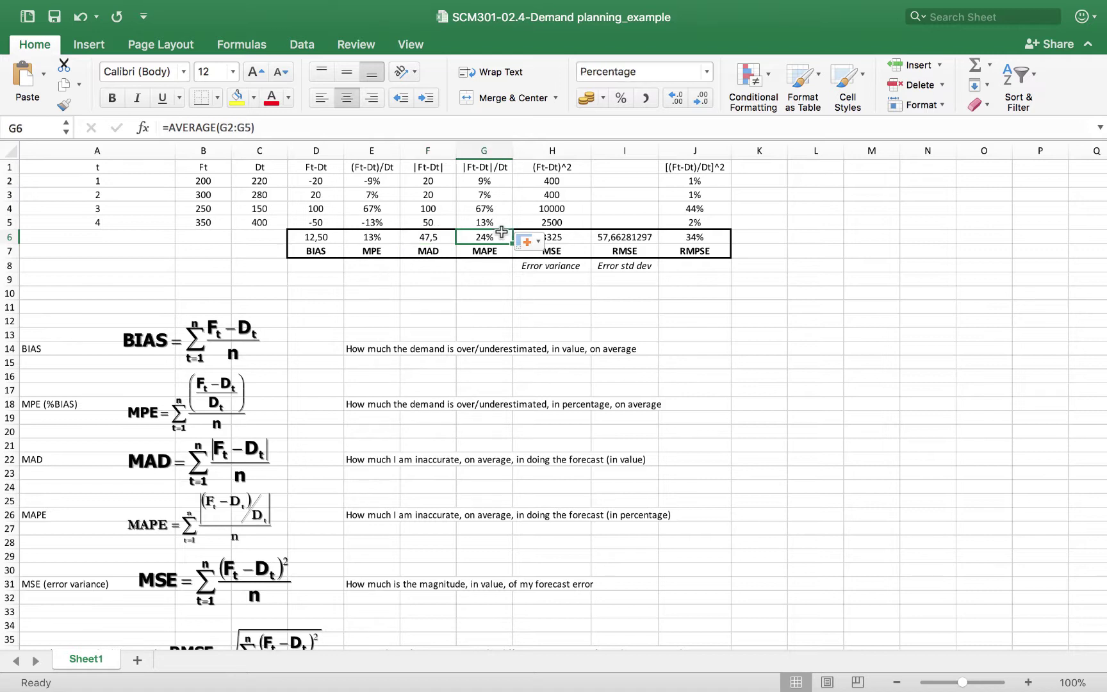
left_click_drag(261, 180, 264, 219)
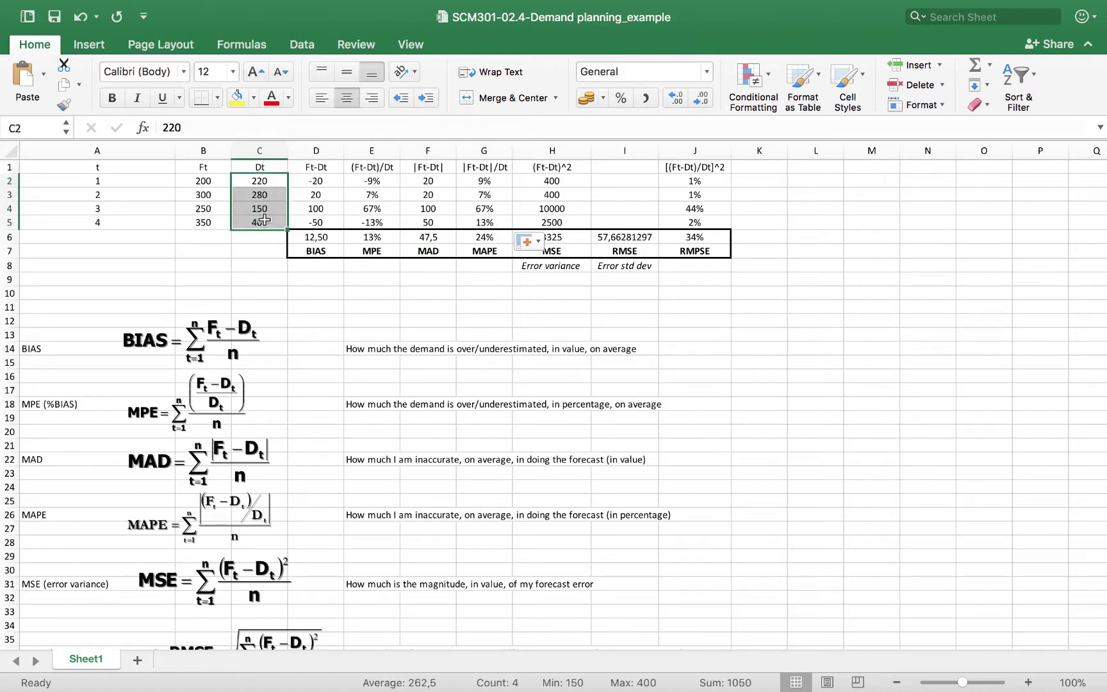
Examine the MSE formula in H6, the first squared error in H2 and the RMSE formula in I6
left_click(566, 239)
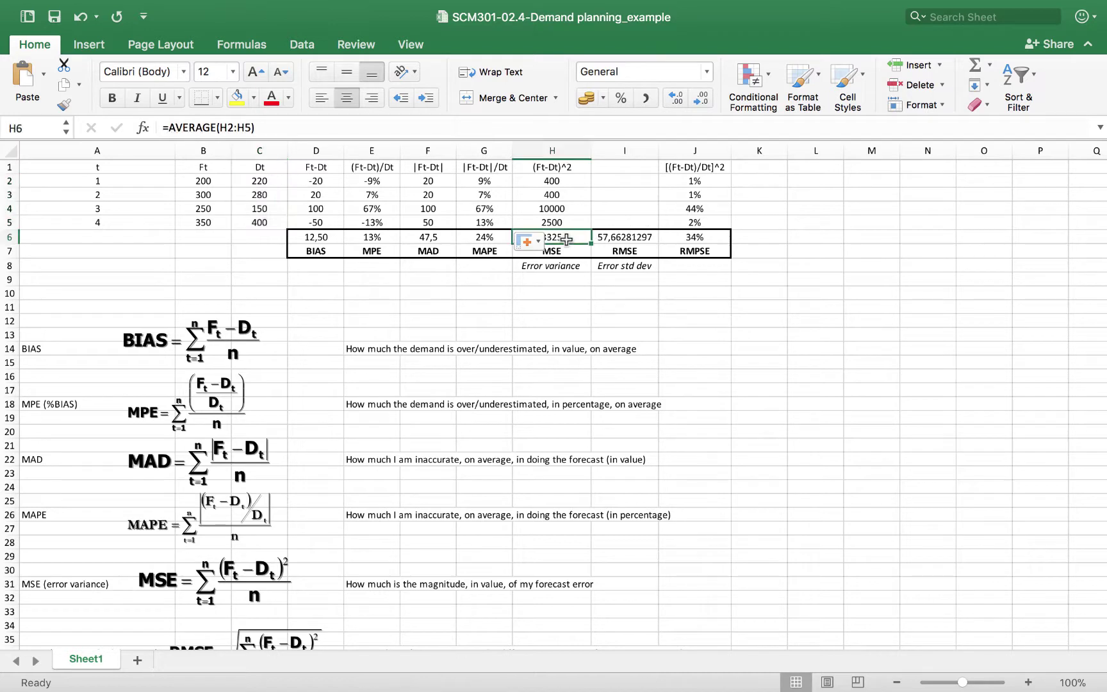
left_click(557, 180)
left_click(623, 232)
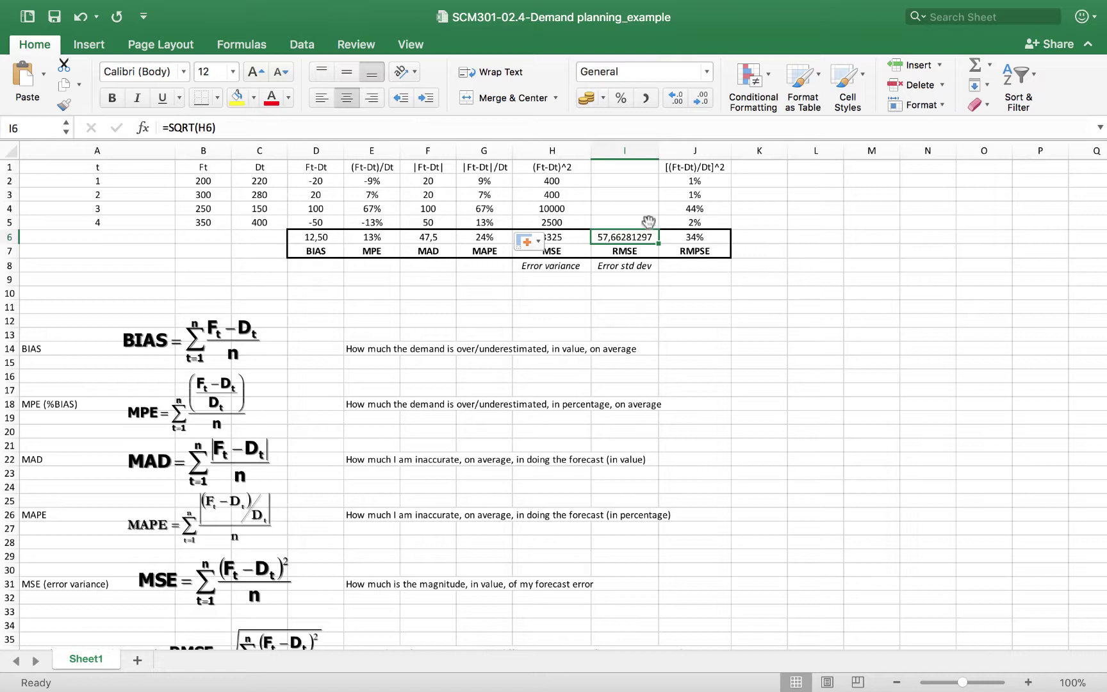
Check the squared-error formula in cell H2 and fill it down to H5
left_click(560, 180)
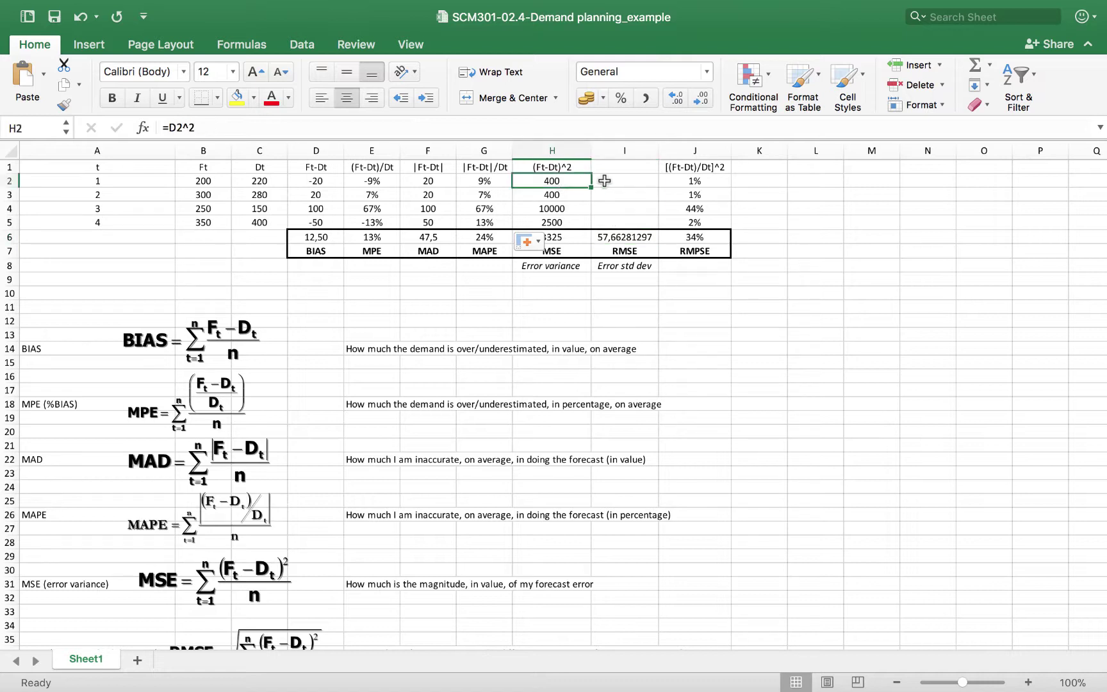
left_click(254, 128)
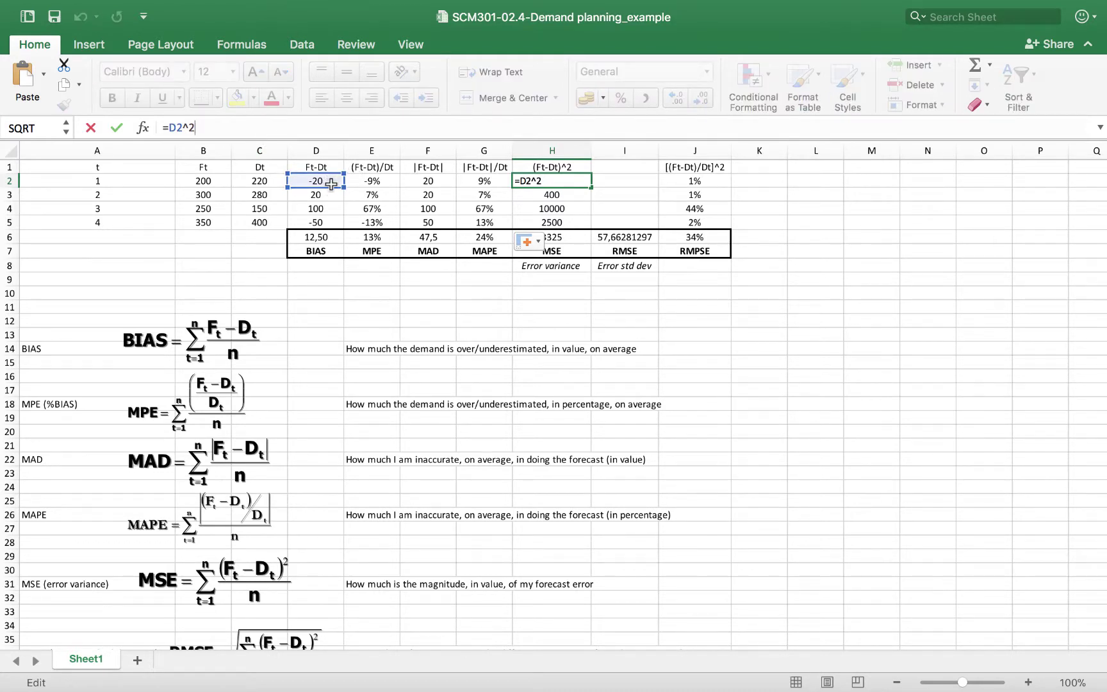
key("Return")
left_click(570, 180)
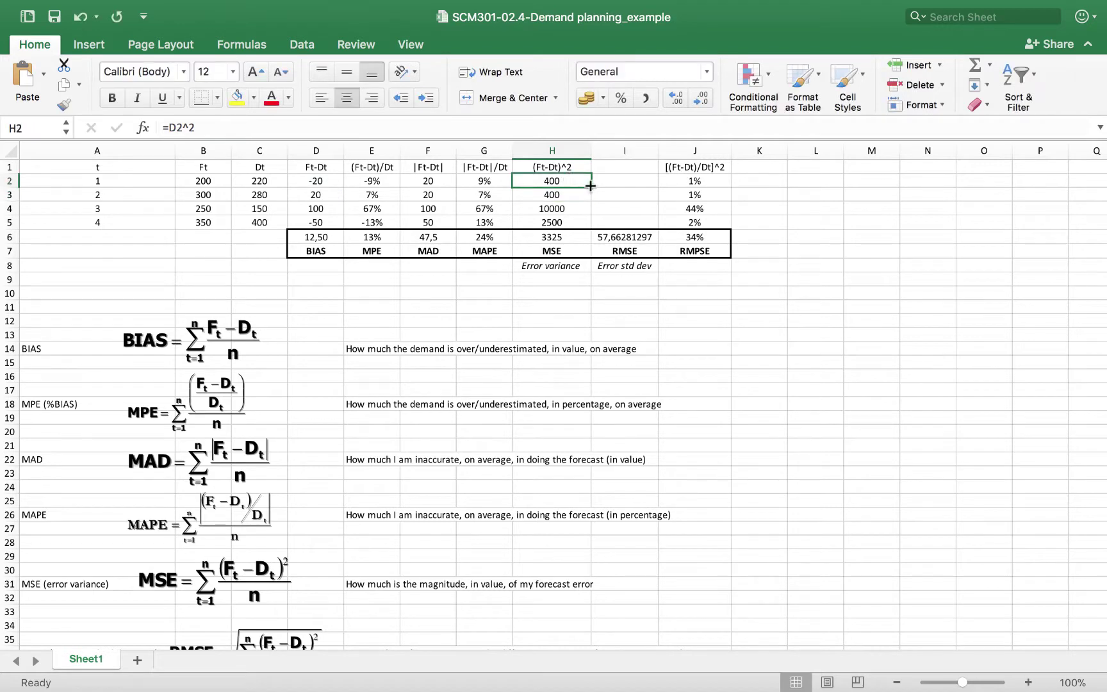
left_click_drag(592, 192, 592, 225)
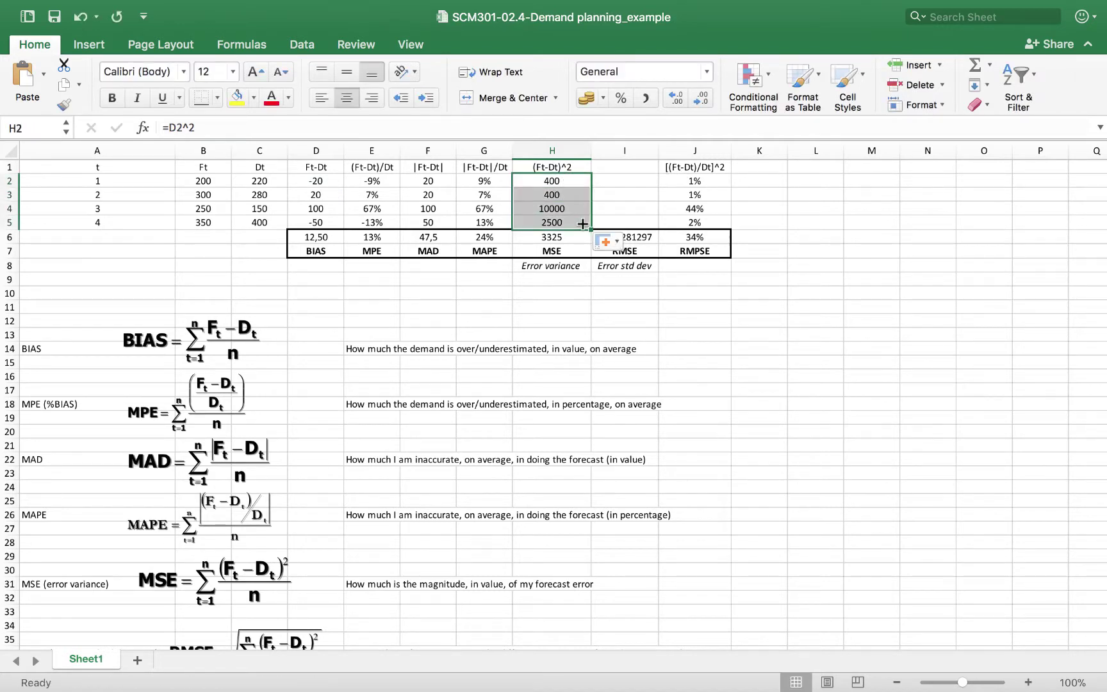
Review the MSE formula in H6 with the range it averages and the RMSE formula in I6
left_click(567, 238)
double_click(567, 238)
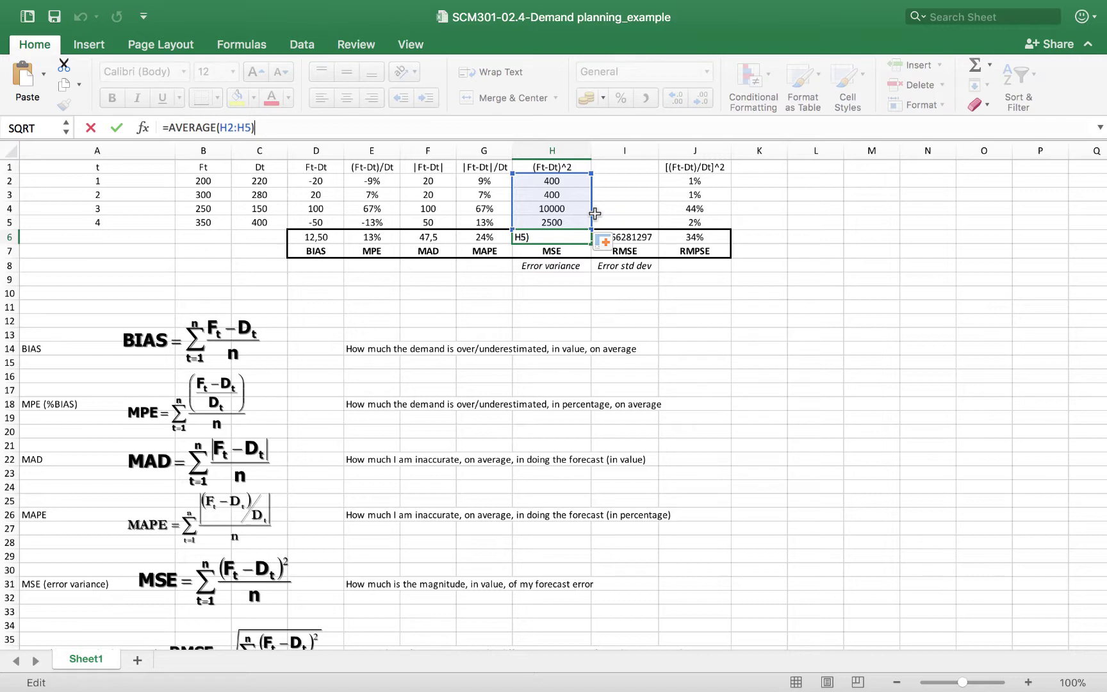
key("Return")
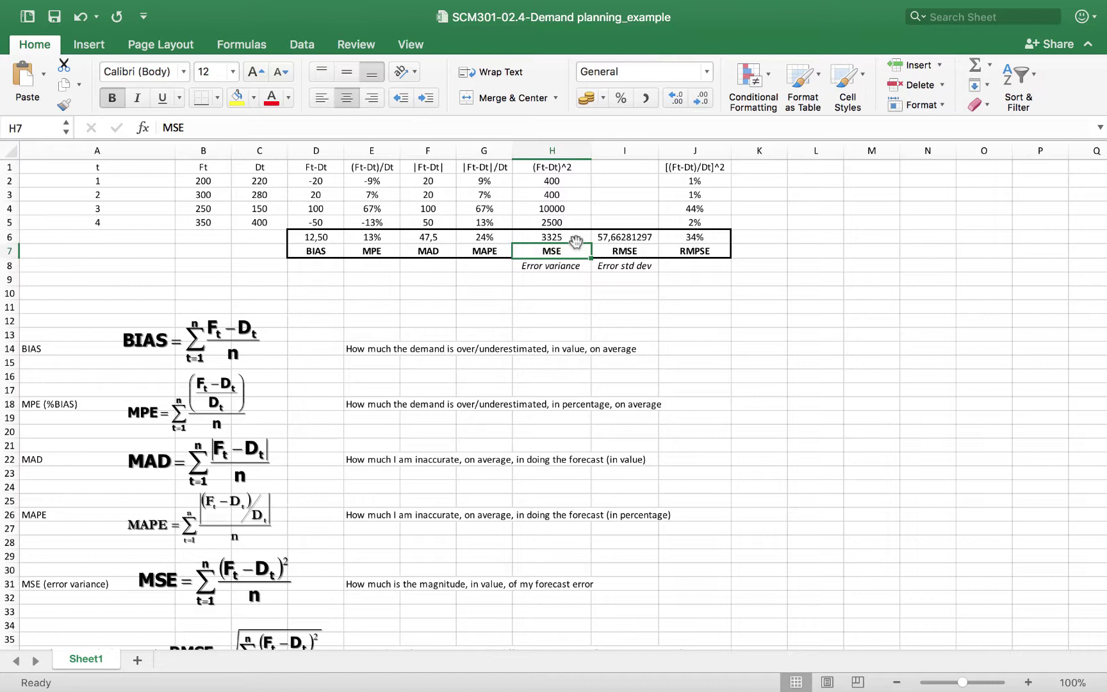
left_click(615, 240)
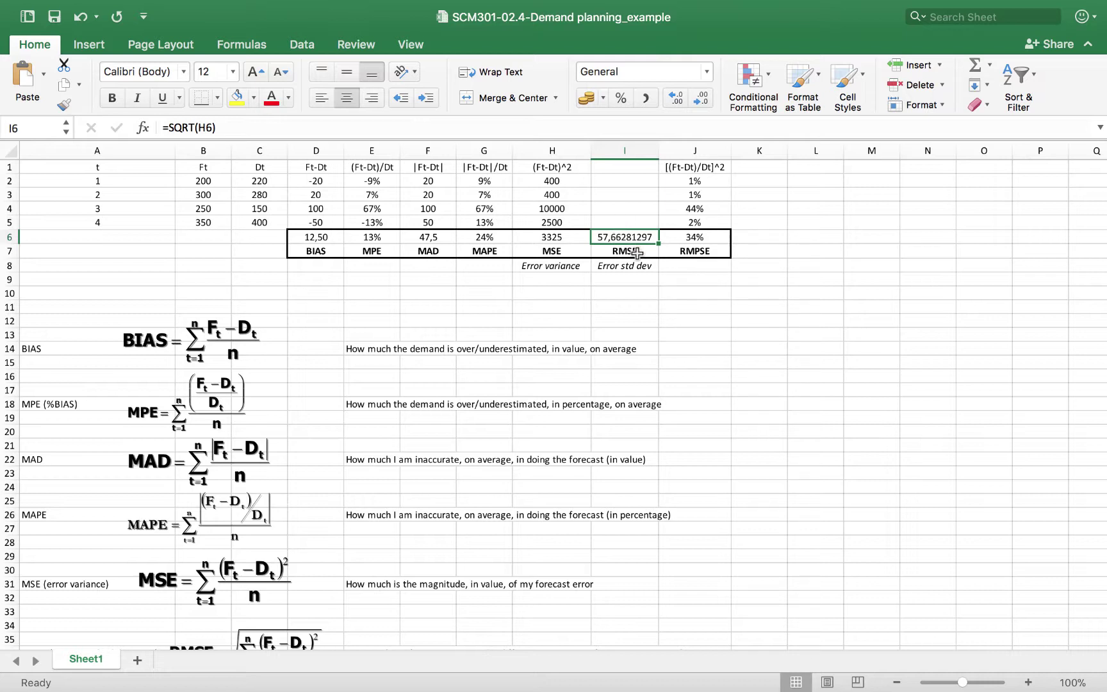
left_click(218, 223)
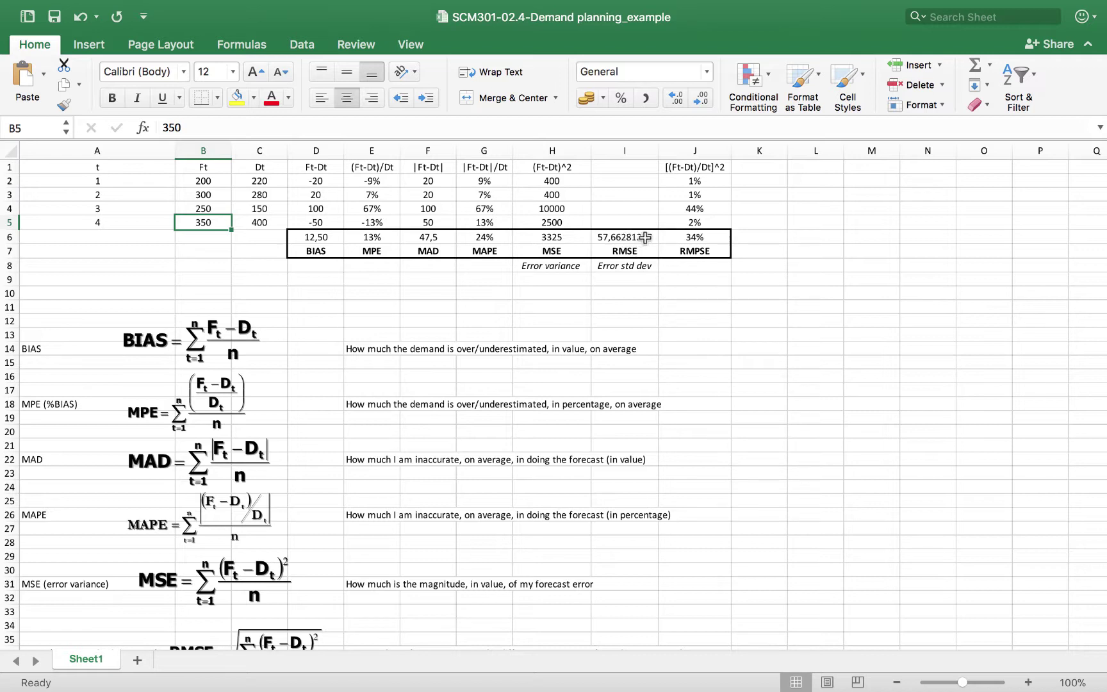
Compare the squared percentage-error and RMPSE cells J2 and J6 with the squared errors in H2:H5 and the MSE in H6
left_click(703, 180)
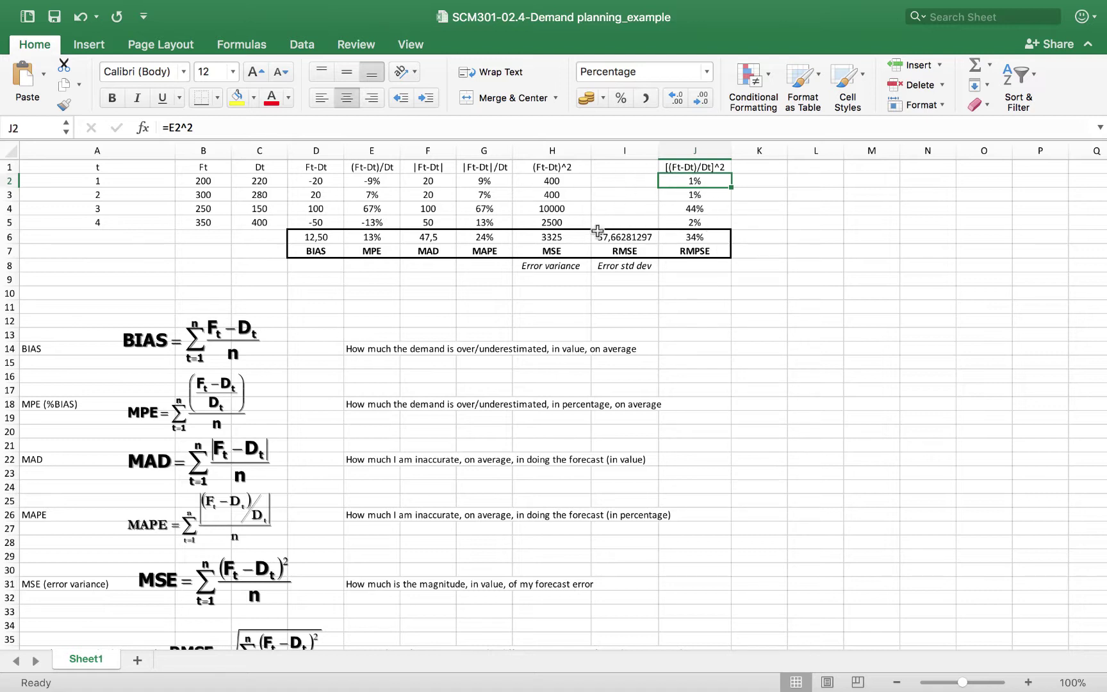
left_click(539, 182)
left_click_drag(539, 181, 551, 226)
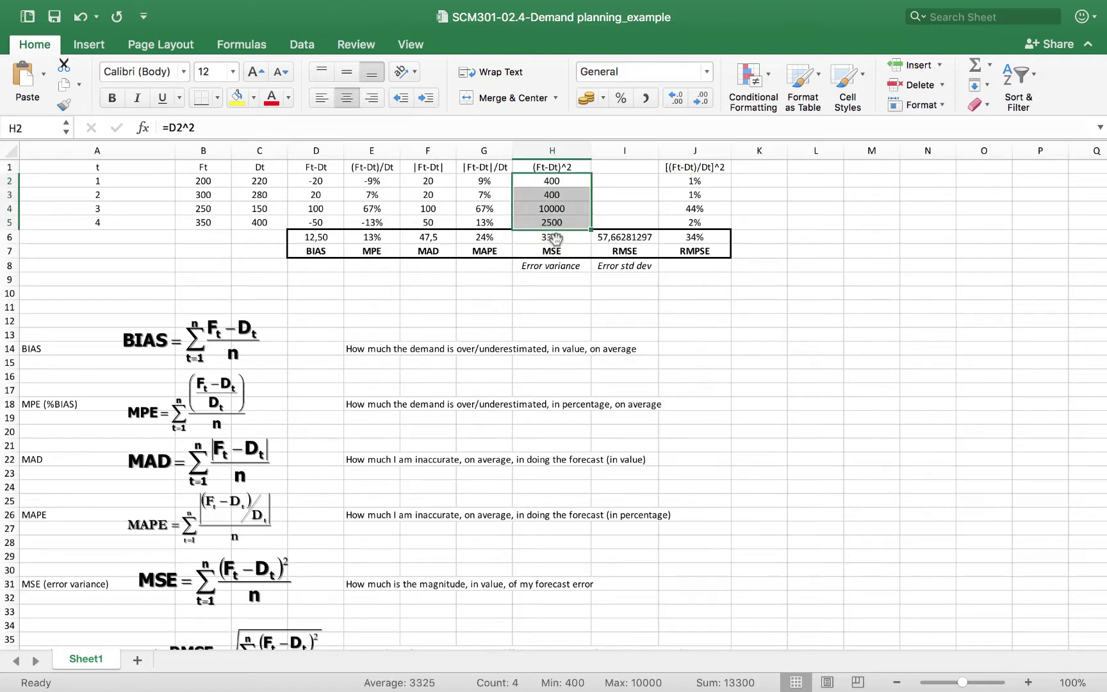
left_click(555, 238)
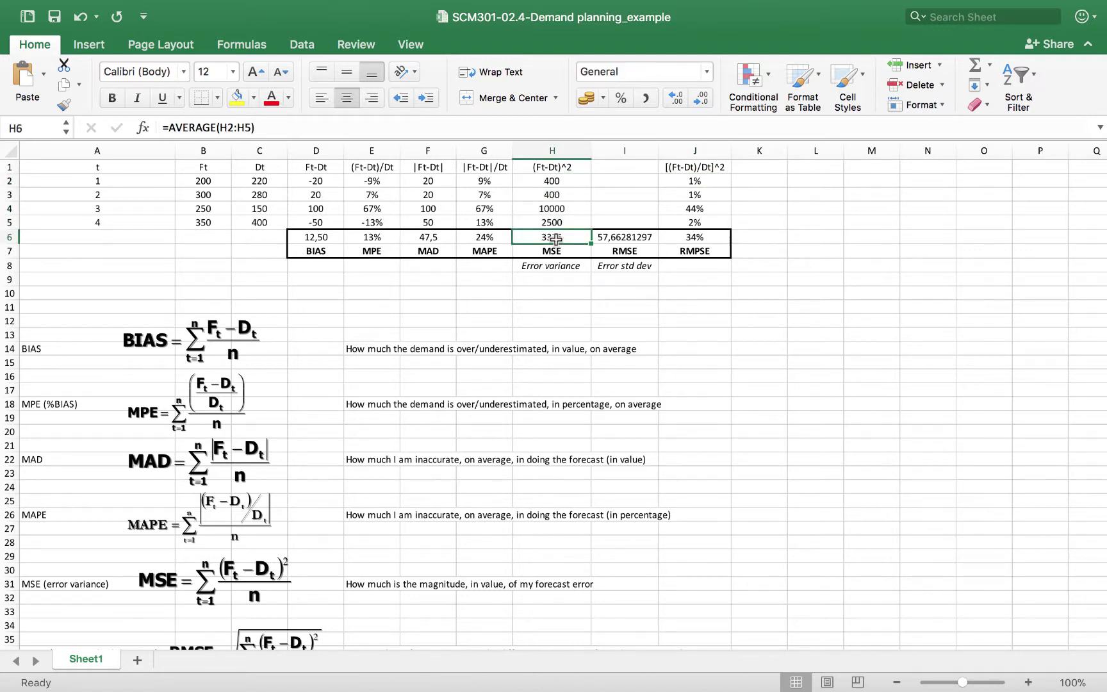
left_click(671, 249)
left_click(675, 234)
left_click(570, 181)
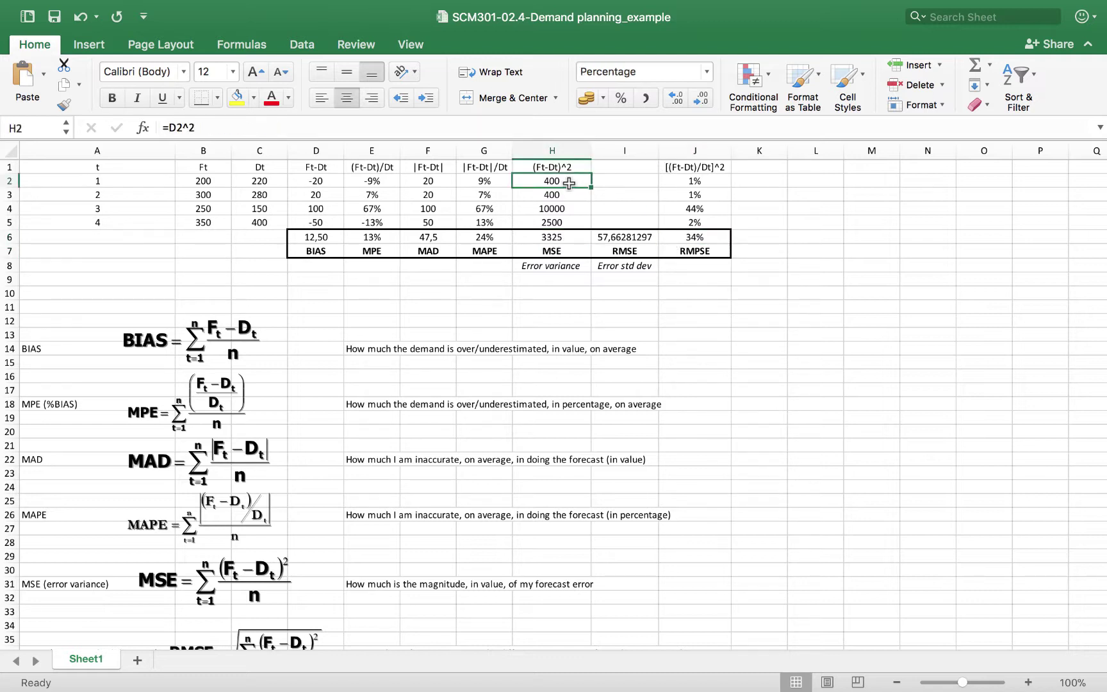
Trace the squared percentage-error formula in J2 back to the percentage error in E2
left_click(666, 181)
left_click(367, 129)
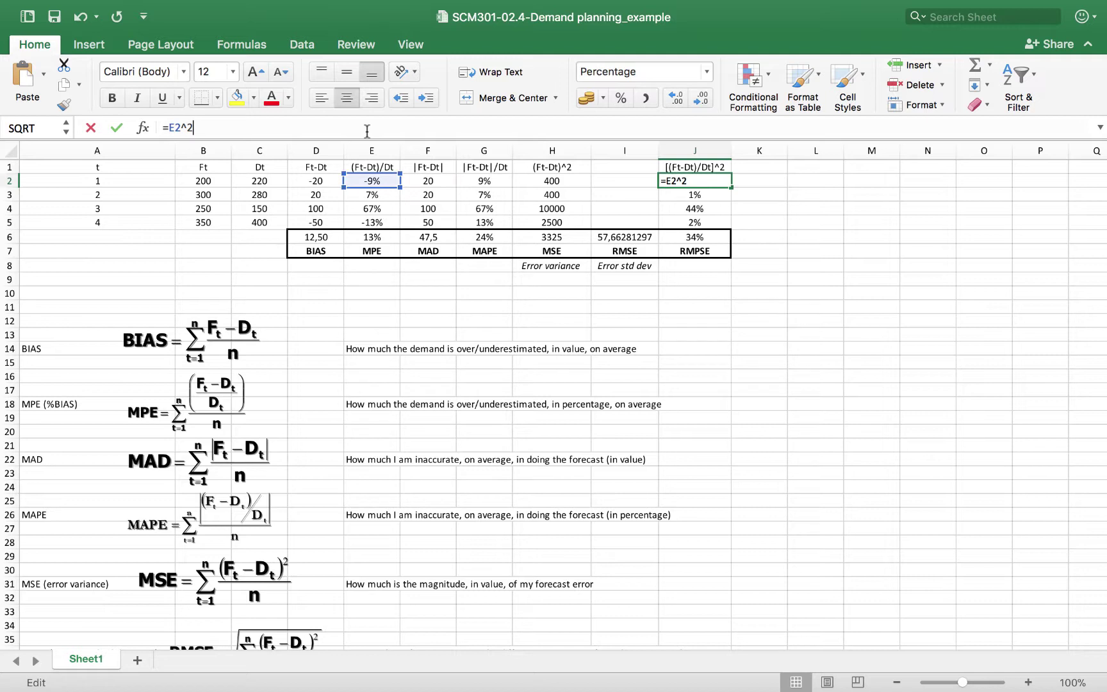
key("Return")
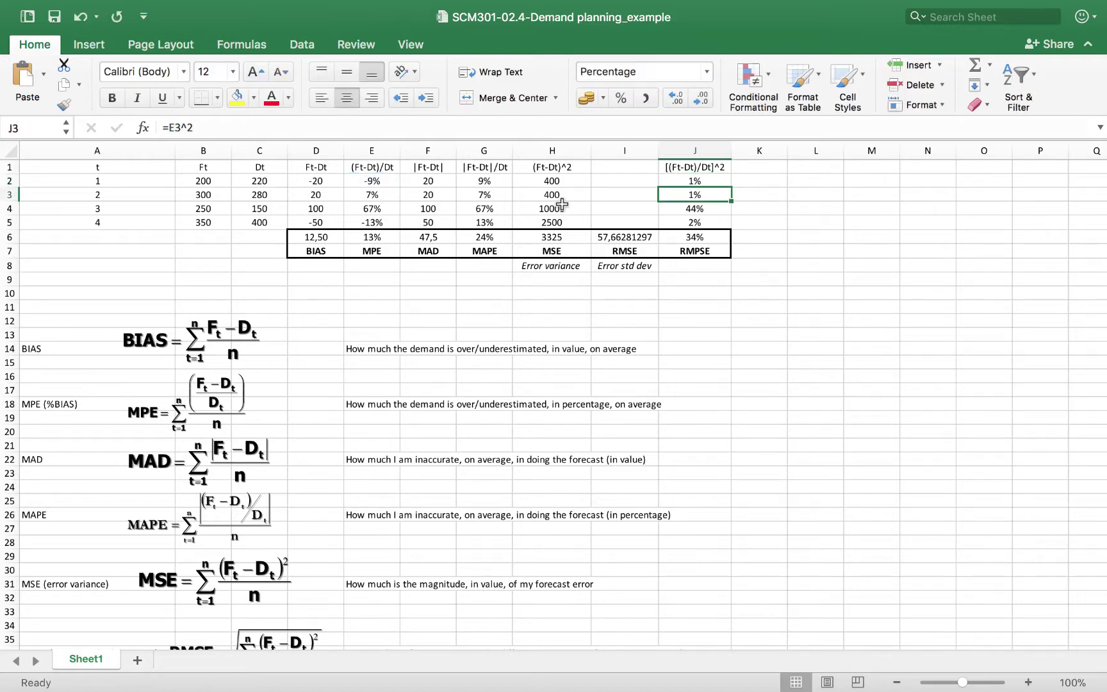
left_click(722, 181)
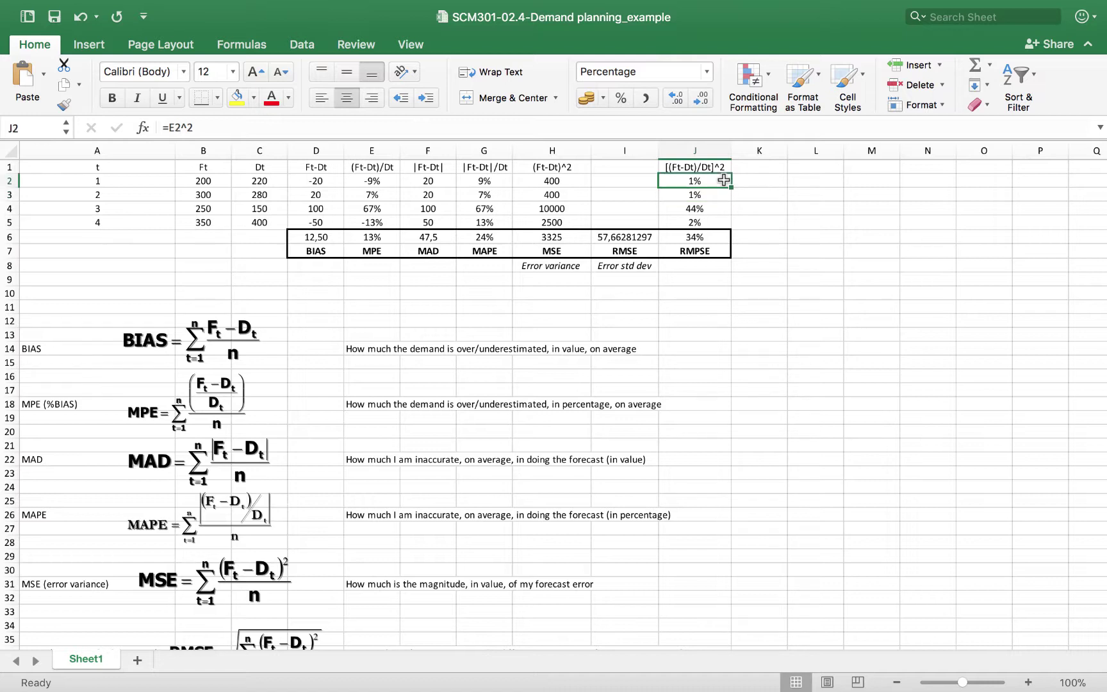
left_click(258, 124)
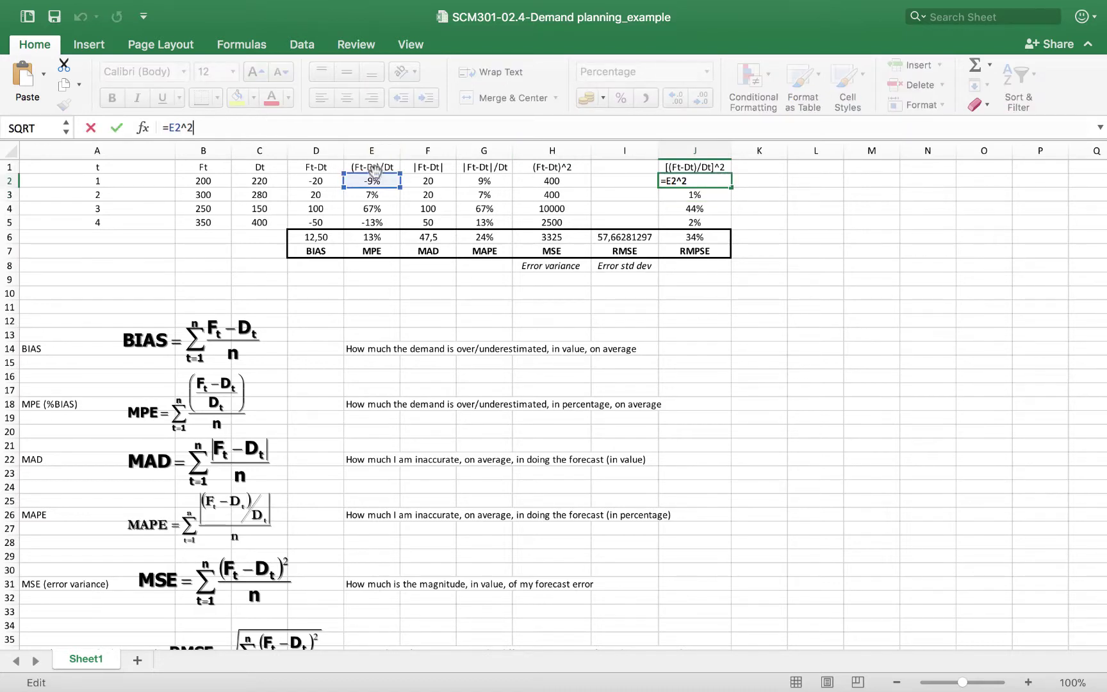
key("Return")
Inspect the squared percentage errors in J2:J5 and the RMPSE formula in J6 that is built on them
left_click_drag(711, 181, 715, 224)
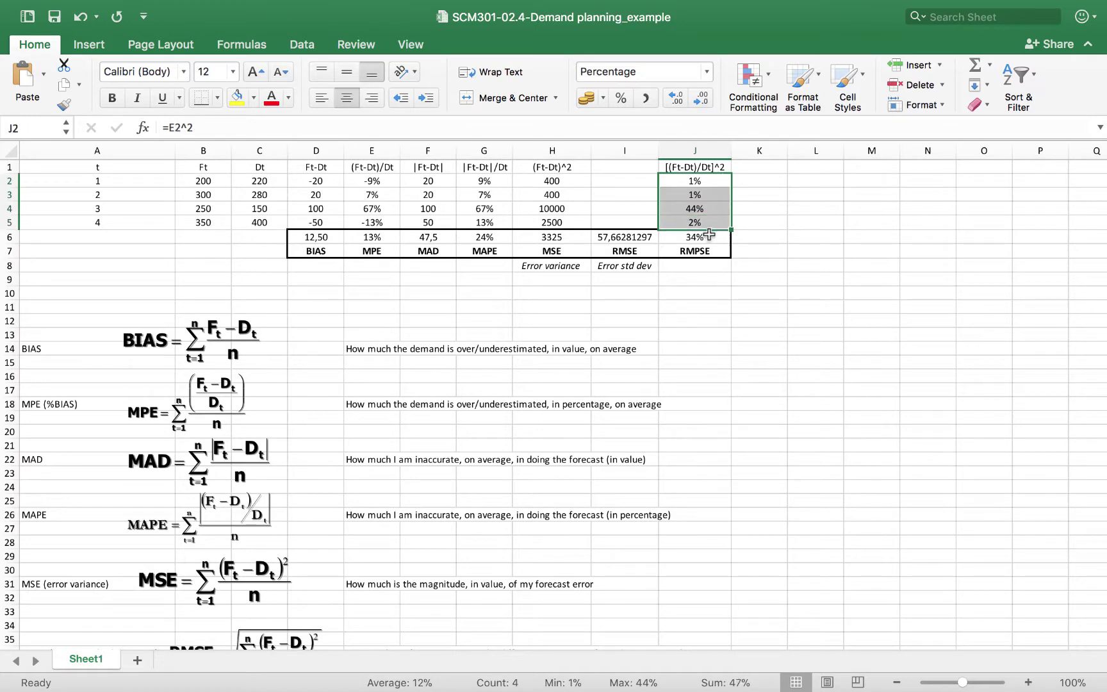
left_click(705, 236)
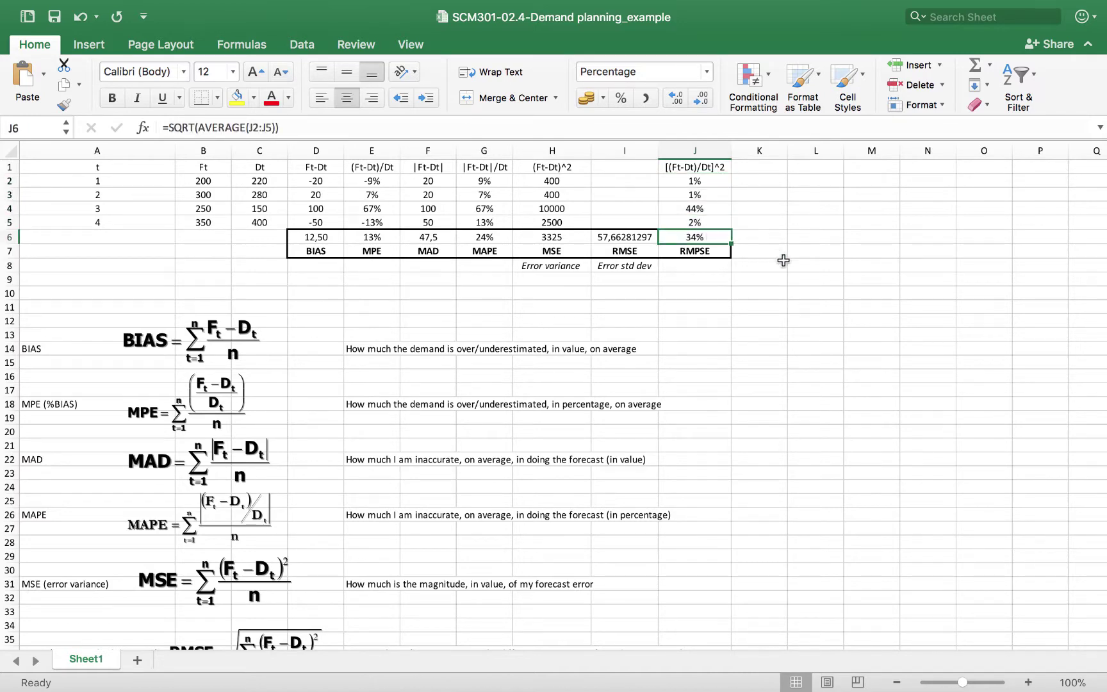
scroll(727, 310, "down", 3)
scroll(728, 310, "up", 3)
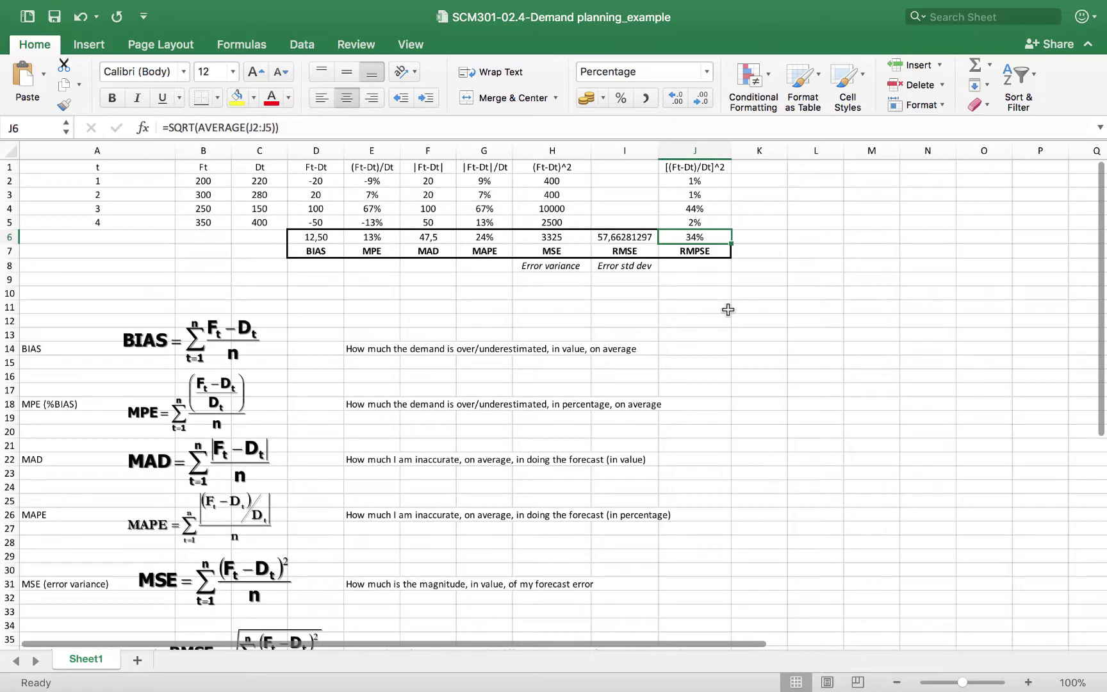
scroll(728, 310, "down", 1)
scroll(728, 310, "up", 1)
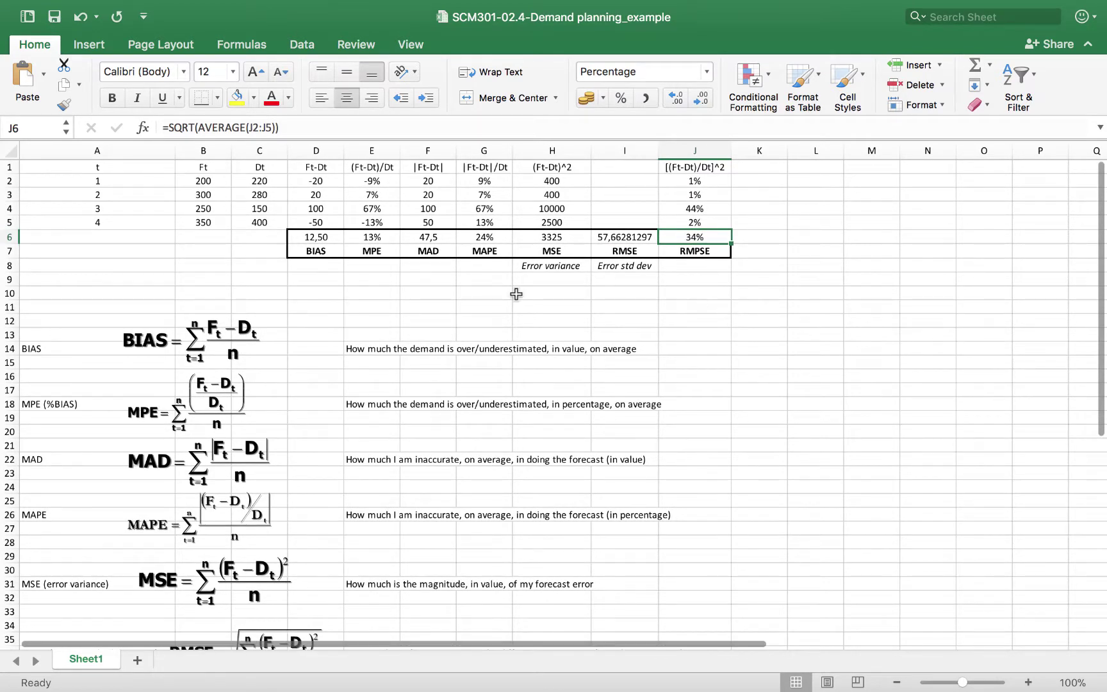
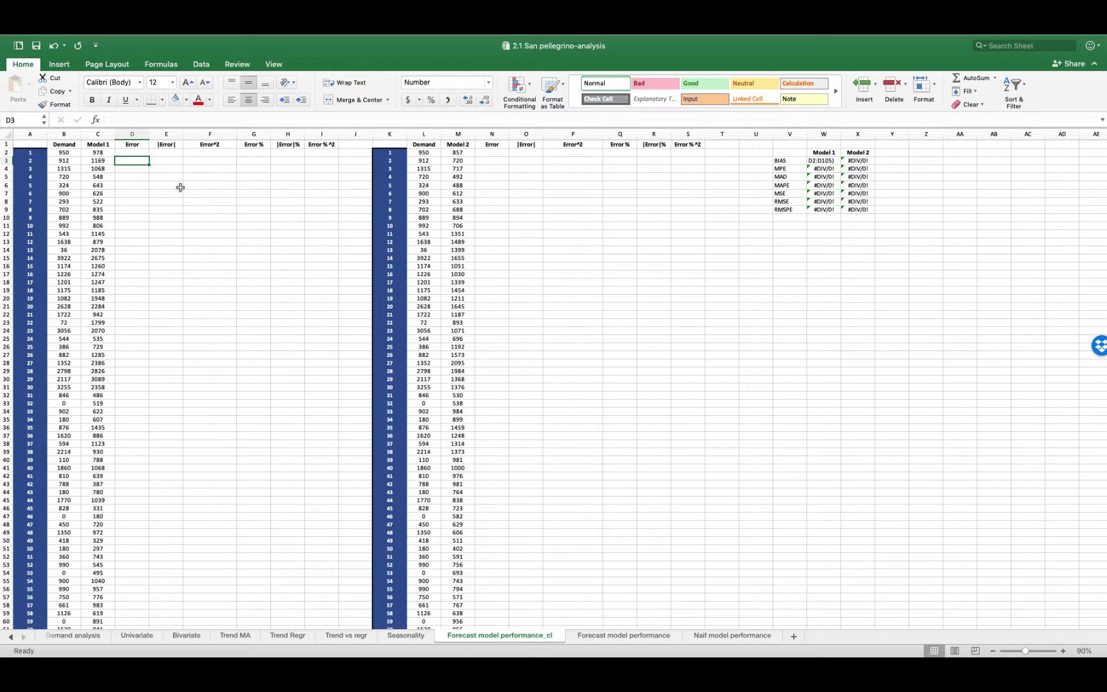
Examine the error column headers of Model 1 in D1:I1 and of Model 2 in N1:S1
left_click_drag(129, 142, 239, 159)
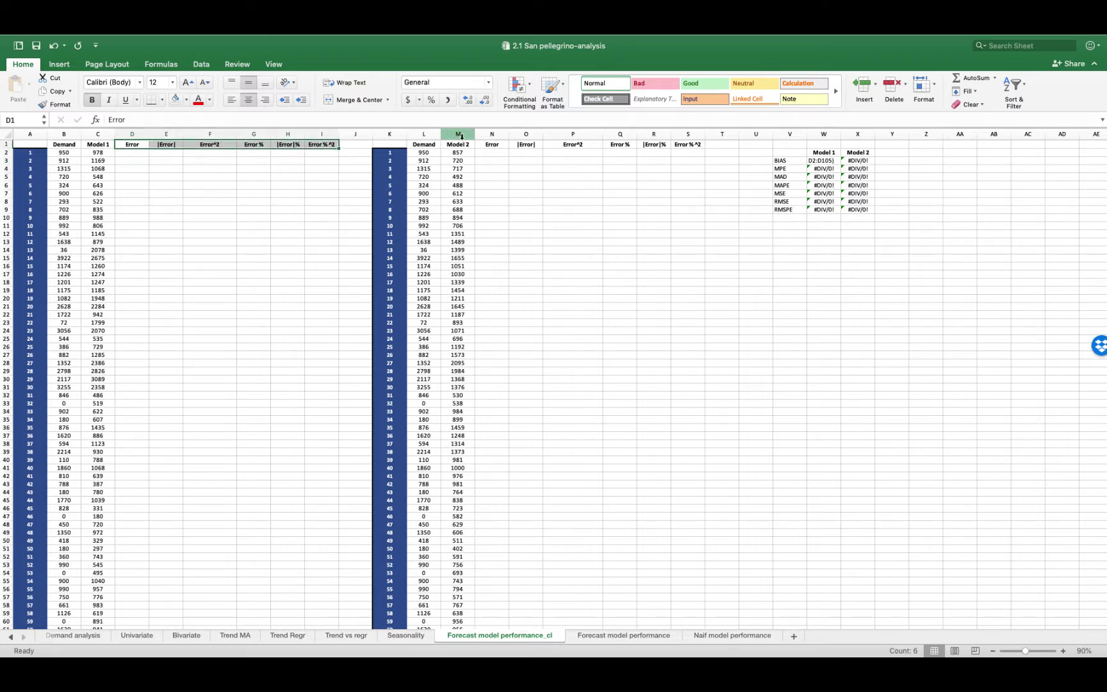
left_click(491, 145)
left_click_drag(490, 146, 691, 142)
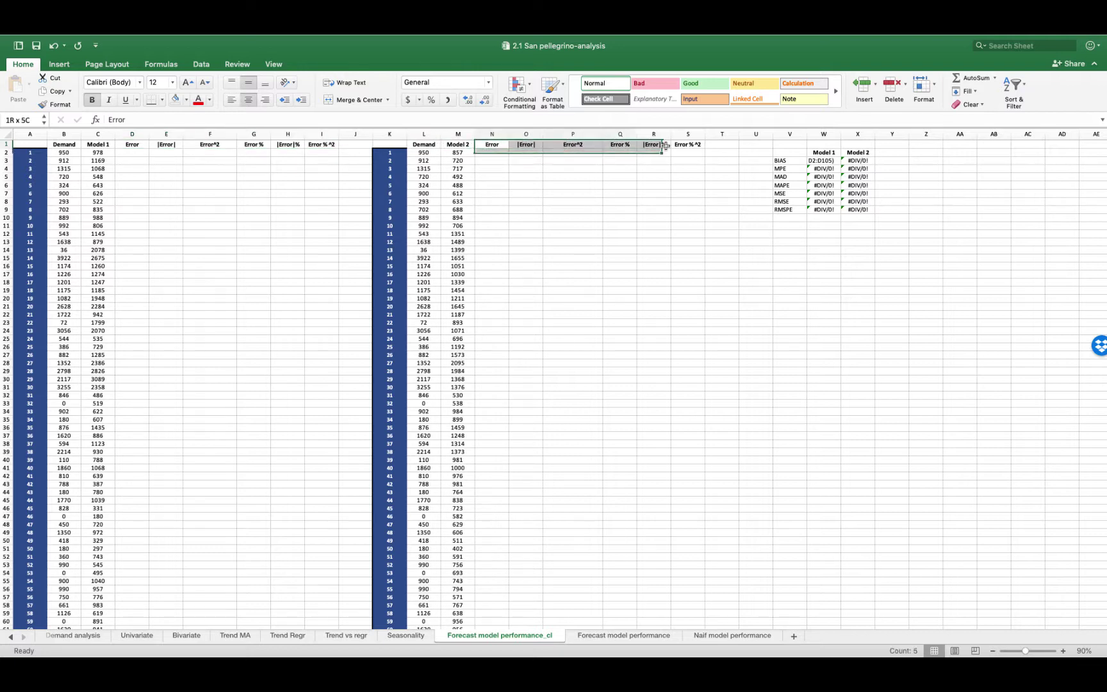
Calculate the Model 1 error in D2 with =C2-B2 and fill the formula down the Error column to row 105
left_click(141, 153)
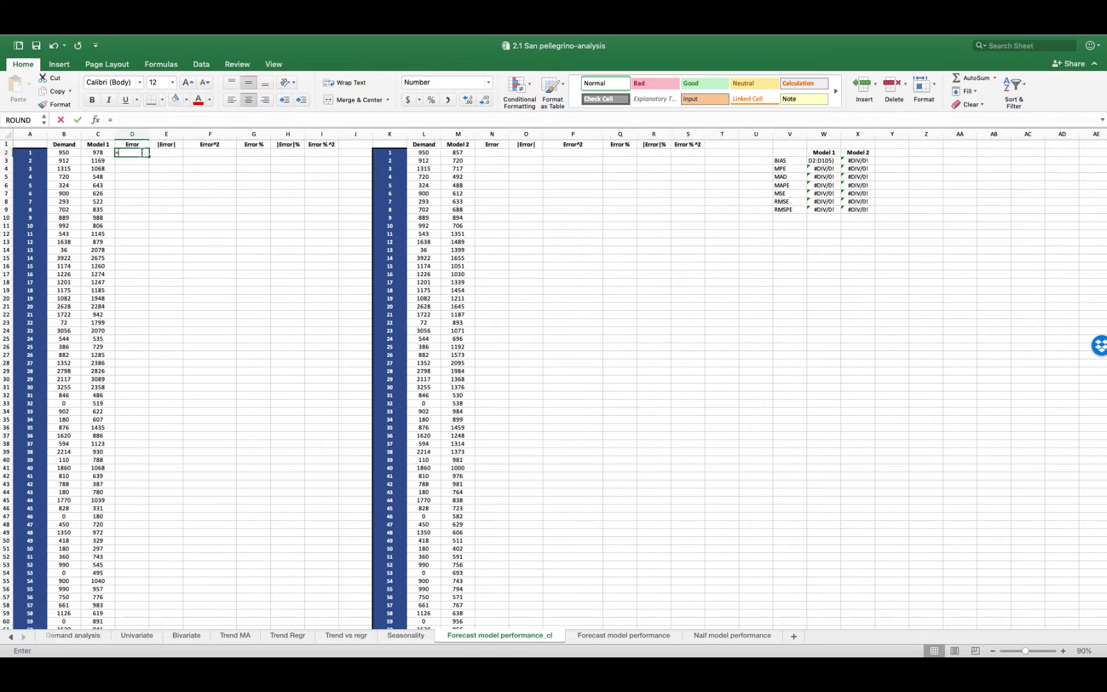
type("=")
left_click(93, 153)
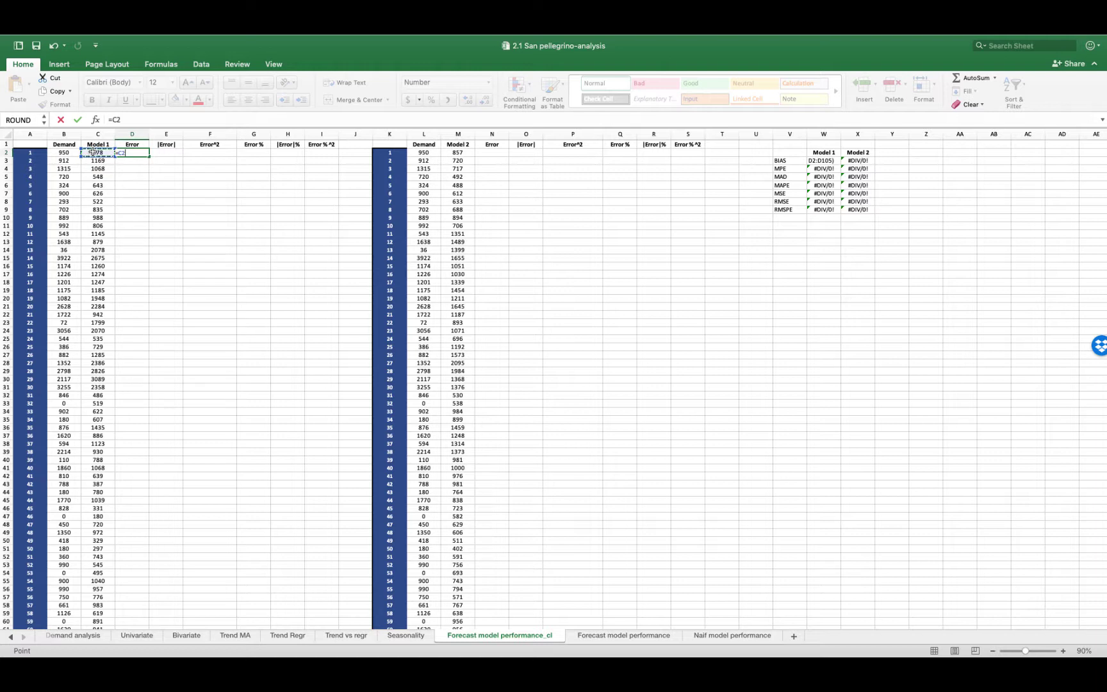
type("-")
left_click(59, 152)
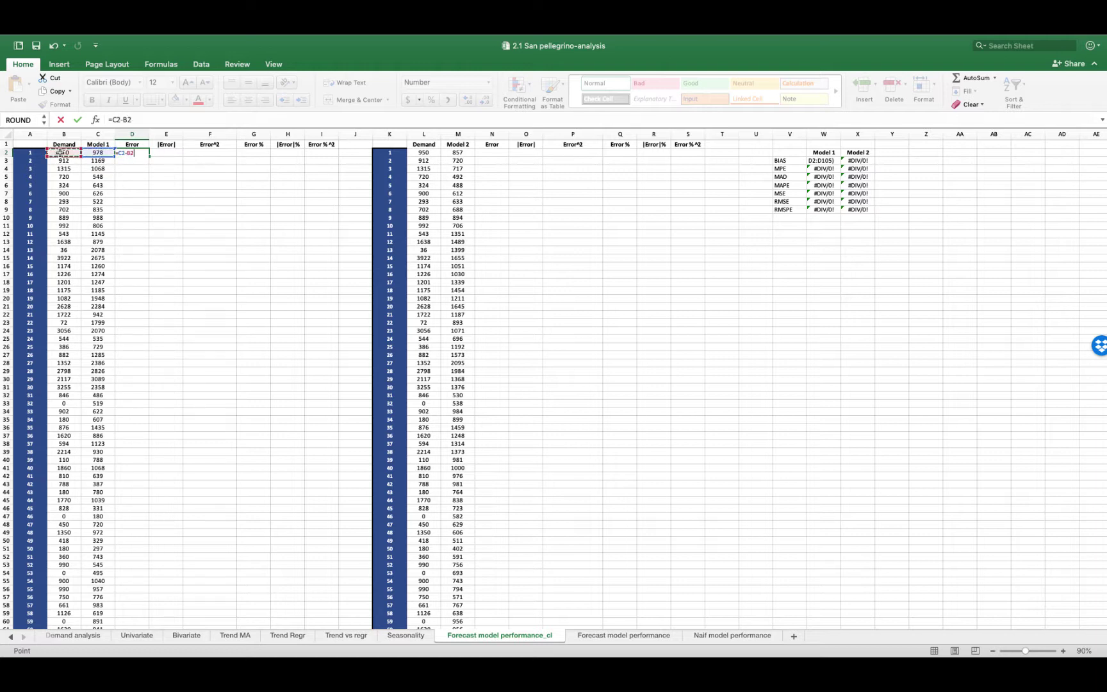
key("Return")
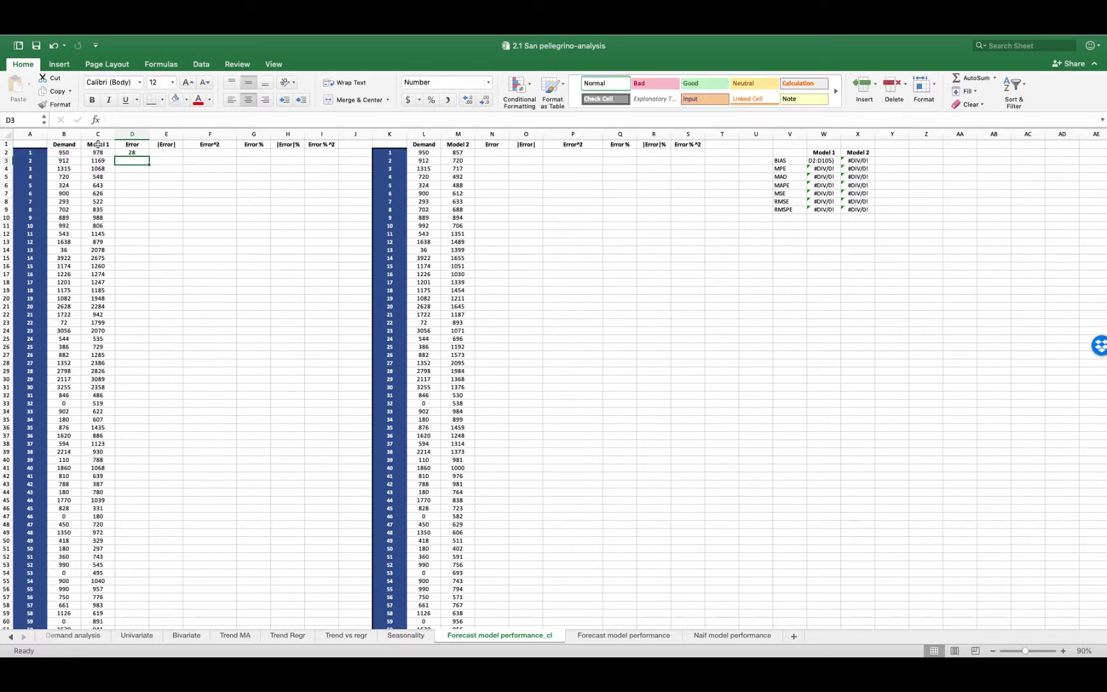
left_click(126, 152)
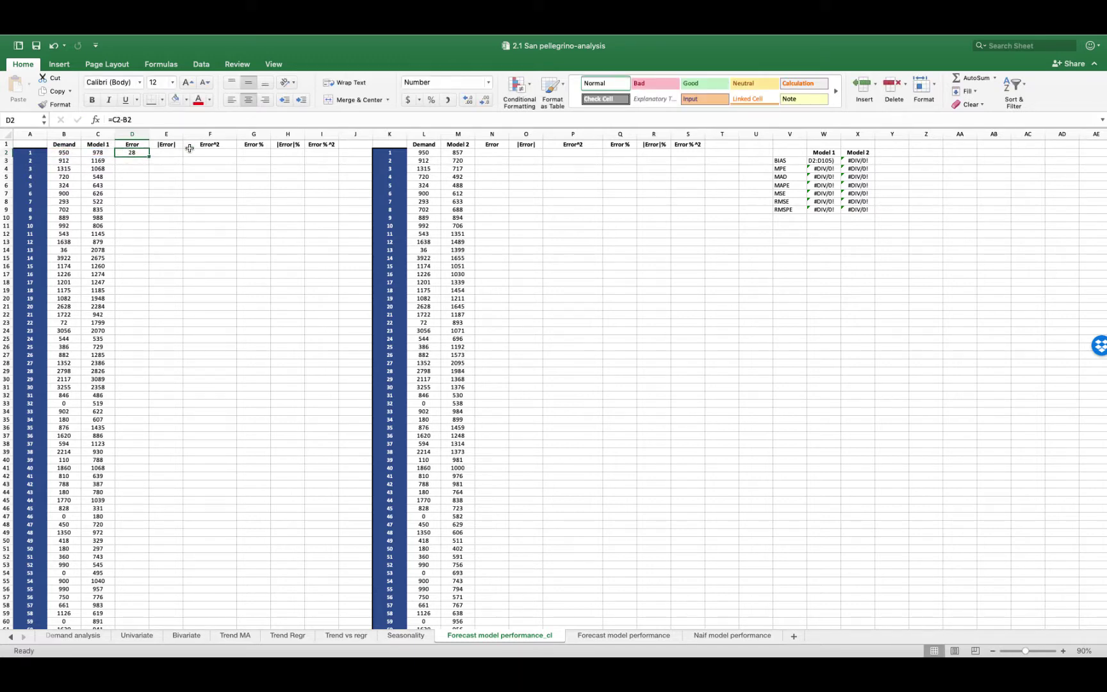
double_click(148, 158)
scroll(145, 274, "down", 10)
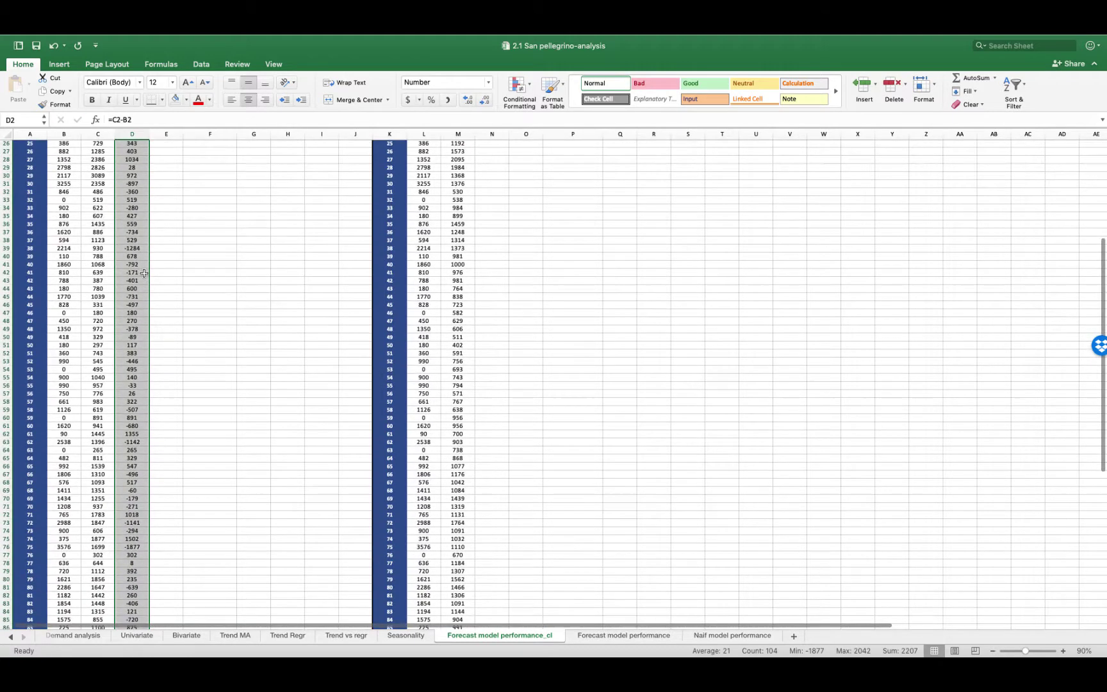
scroll(144, 274, "up", 10)
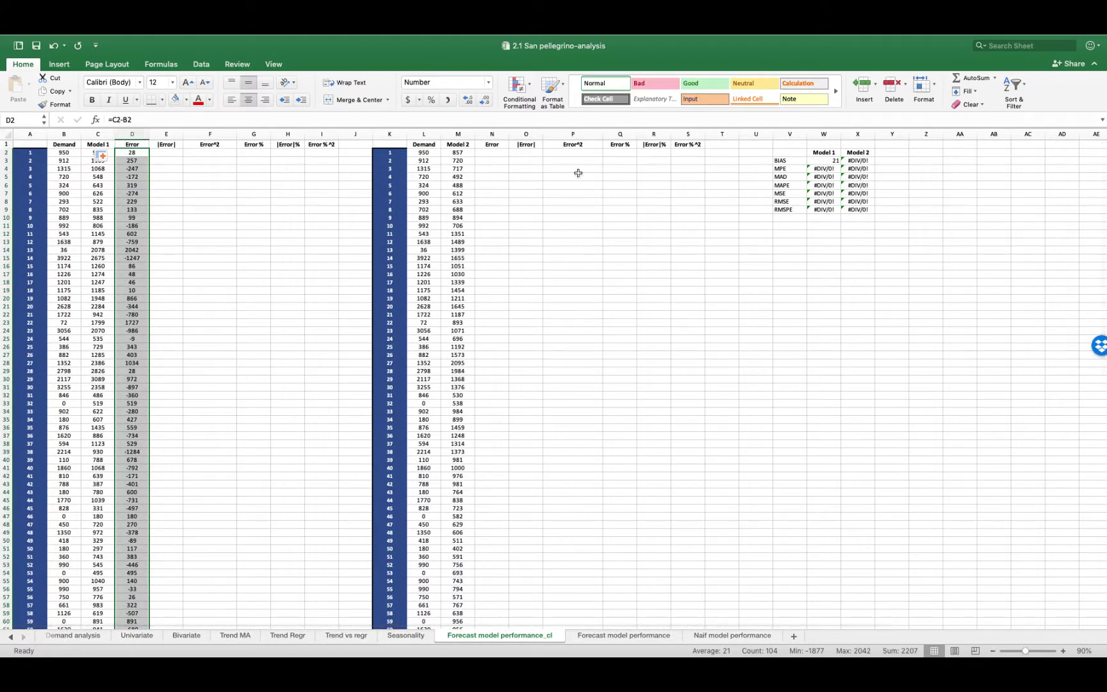
Check Model 1's BIAS formula in W3 against the mean demand in J3 of the Demand analysis sheet
left_click(832, 160)
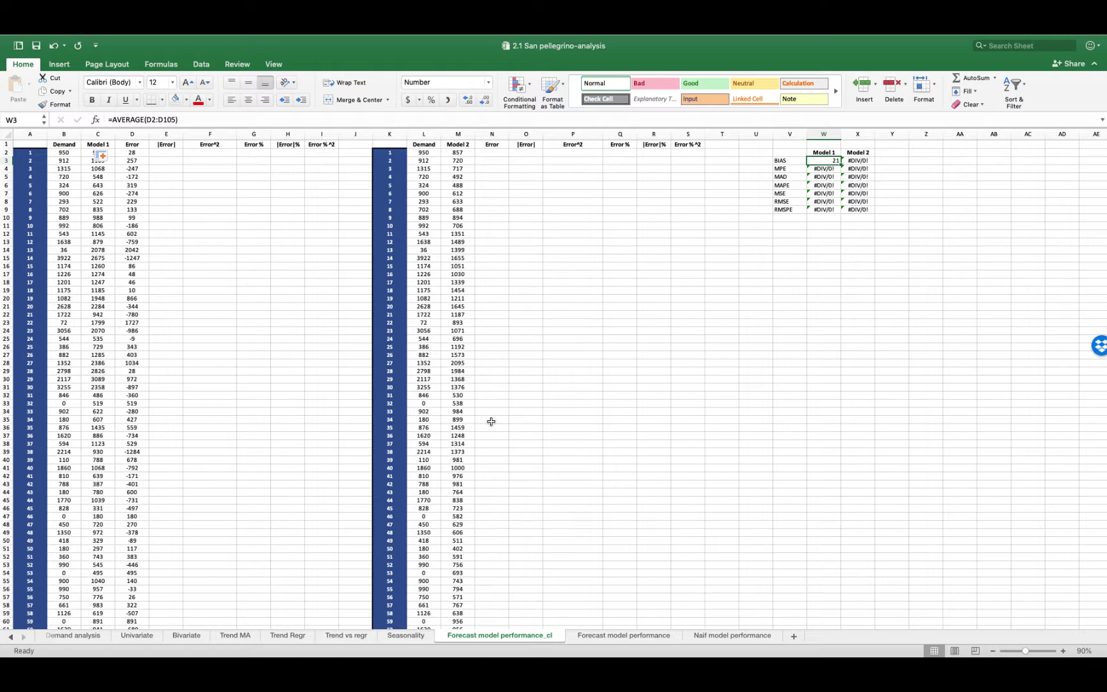
left_click(138, 636)
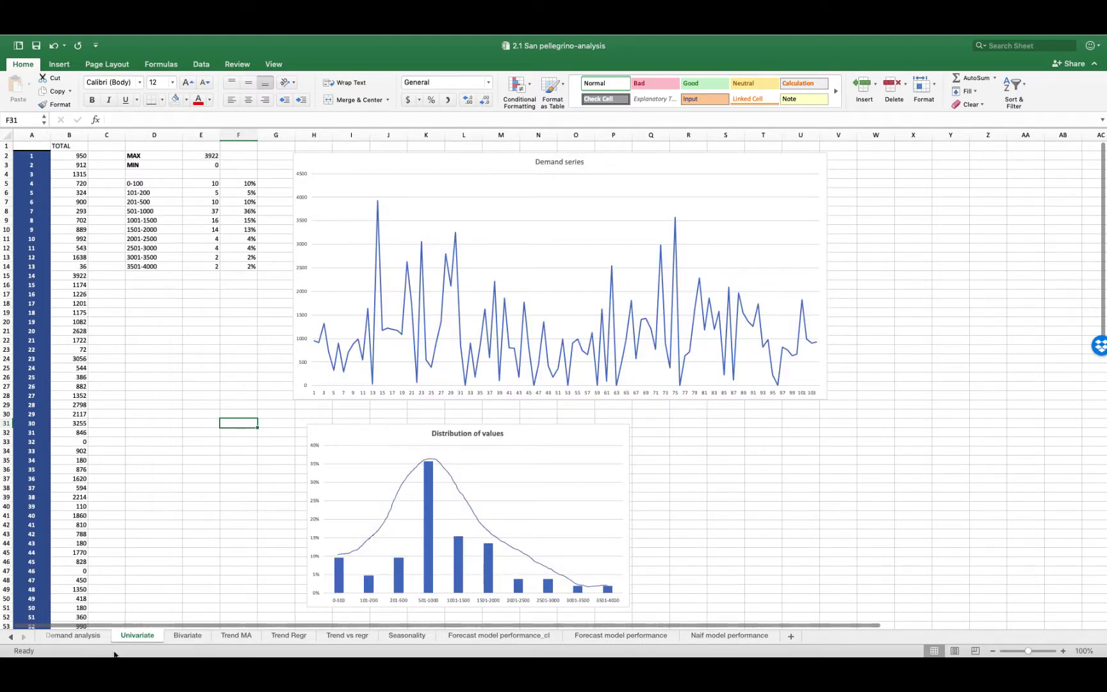
left_click(95, 638)
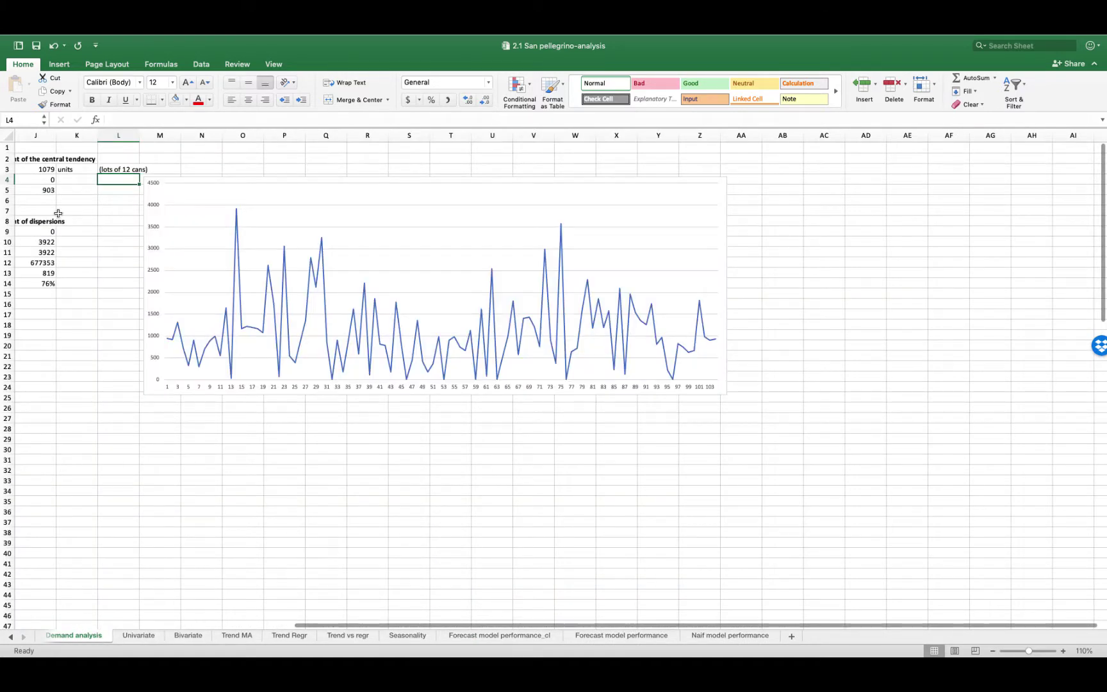
left_click(46, 172)
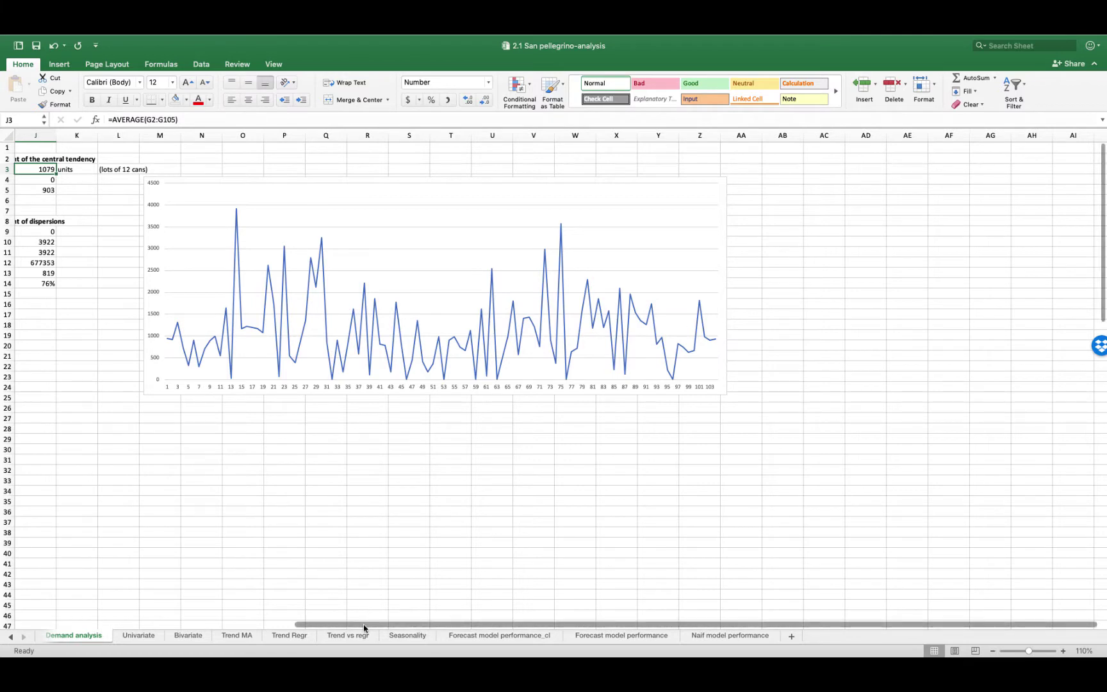
left_click_drag(366, 627, 225, 611)
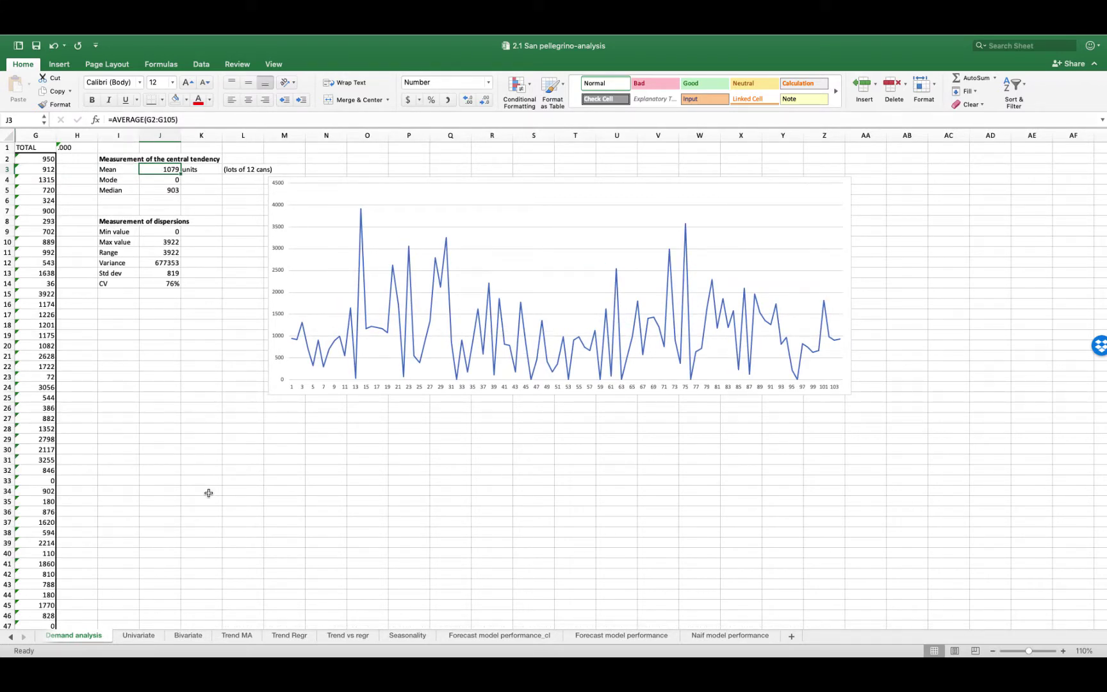
Calculate Model 1's bias relative to mean demand with =21/1079 in Y3 of the Forecast model performance_cl sheet and format it as a percentage
left_click(510, 637)
left_click(830, 162)
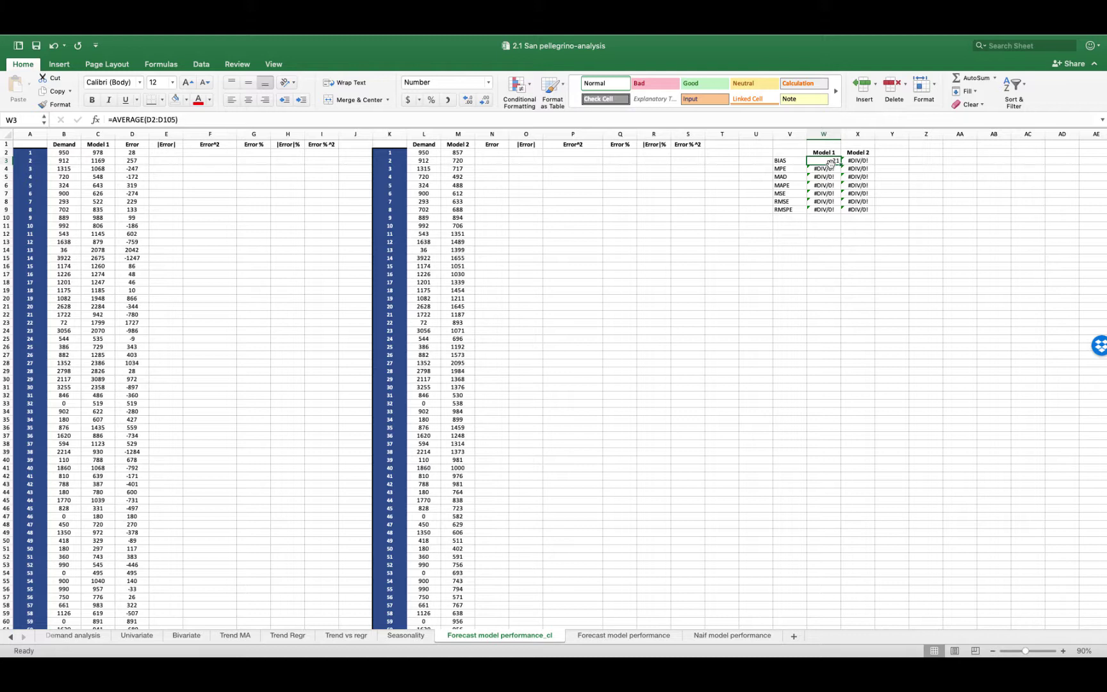
left_click(899, 159)
type("=21/1079")
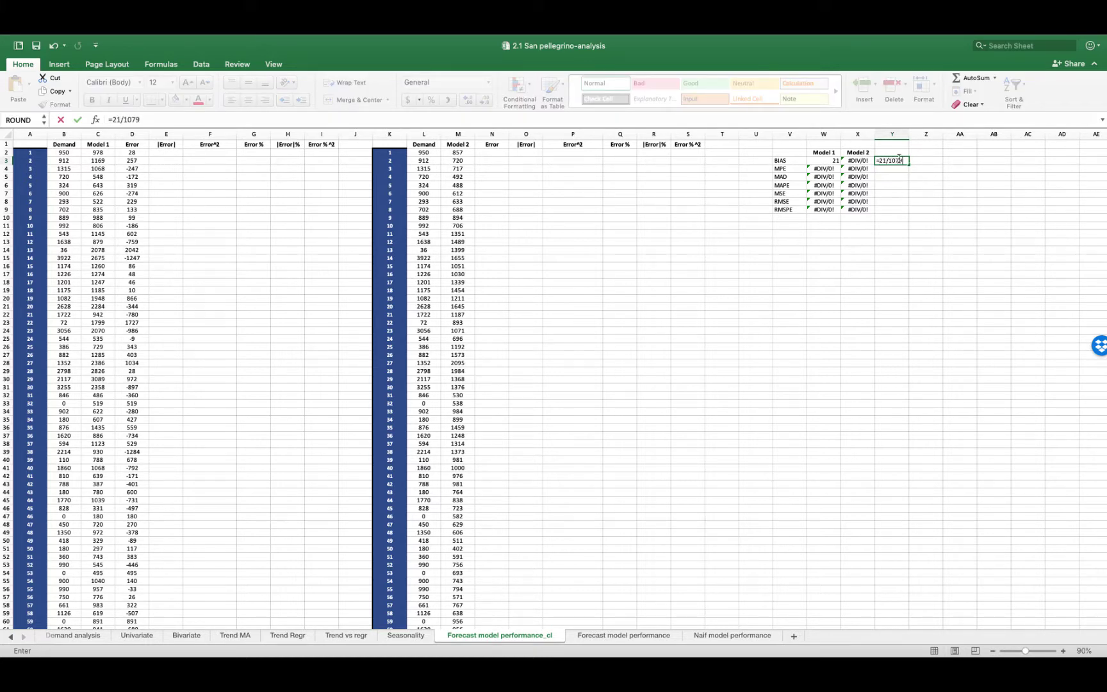
key("Return")
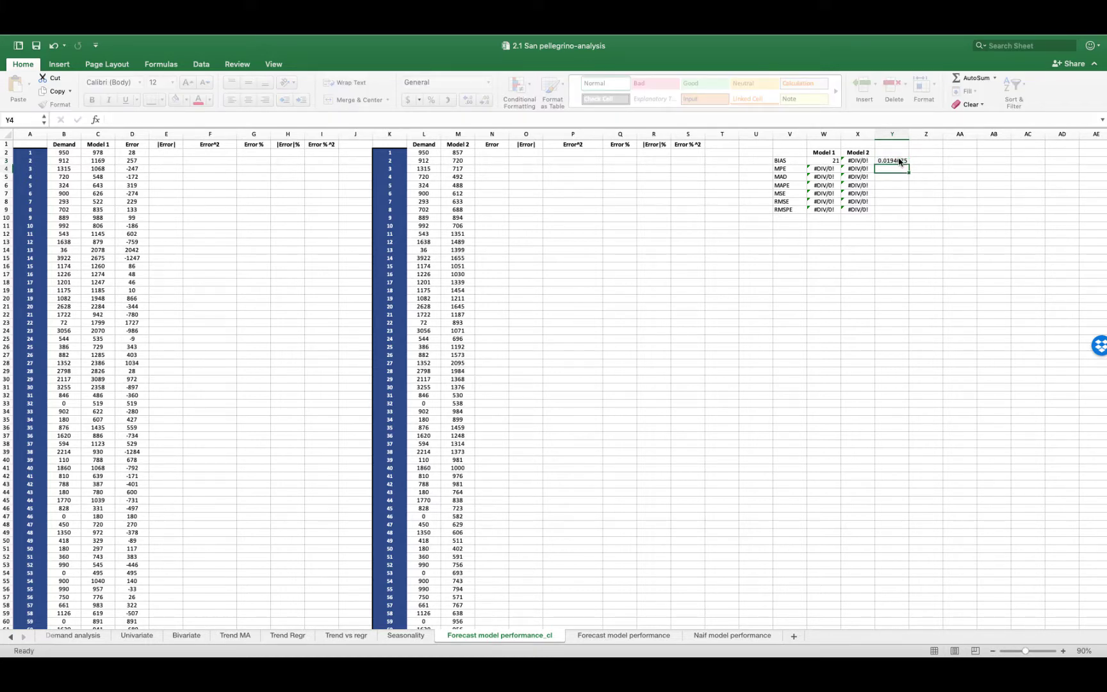
key("Up")
left_click(432, 101)
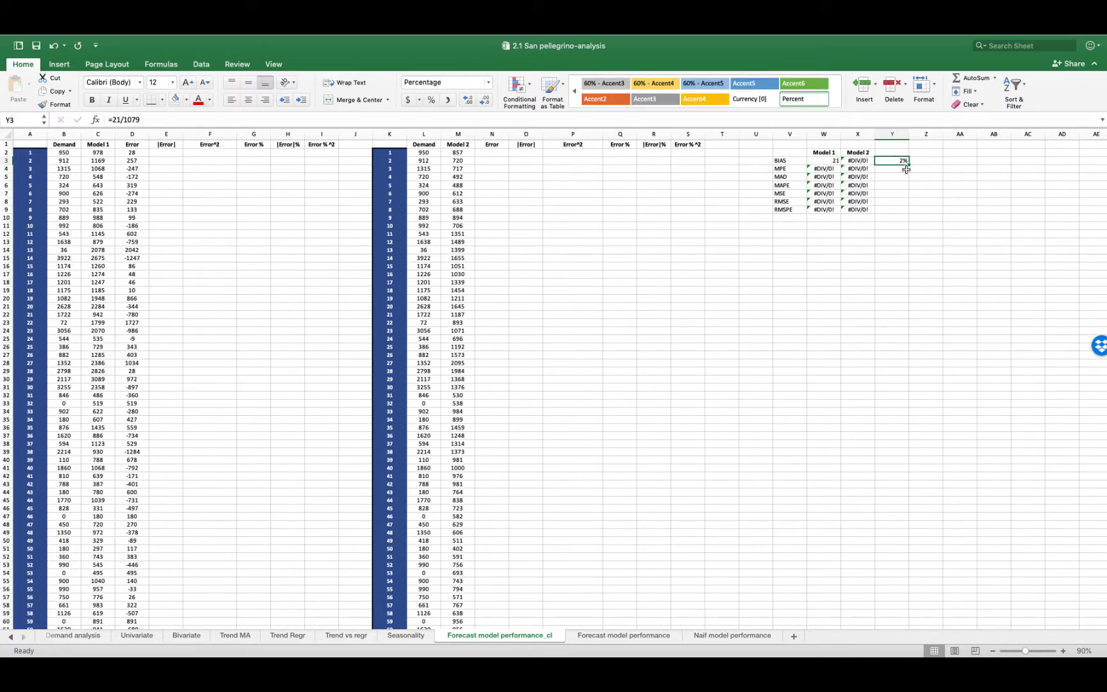
left_click(498, 155)
type("=")
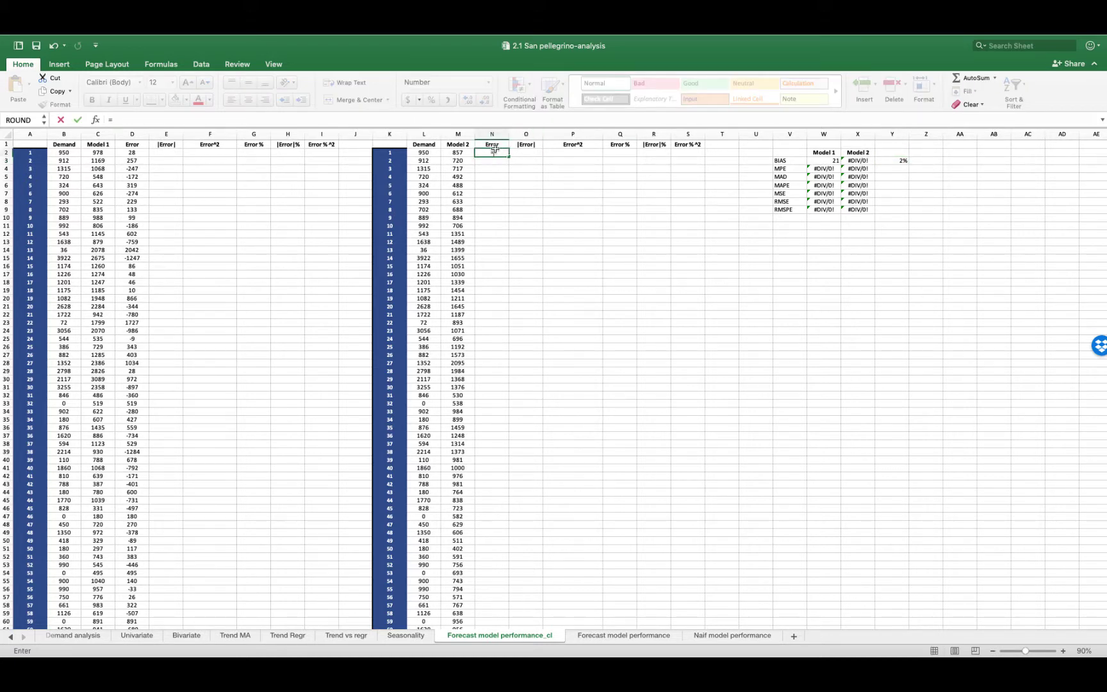
left_click(462, 160)
key("BackSpace")
left_click(462, 154)
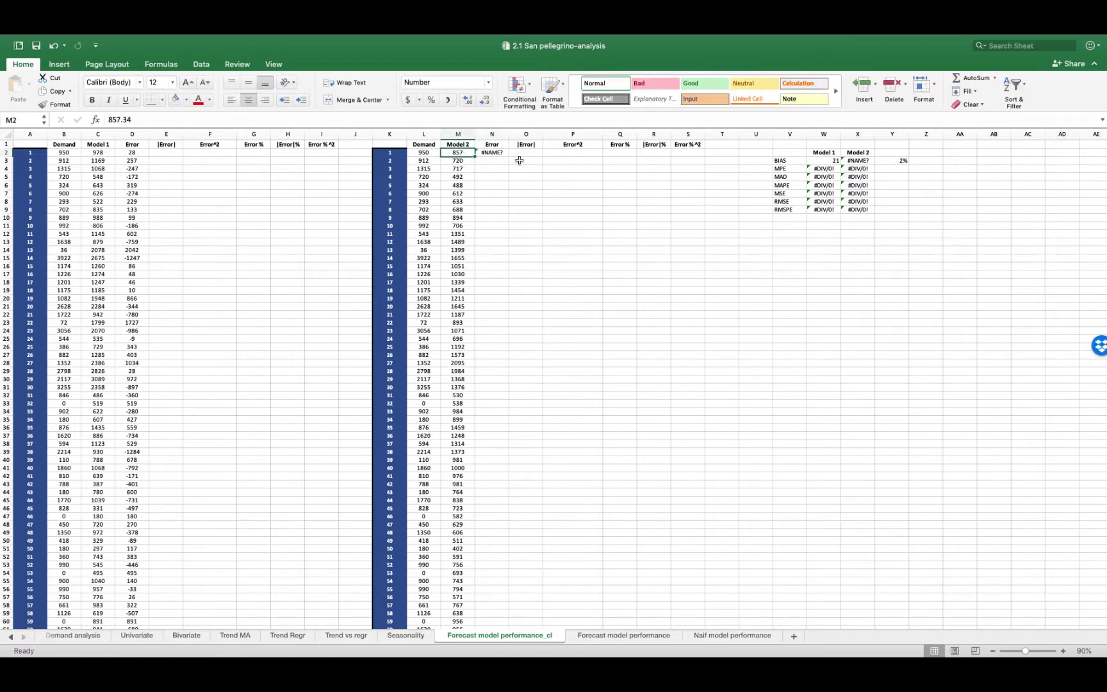
Calculate the Model 2 error in N2 with =M2-L2 and fill the formula down the Error column to row 105
left_click(500, 154)
left_click(116, 120)
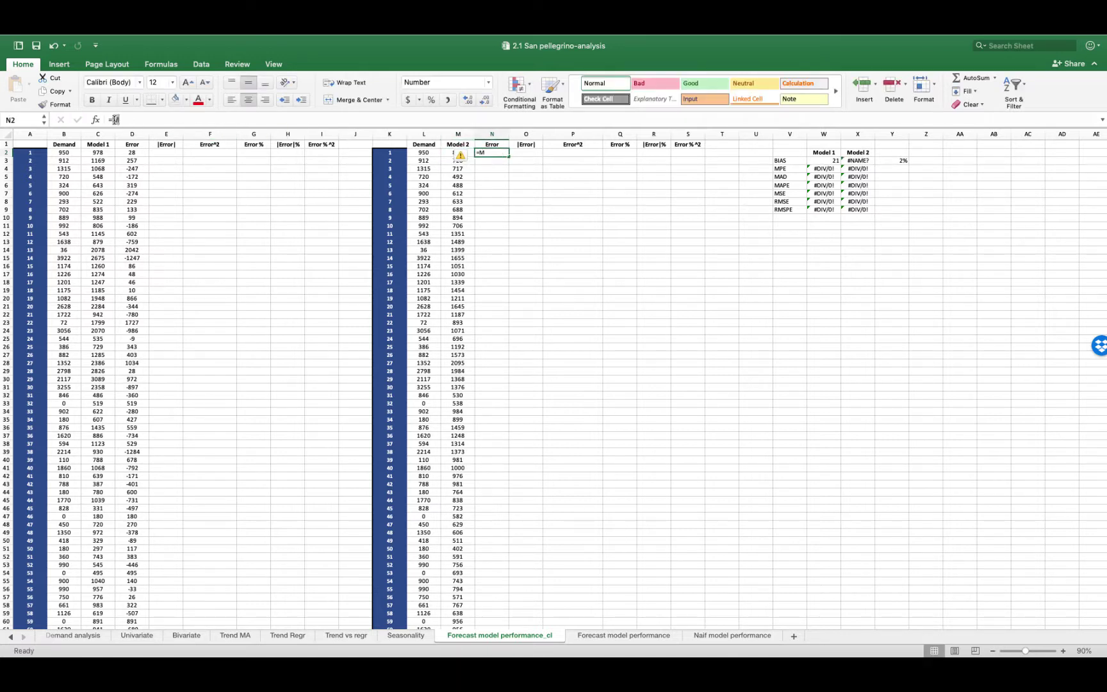
left_click(446, 152)
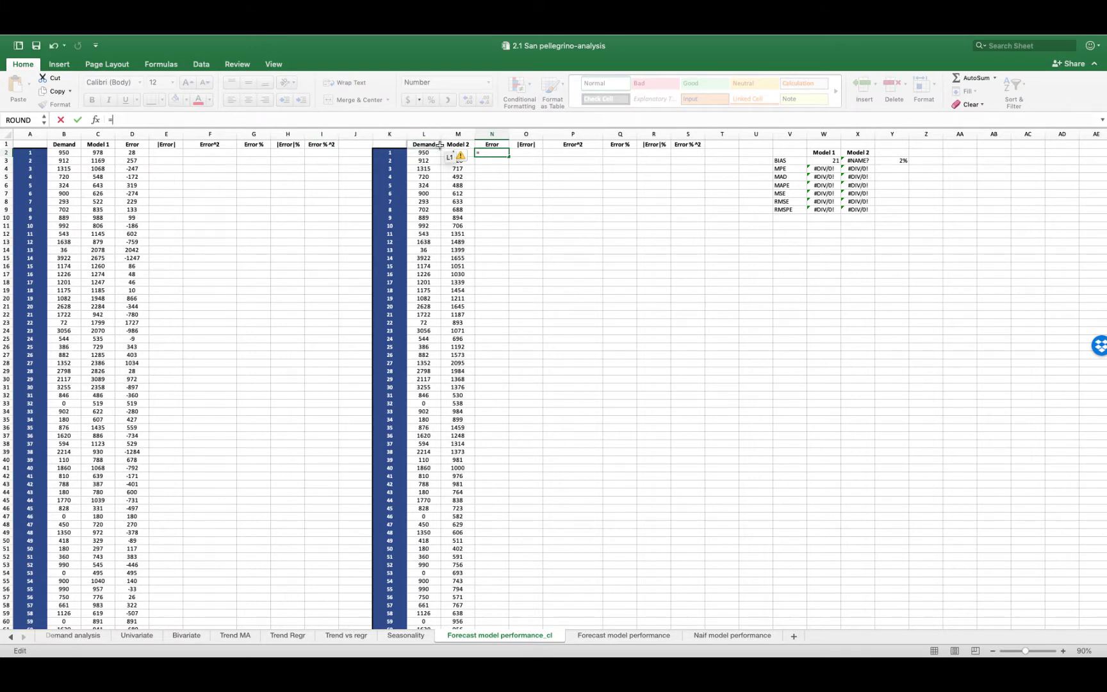
type("-")
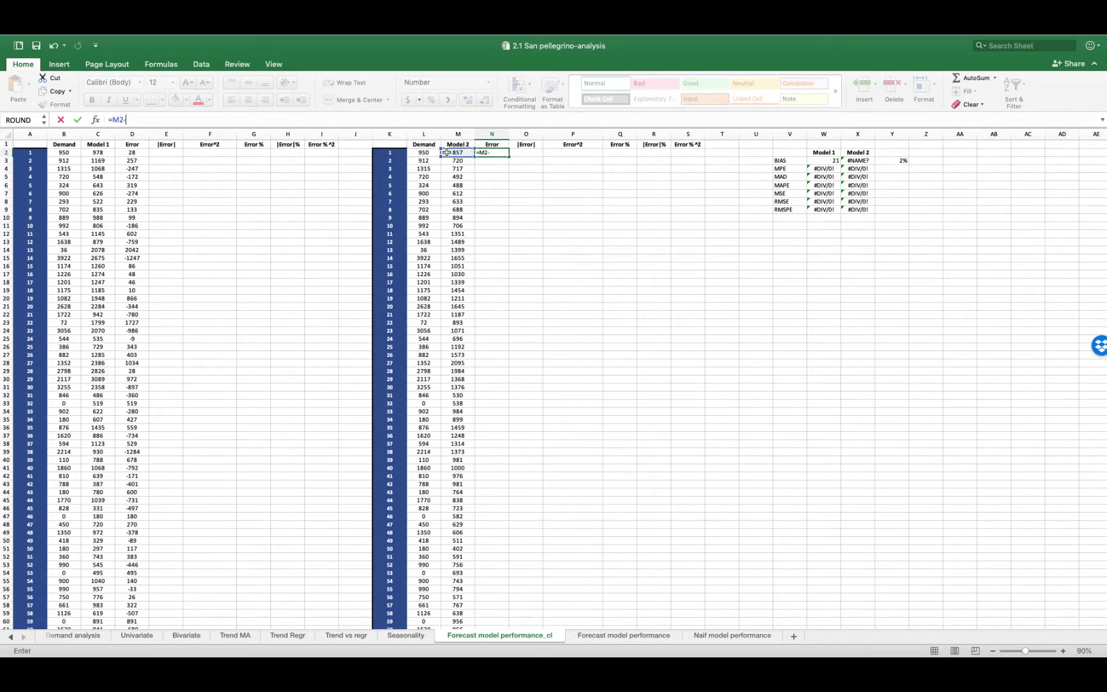
left_click(426, 154)
key("Return")
left_click(493, 153)
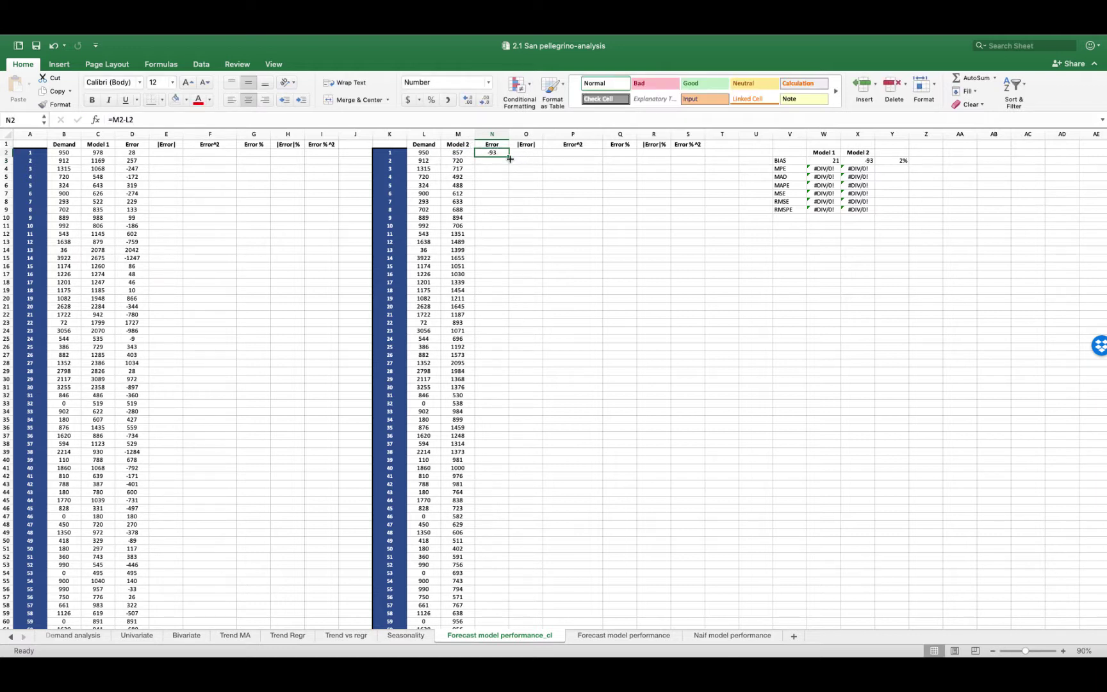
double_click(508, 157)
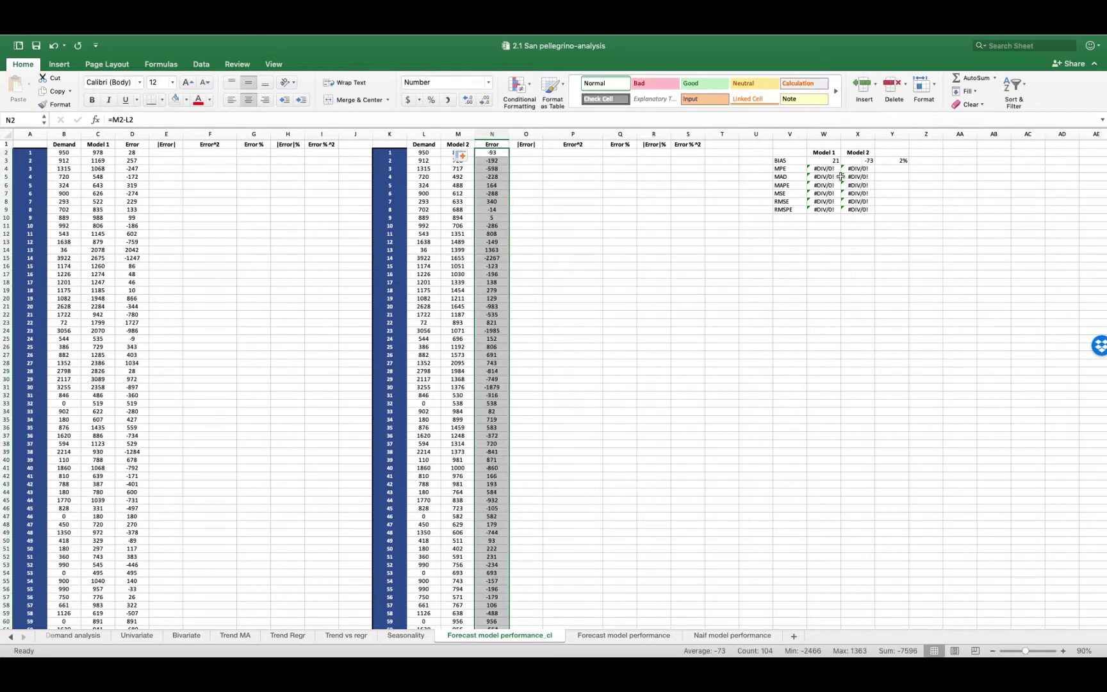
Calculate Model 2's bias relative to mean demand with =73/1079 in Z3 and format it as a percentage
left_click(926, 160)
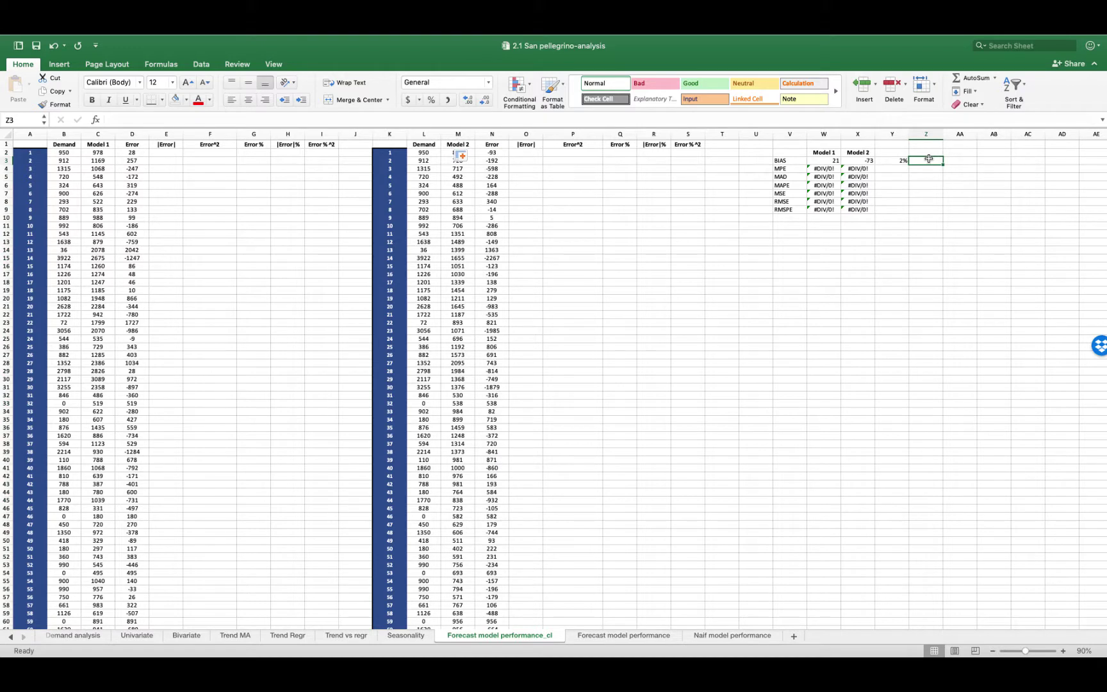
type("=73/")
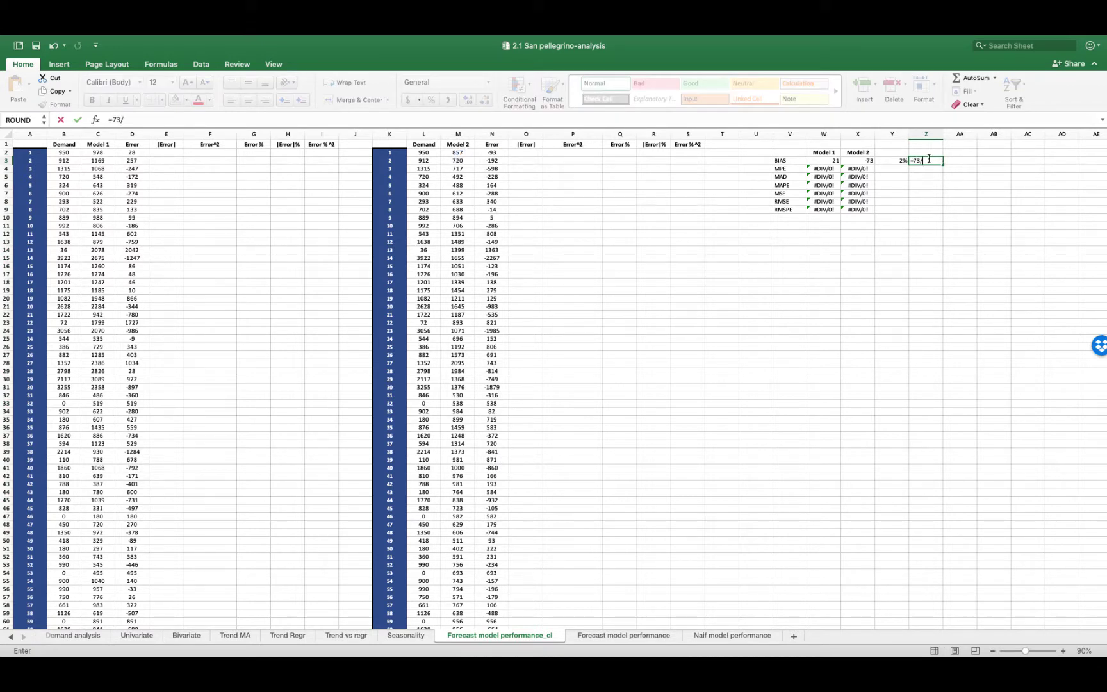
type("1079")
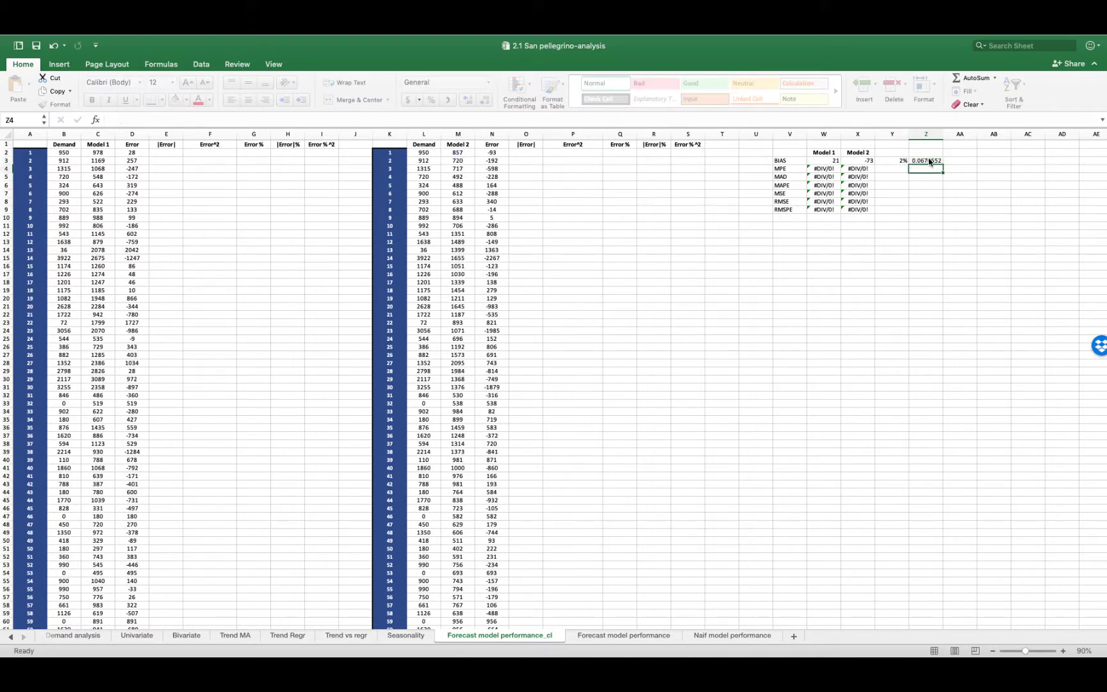
key("Return")
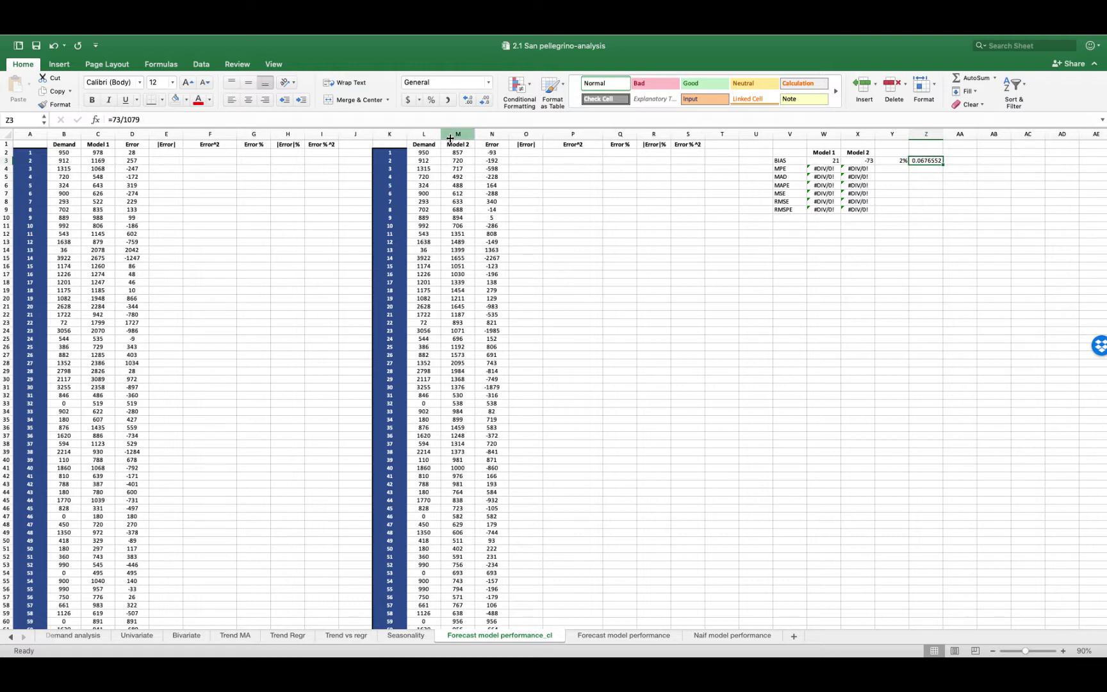
left_click(432, 100)
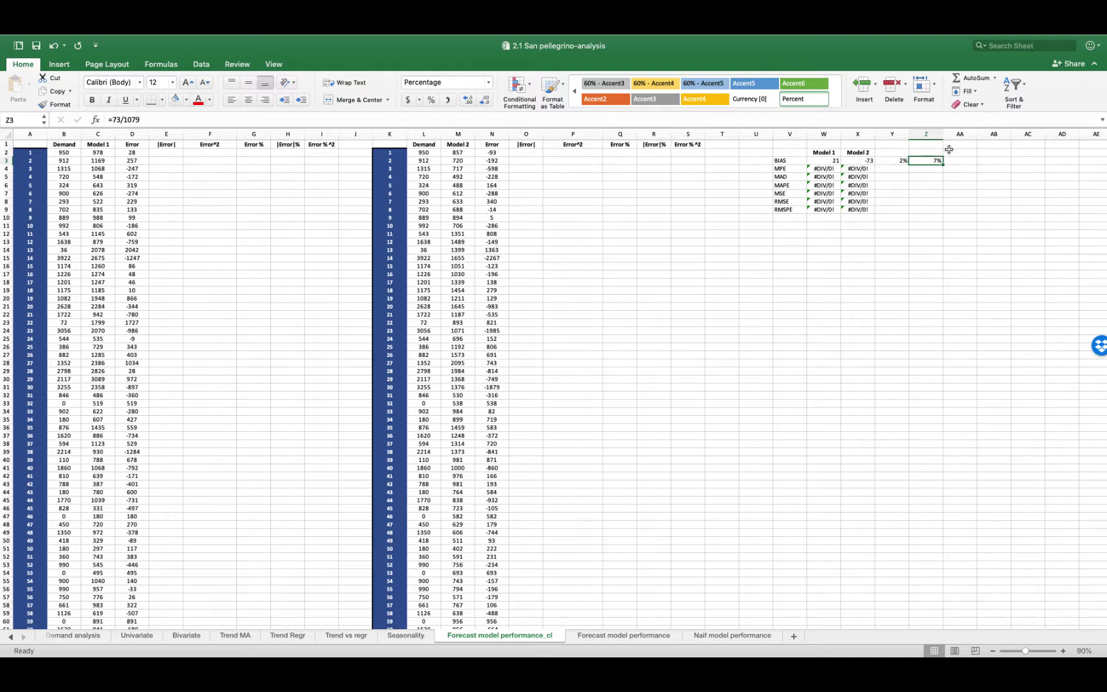
Compare the BIAS values of both models in W3:X3 and examine the first Model 1 errors in column D
left_click(873, 164)
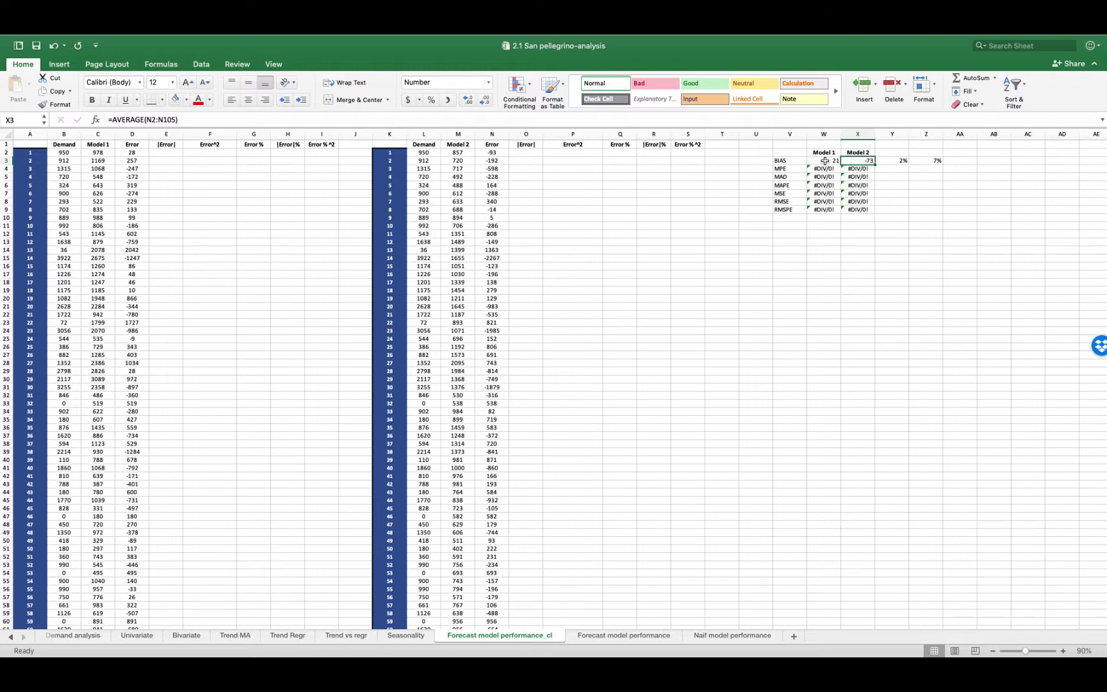
left_click_drag(824, 161, 855, 161)
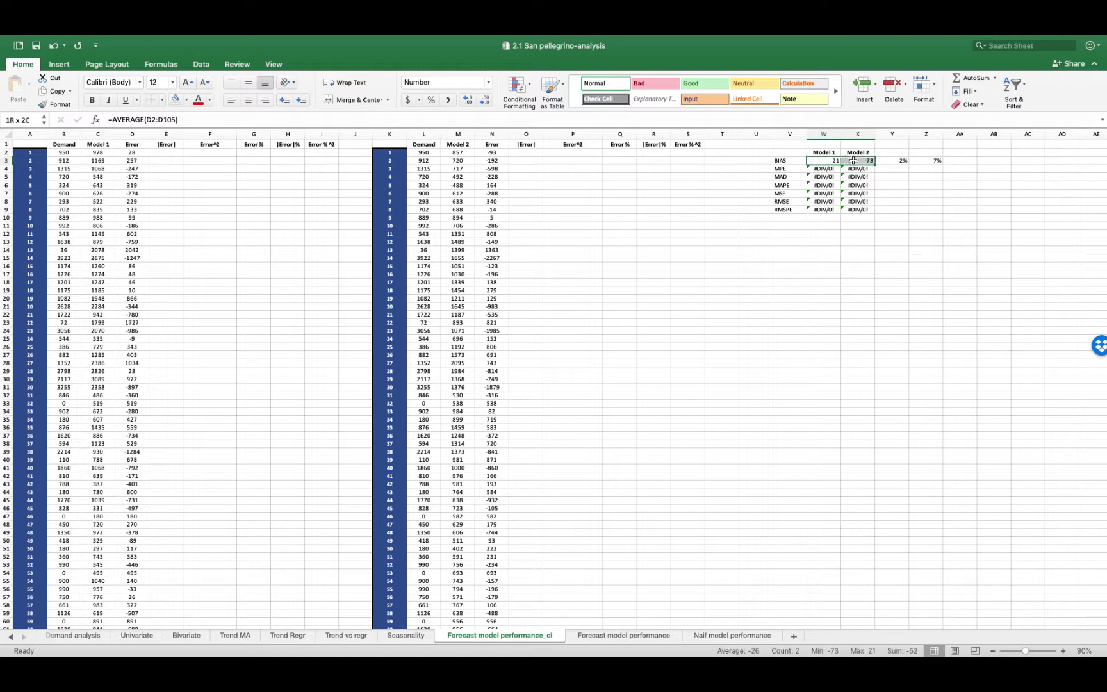
left_click_drag(129, 152, 133, 224)
left_click(160, 203)
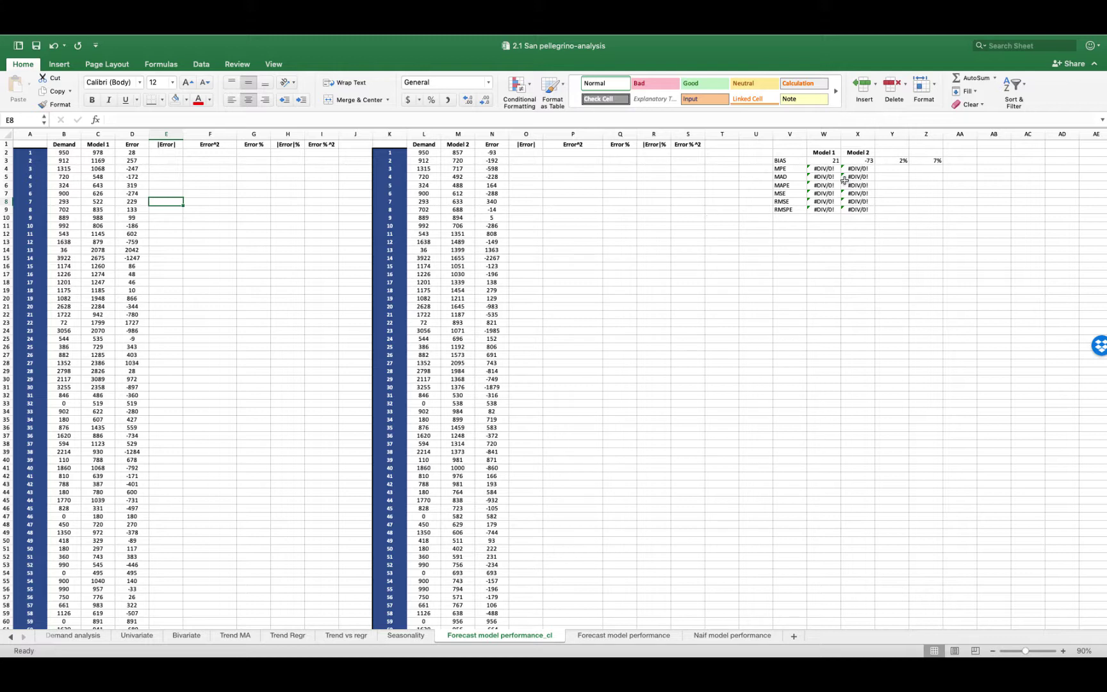
Clear the two relative bias percentages from Y3 and Z3
left_click(897, 160)
key("BackSpace")
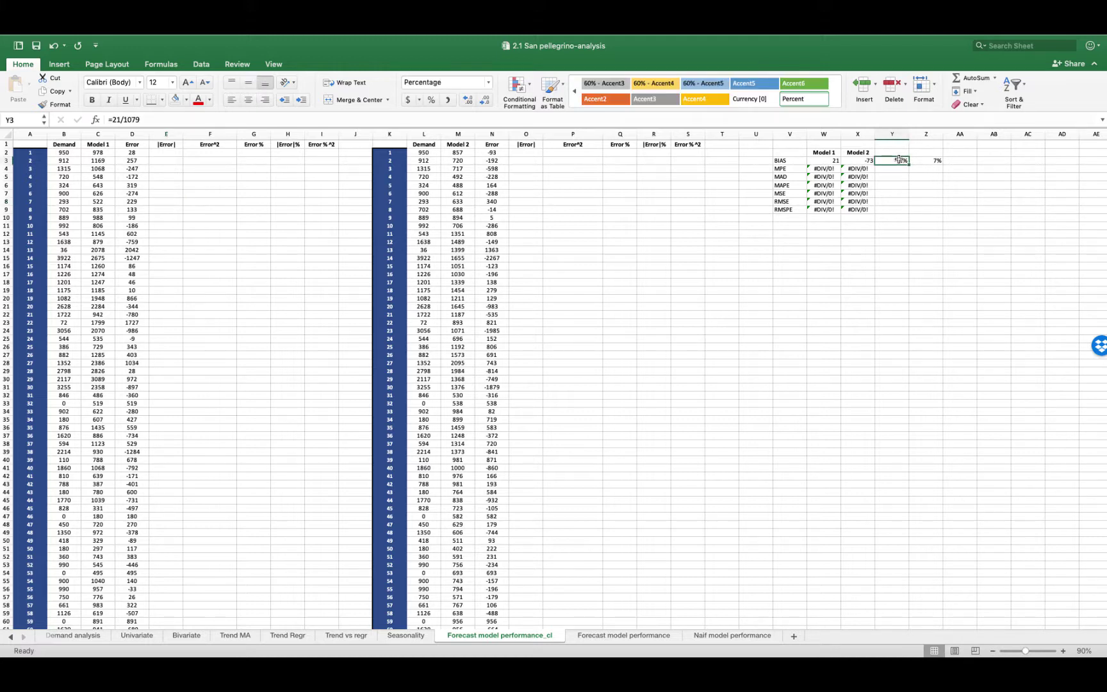
key("Right")
key("Down")
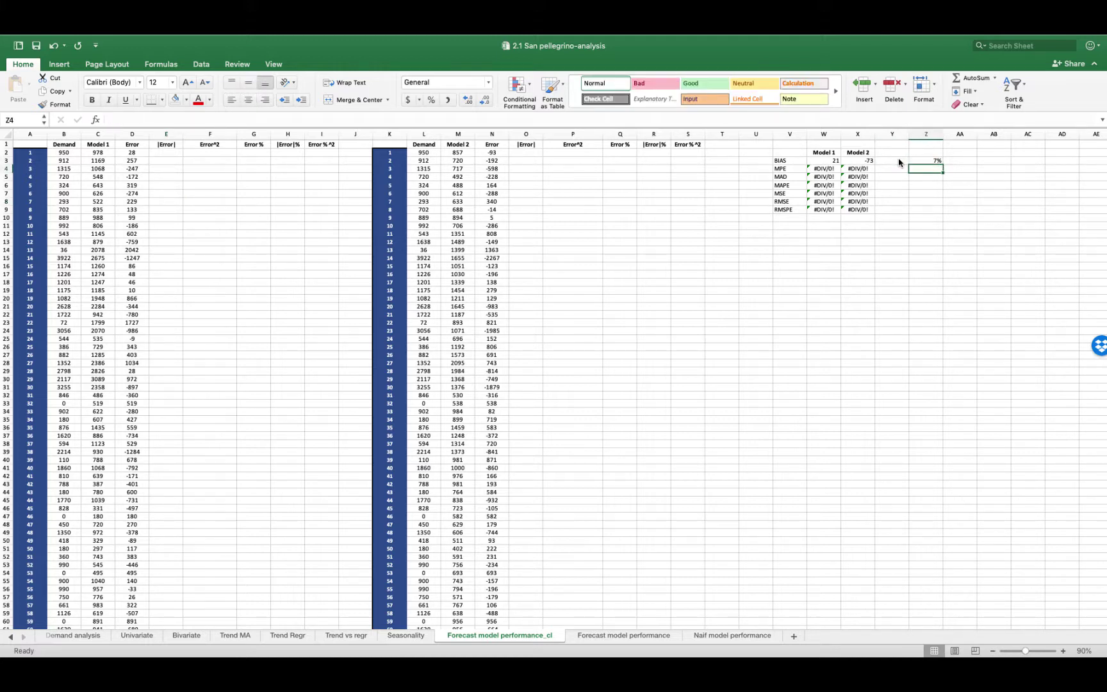
key("Up")
key("BackSpace")
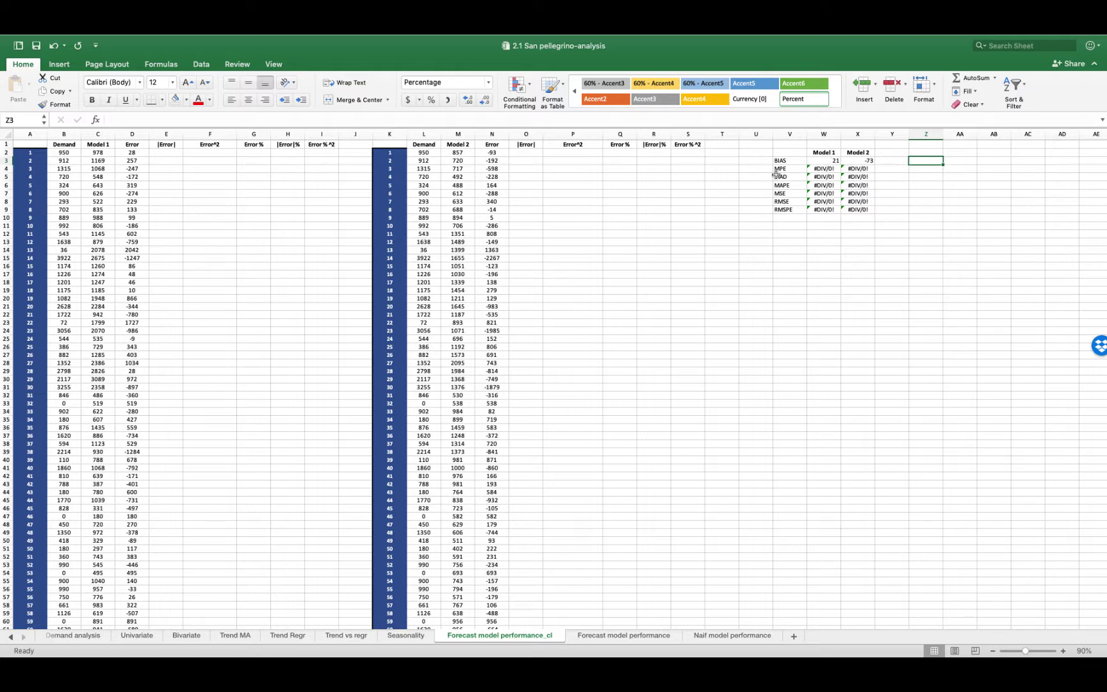
left_click(712, 188)
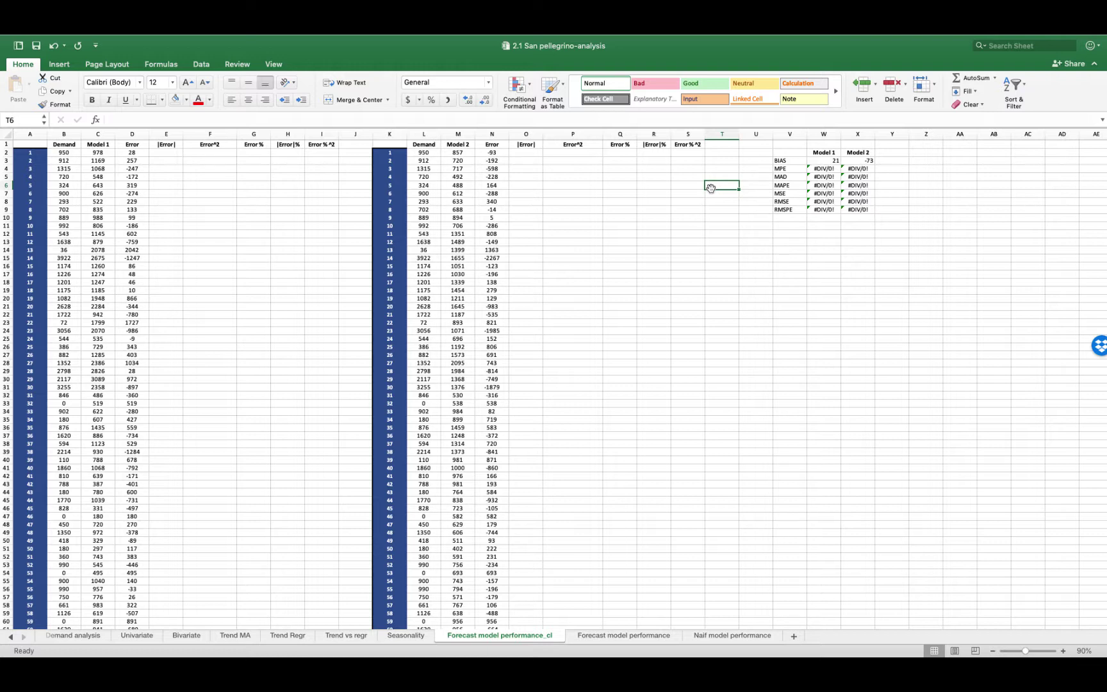
Calculate Model 1's absolute error in E2 with =ABS(D2) and fill the formula down the |Error| column to row 105
left_click(159, 152)
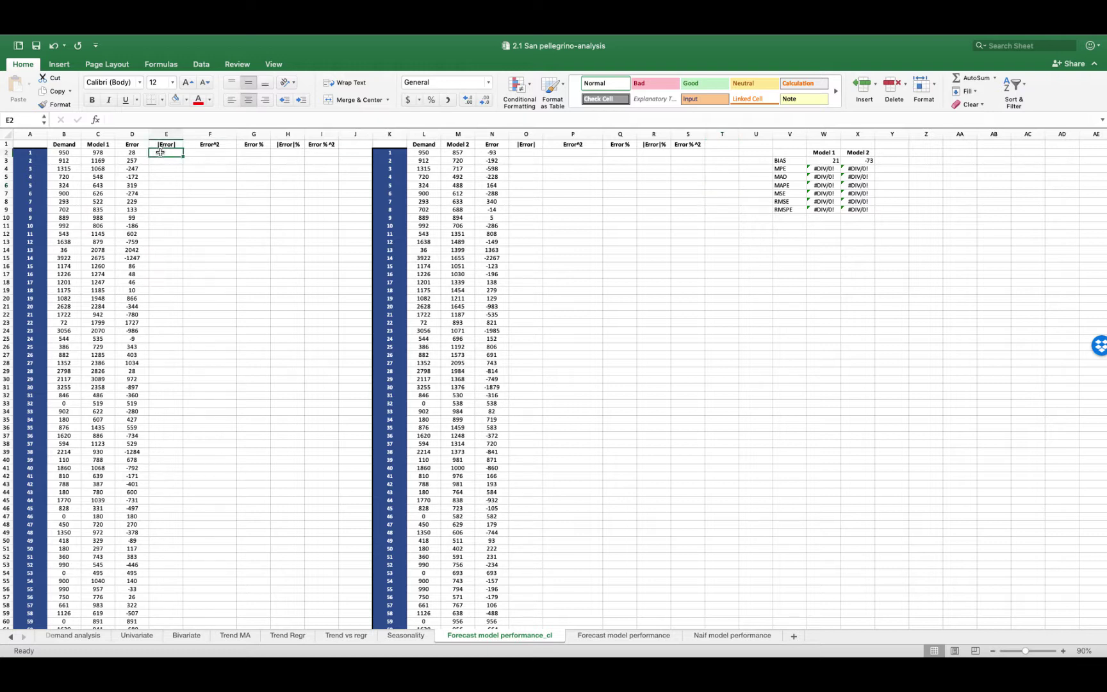
type("=abs")
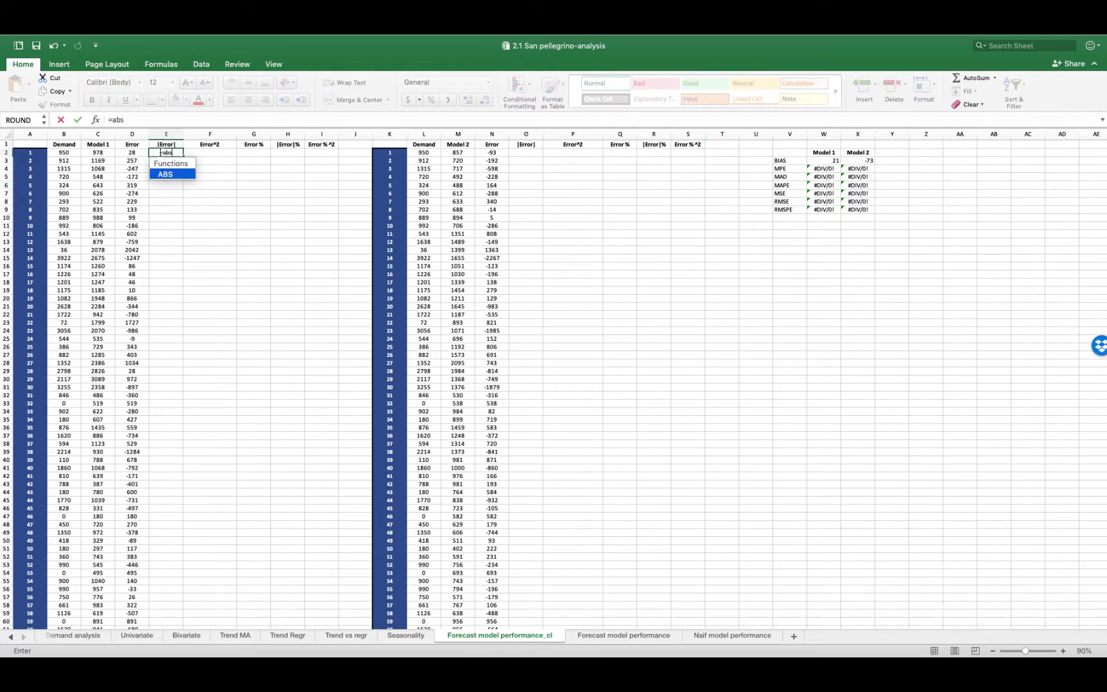
type("(")
left_click(130, 153)
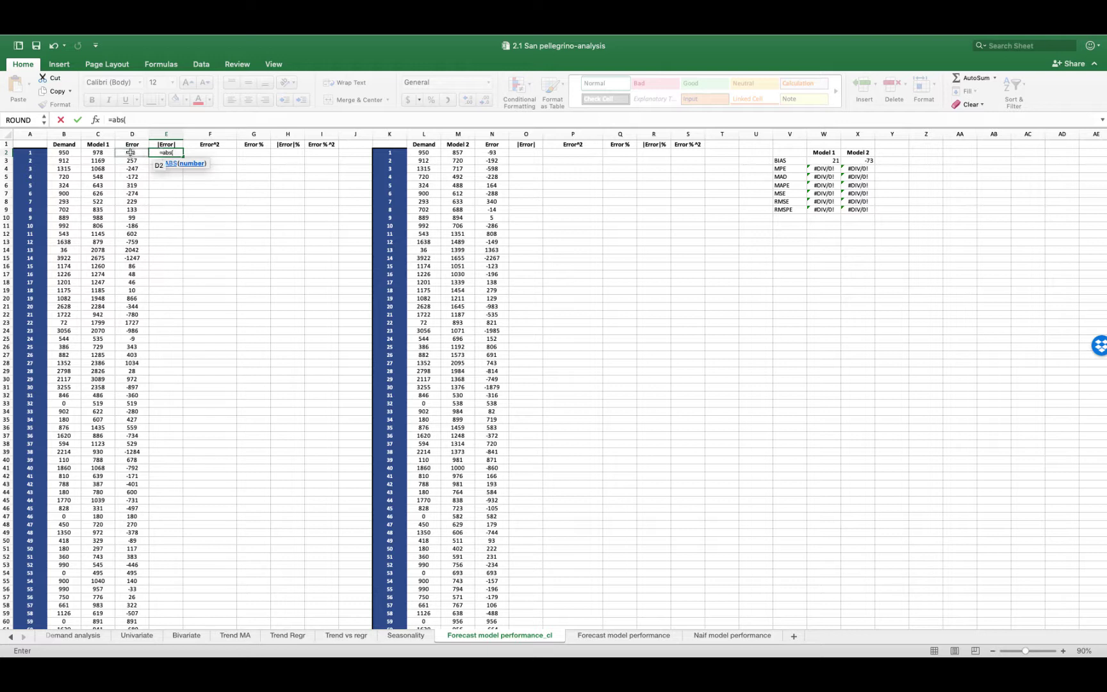
key("Return")
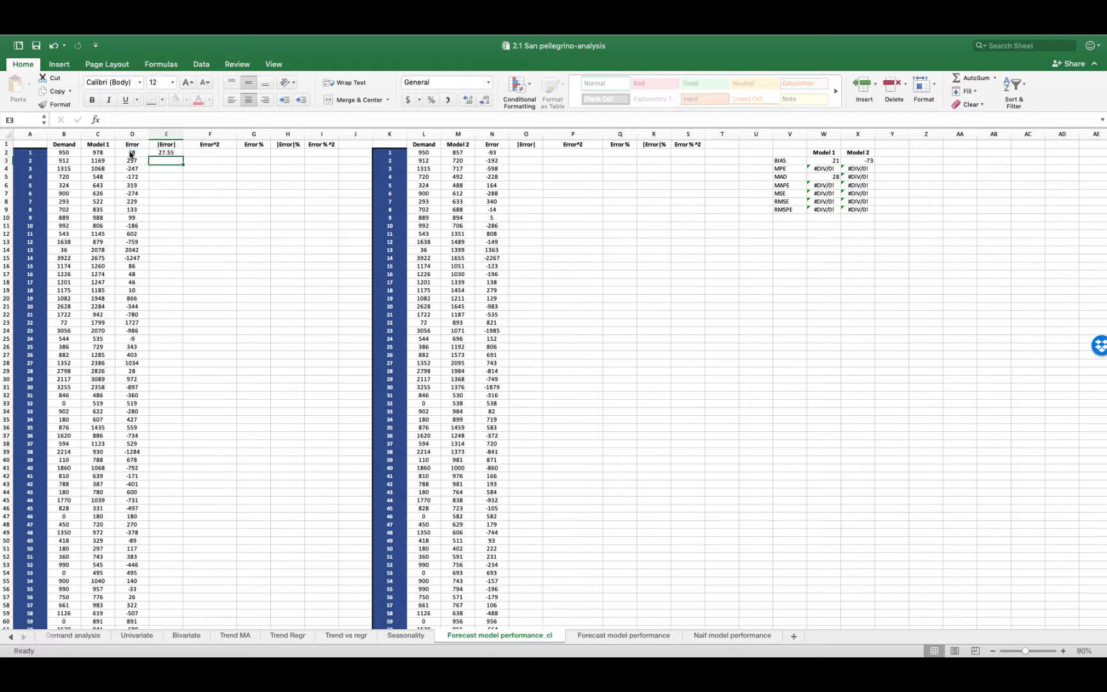
left_click(171, 155)
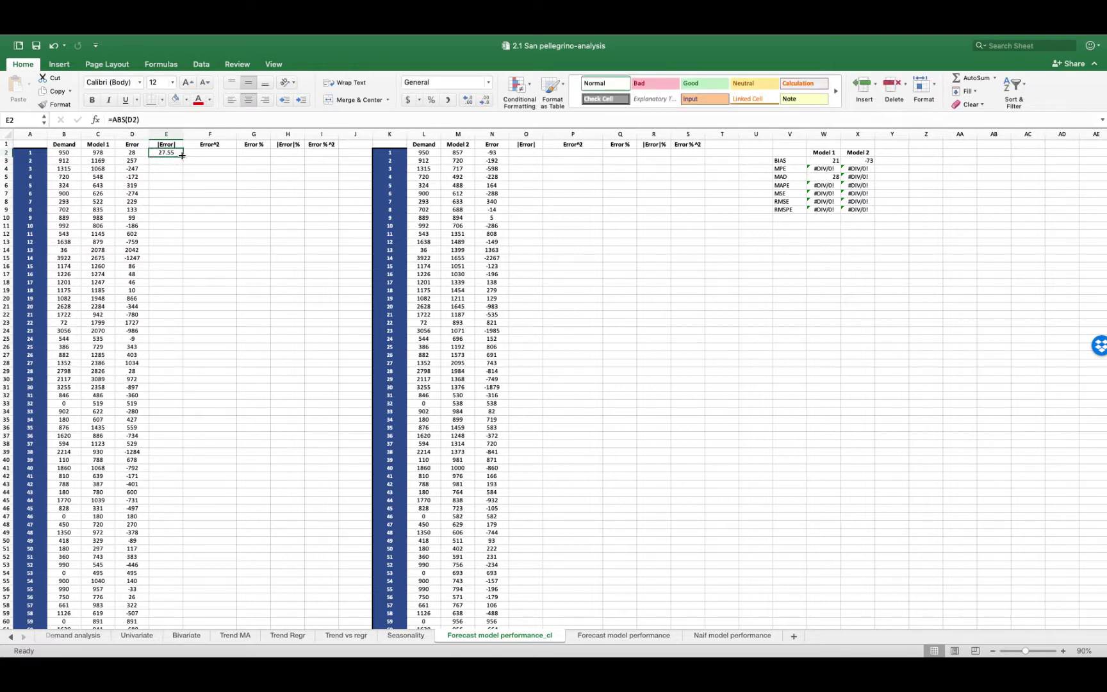
double_click(184, 157)
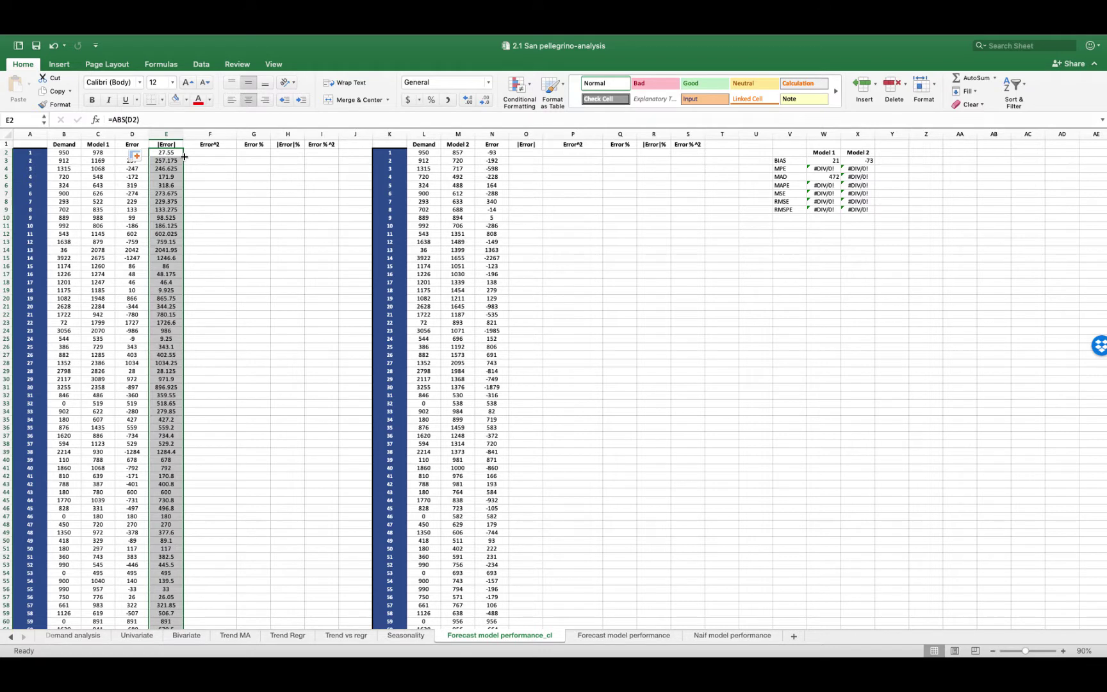
Calculate Model 2's absolute error in O2 with =ABS(N2), fill it down to row 105 and check the filled column
left_click(525, 152)
type("=abs(")
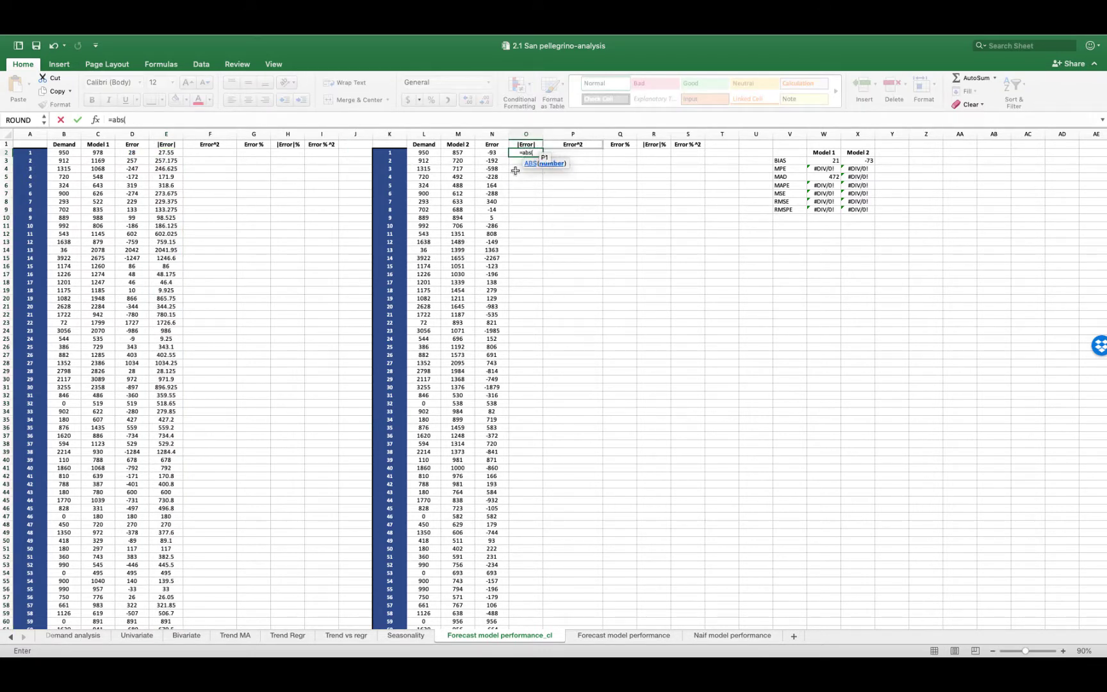
left_click(493, 154)
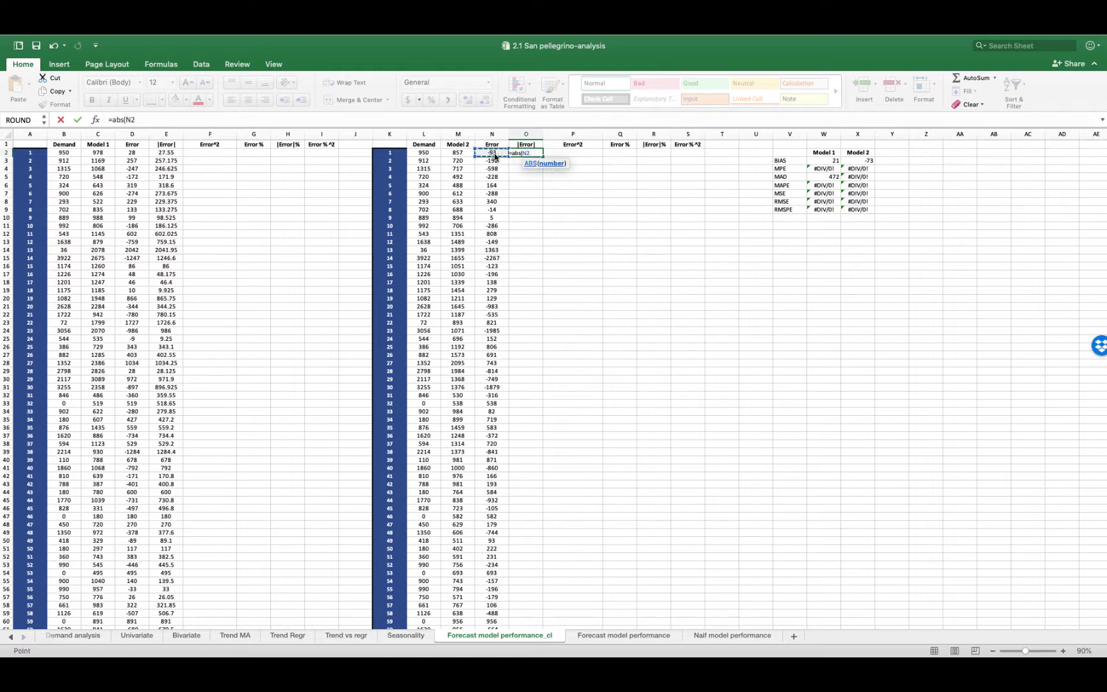
key("Return")
left_click(536, 152)
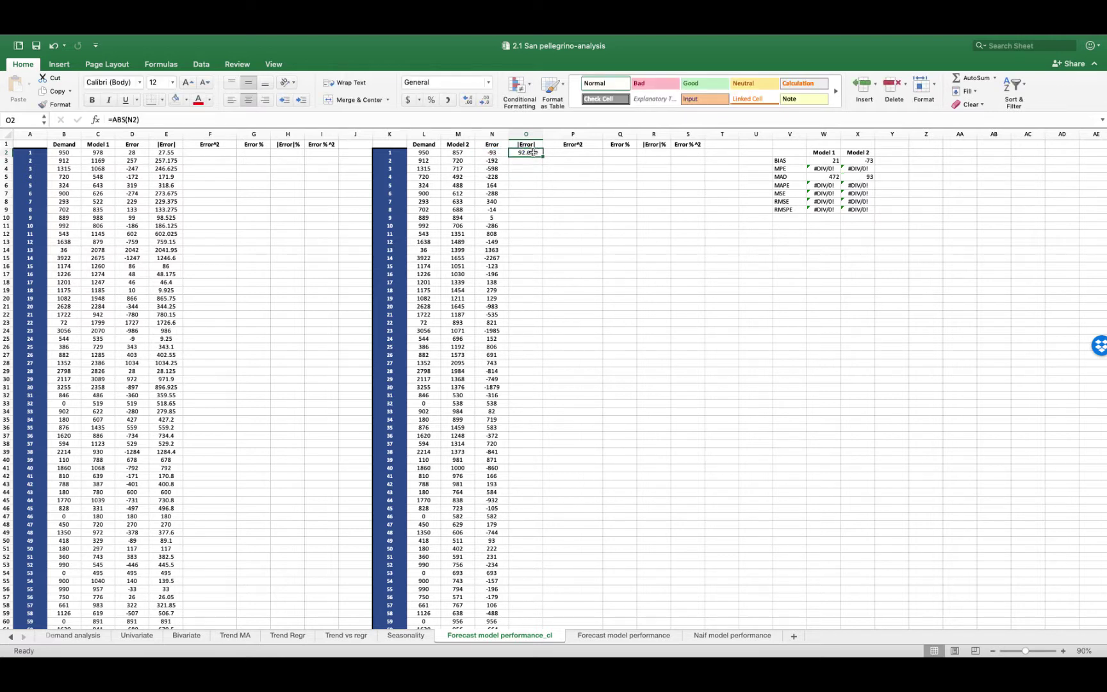
double_click(542, 156)
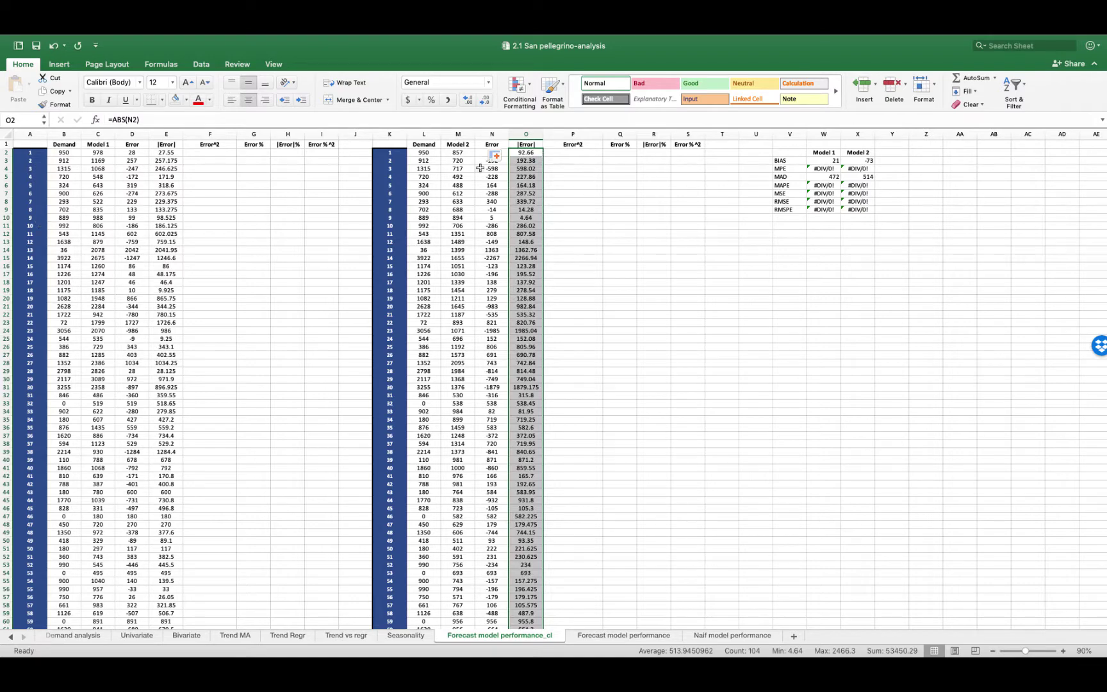
scroll(238, 278, "down", 15)
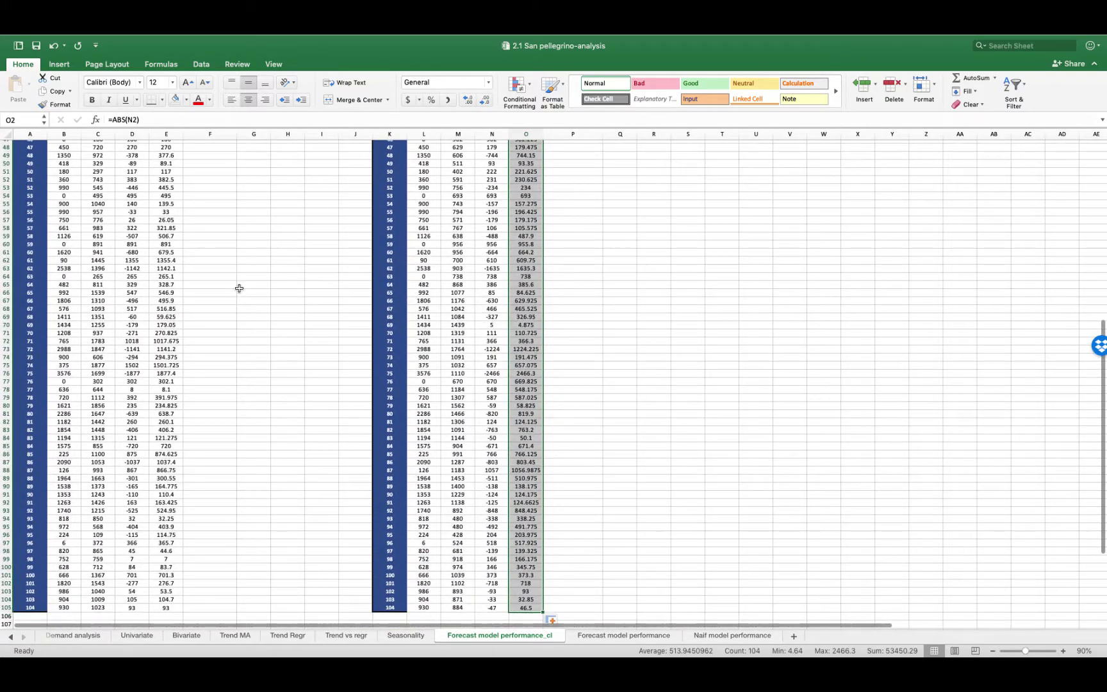
scroll(239, 289, "up", 15)
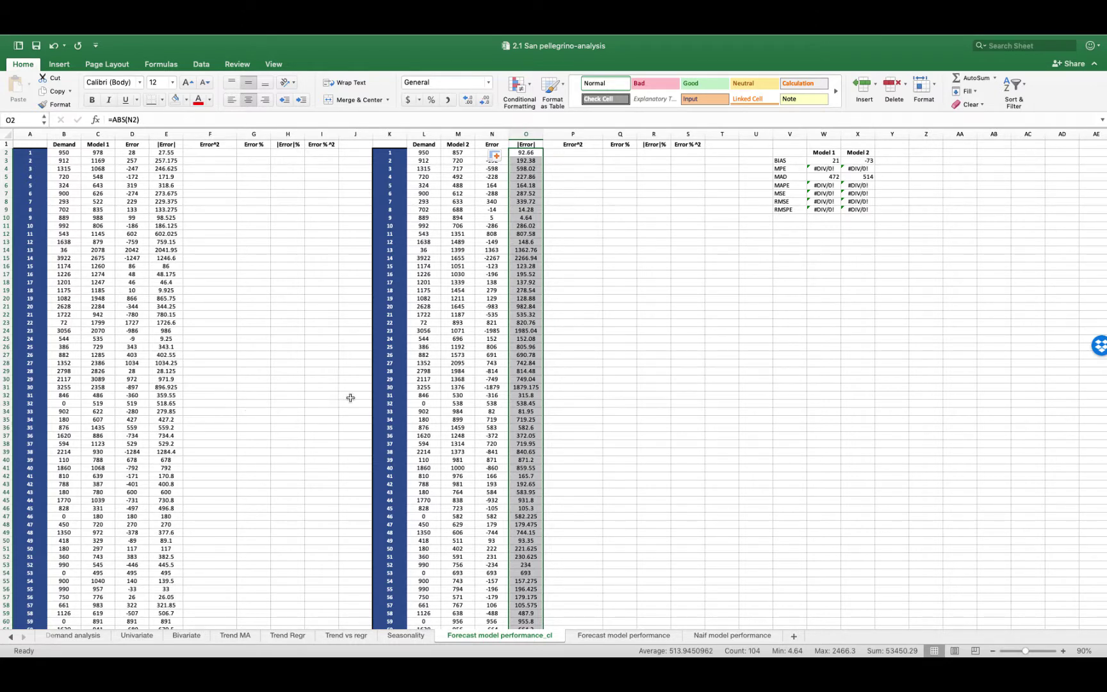
Calculate both models' MAD relative to average demand, with =472/1079 in Y5 and =514/1079 in Z5
left_click(829, 178)
left_click_drag(829, 178, 862, 178)
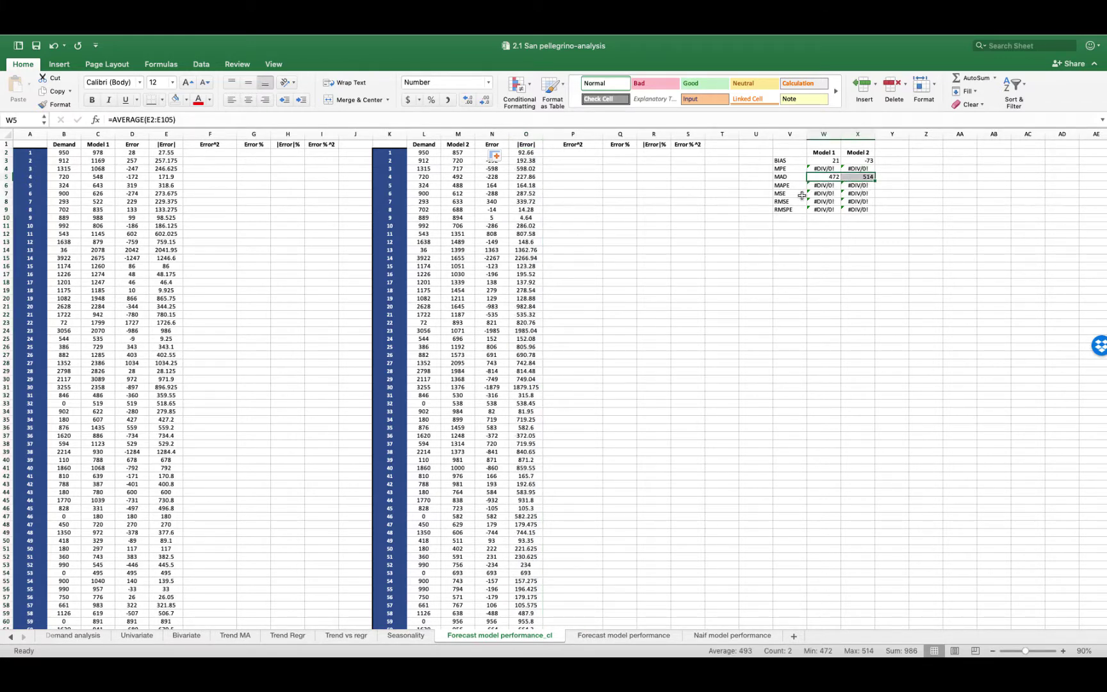
left_click(884, 176)
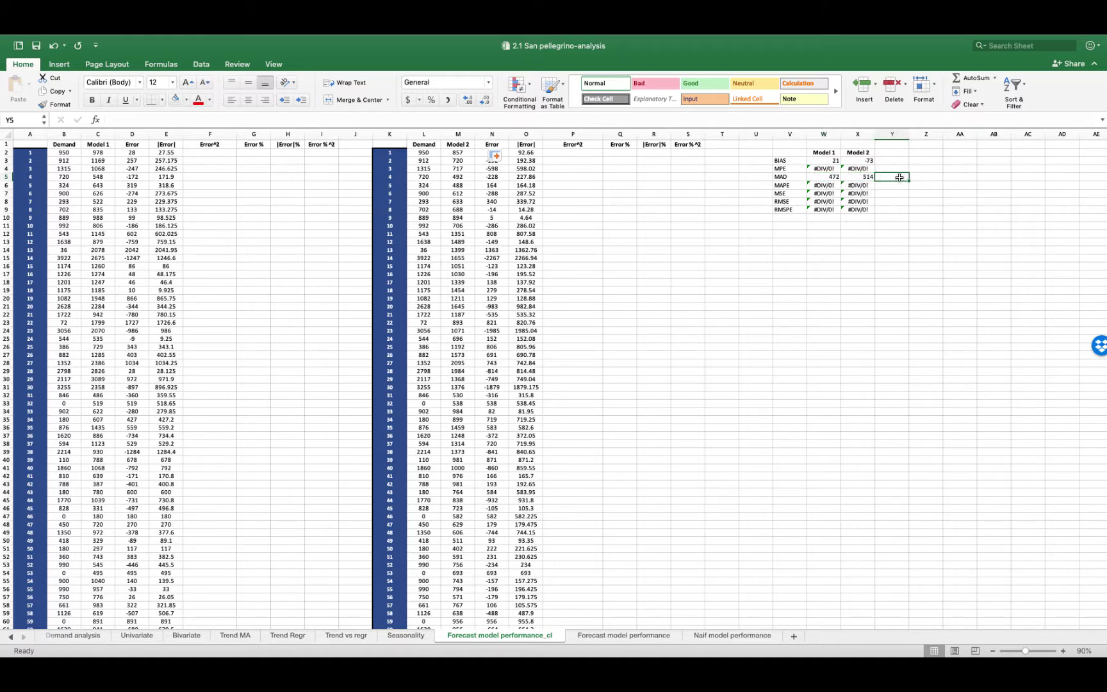
type("=472/")
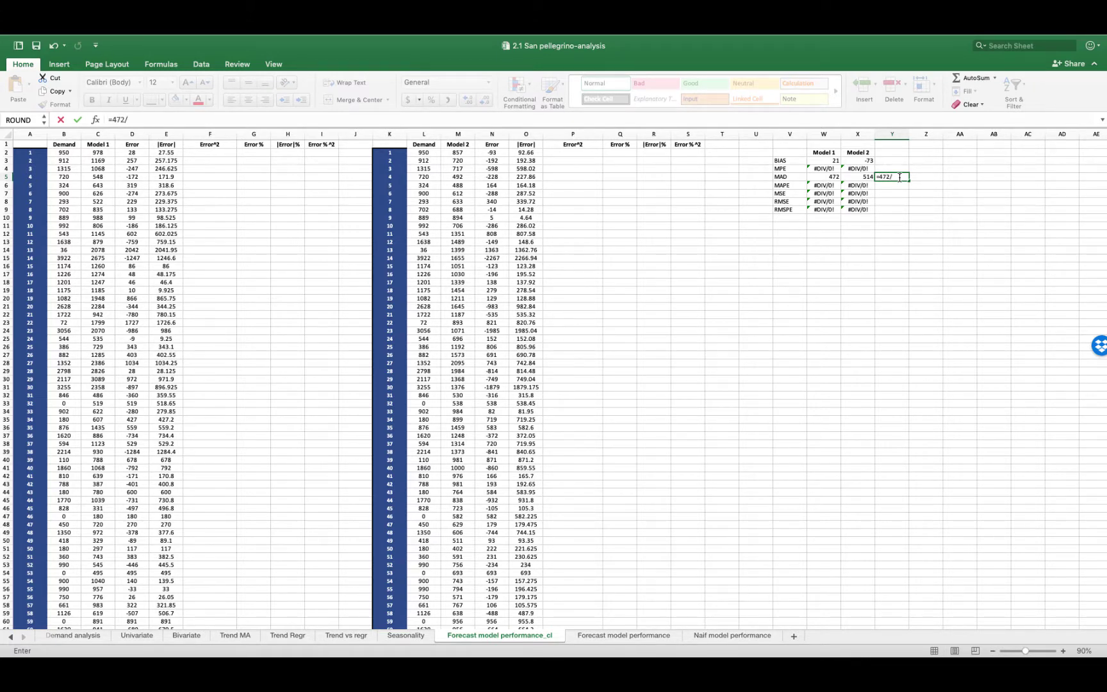
type("1079")
key("Return")
left_click(920, 175)
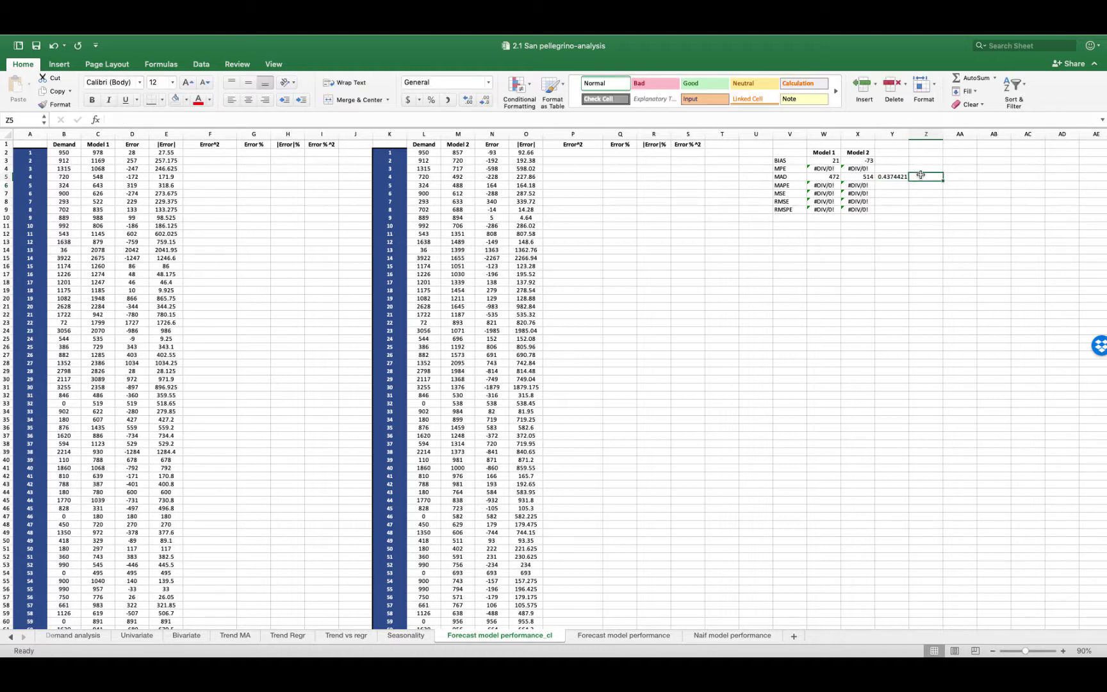
type("=514/")
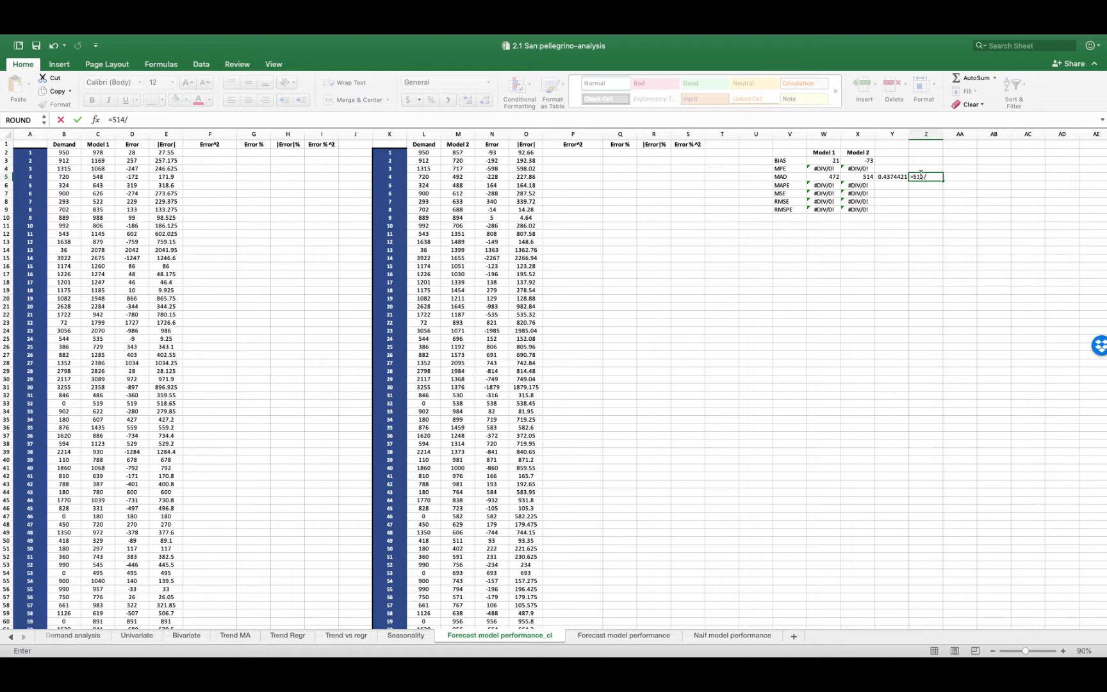
type("1079")
key("Return")
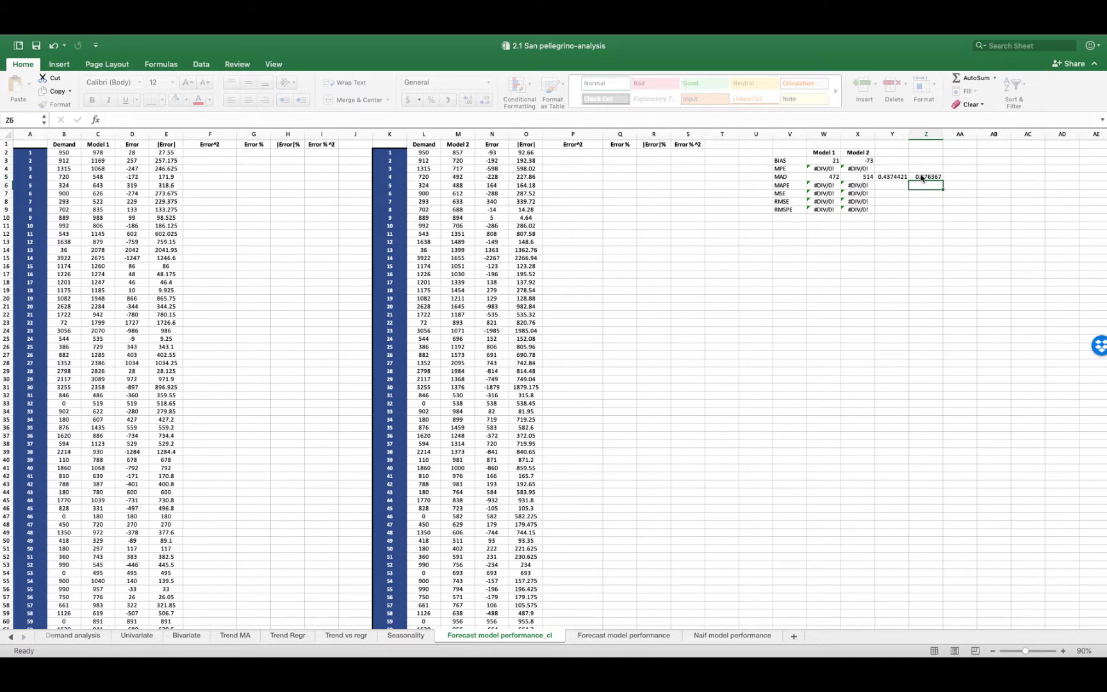
Format the relative MAD values in Y5:Z5 as percentages and check Model 1's MAD formula in W5
left_click_drag(898, 178, 924, 177)
left_click(419, 101)
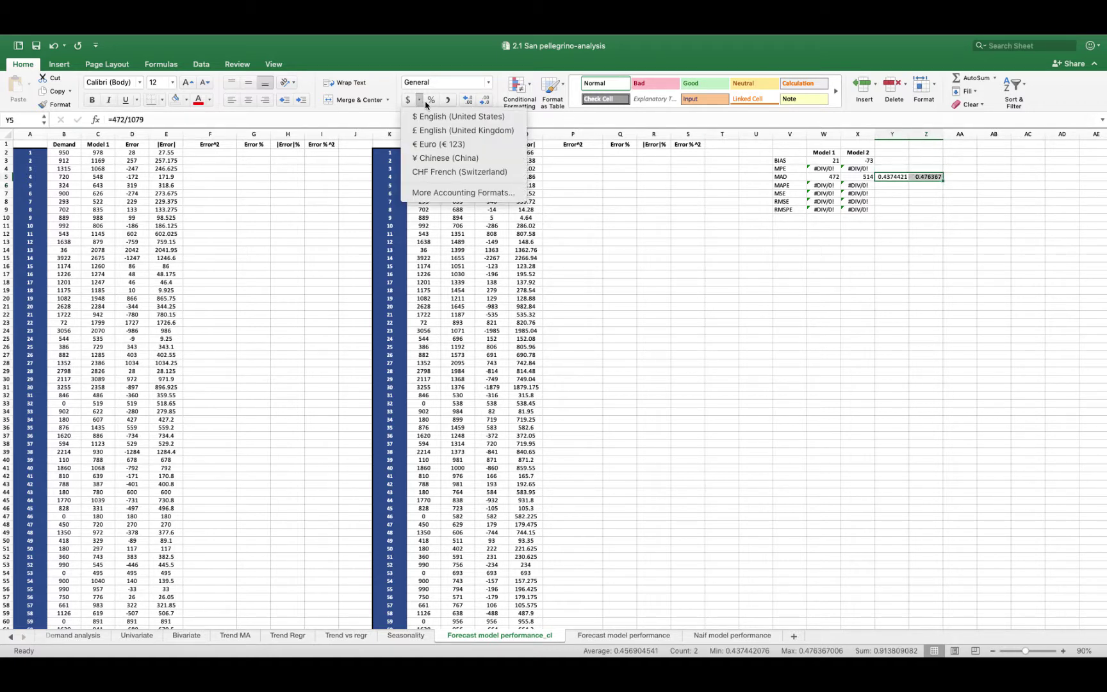
left_click(432, 100)
left_click(431, 100)
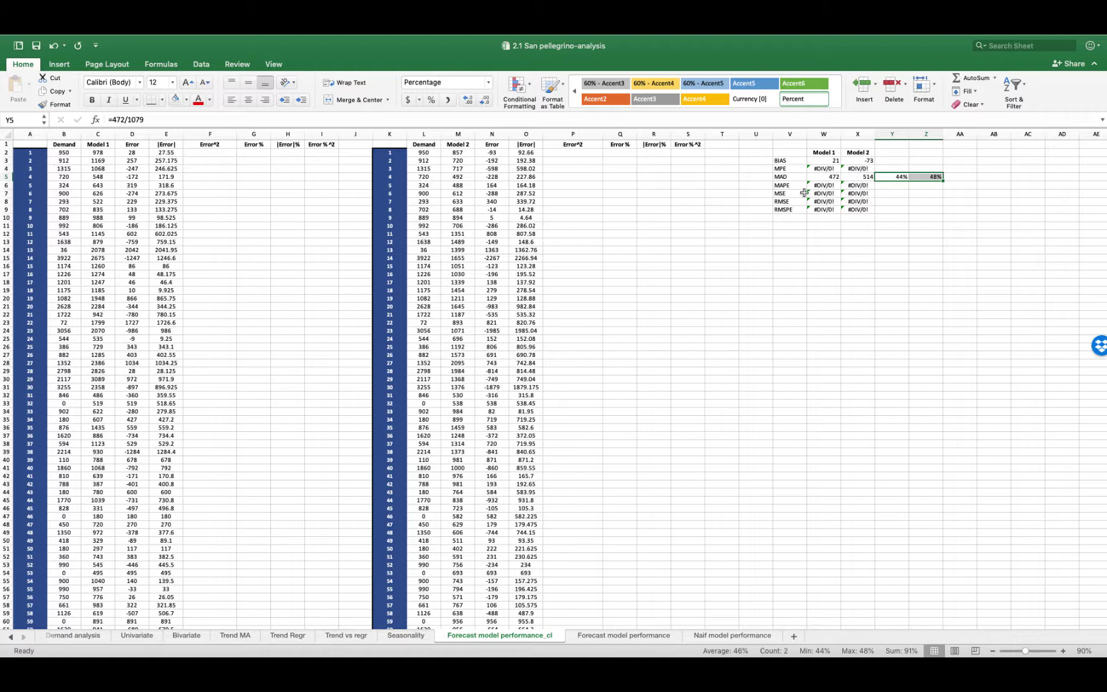
left_click(821, 177)
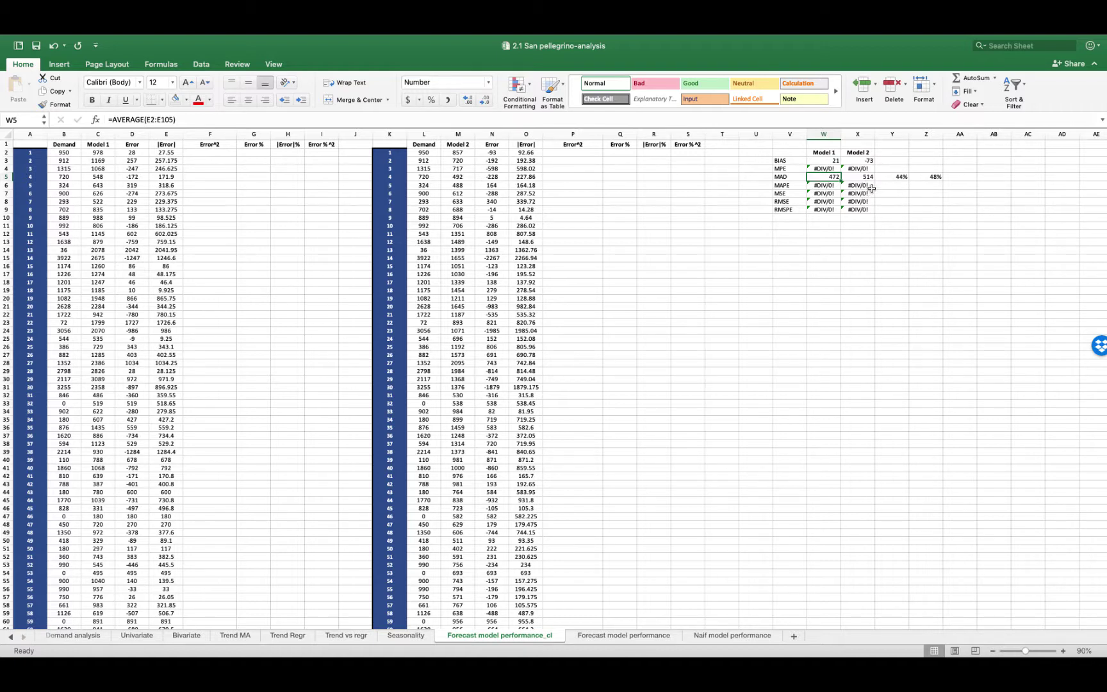
Calculate Model 1's squared error in F2 with =D2^2 and fill the formula down the Error^2 column to row 105
left_click(216, 152)
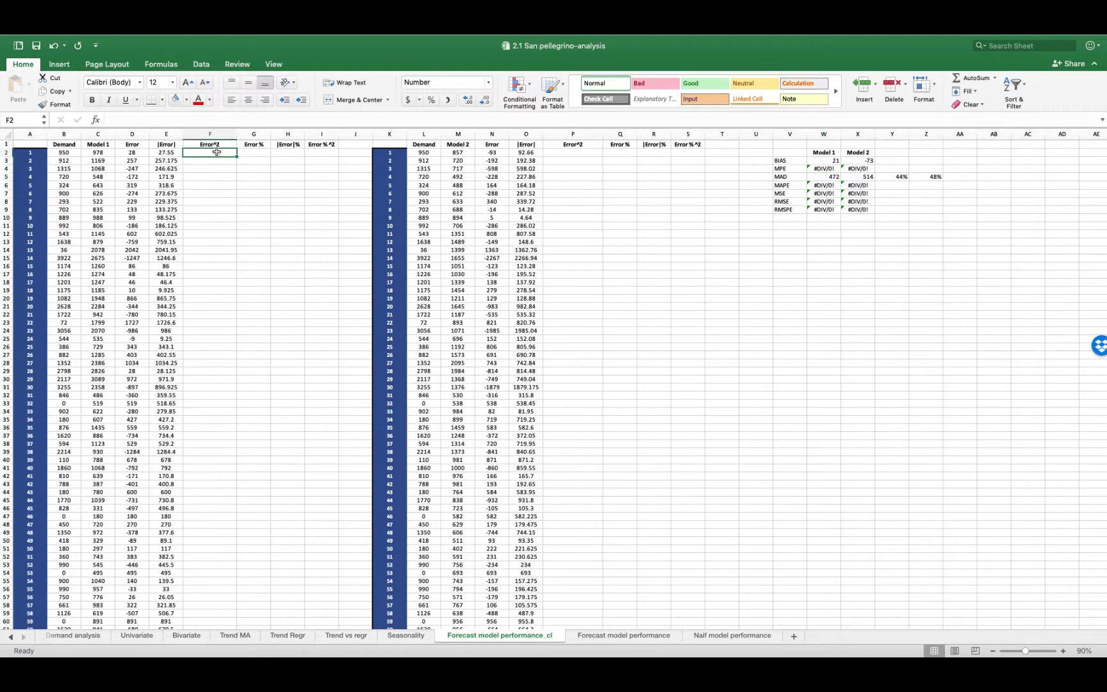
type("=")
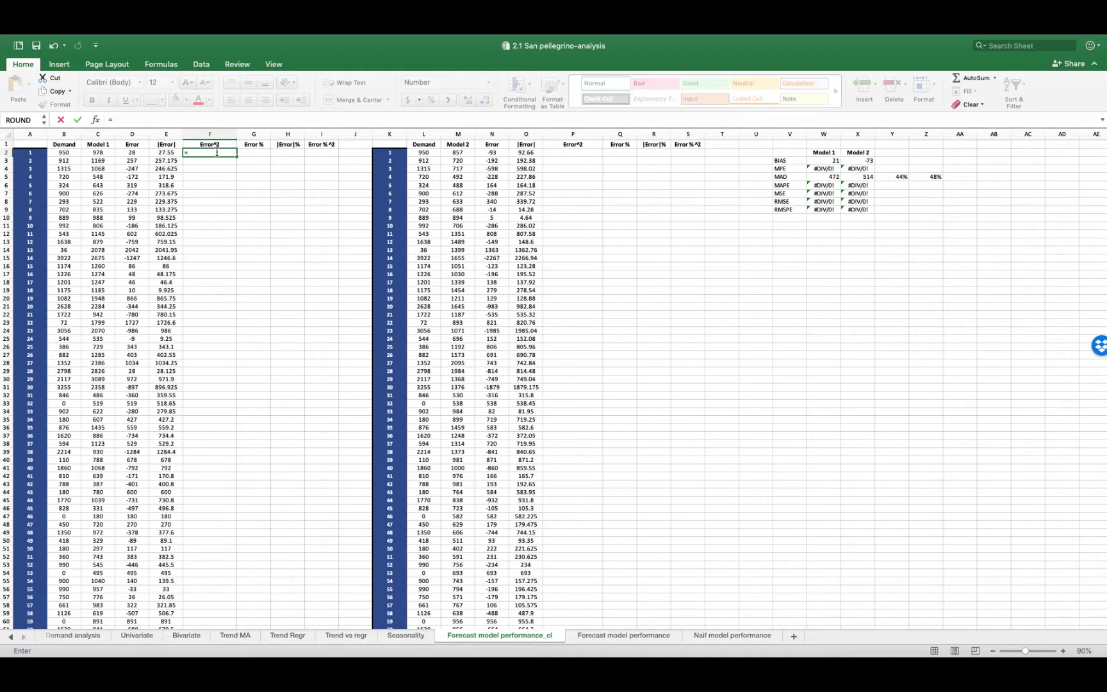
left_click(136, 152)
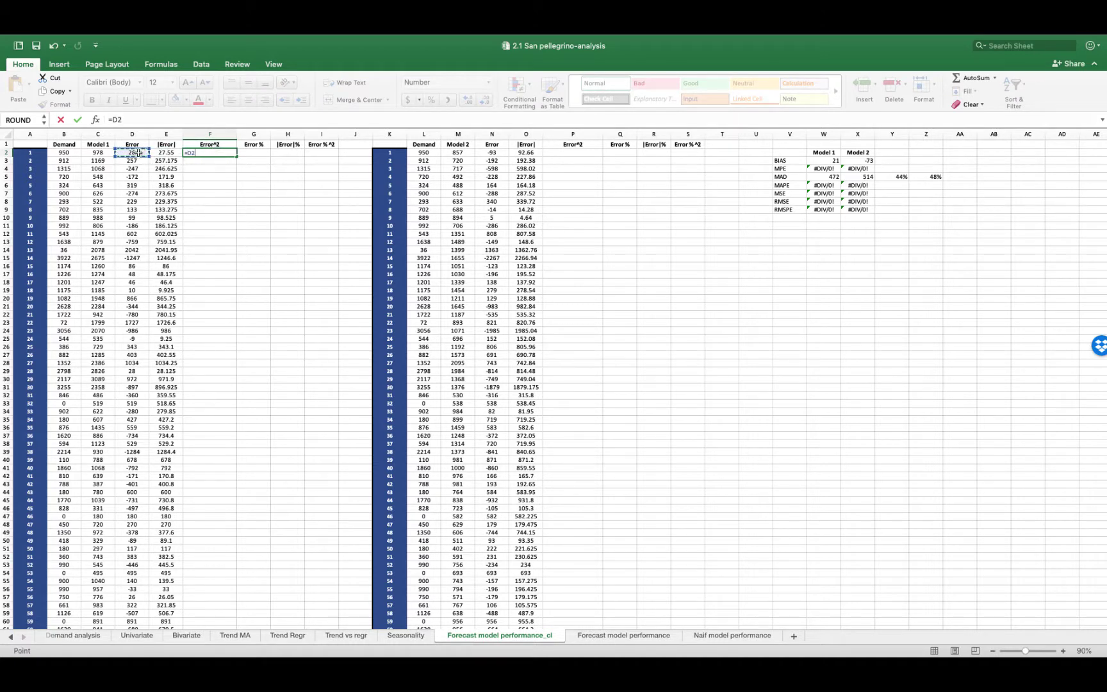
type("^2")
key("Return")
left_click(209, 150)
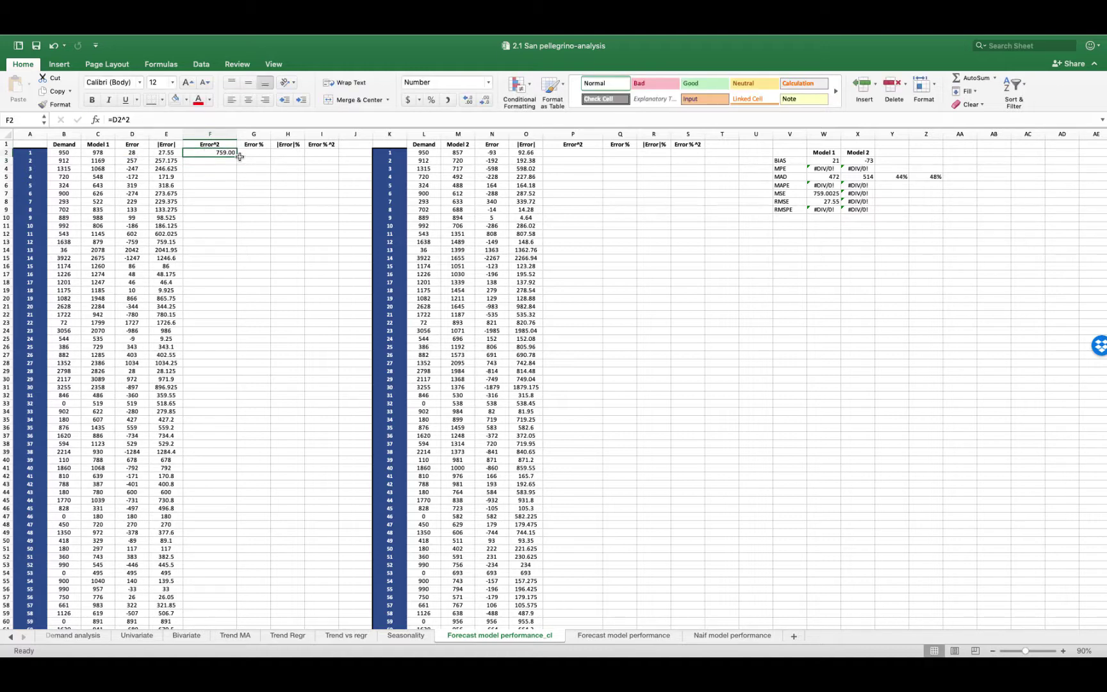
double_click(236, 156)
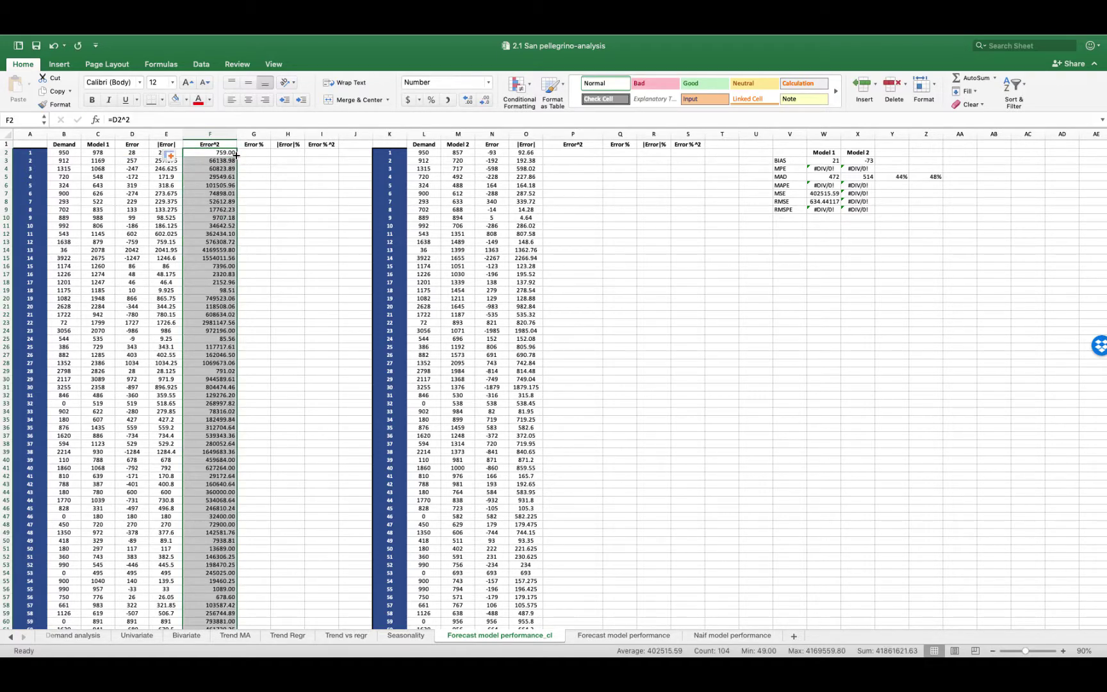
Calculate Model 2's squared error in P2 with =O2^2 and fill the formula down the Error^2 column to row 105
left_click(562, 152)
type("=")
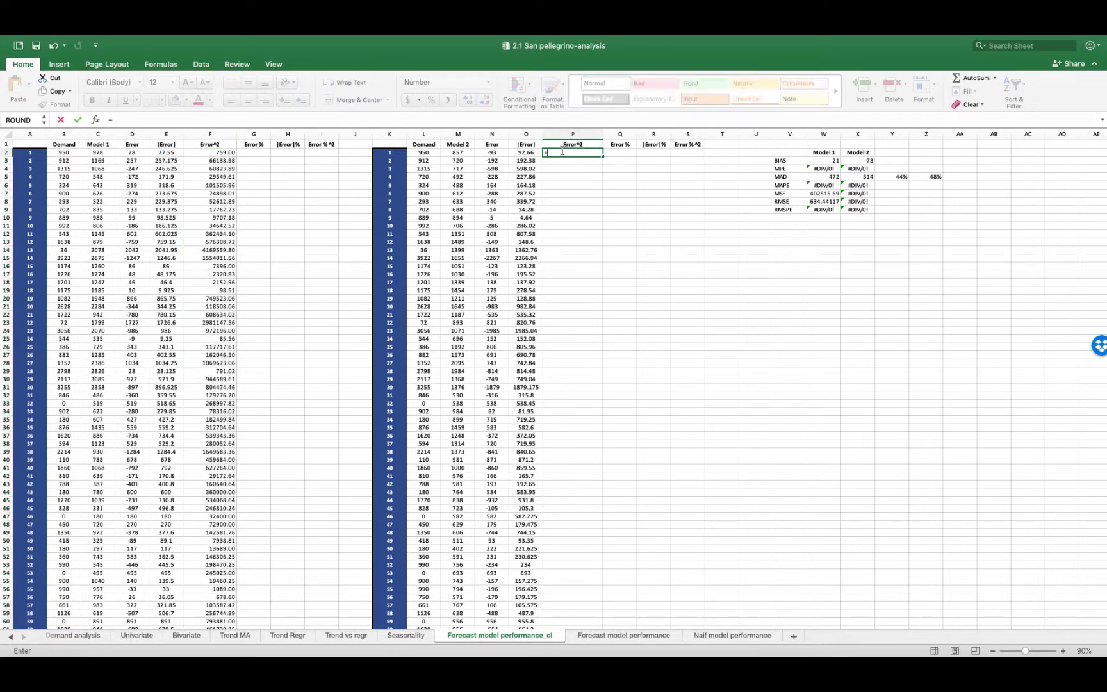
left_click(515, 153)
type("^")
key("Return")
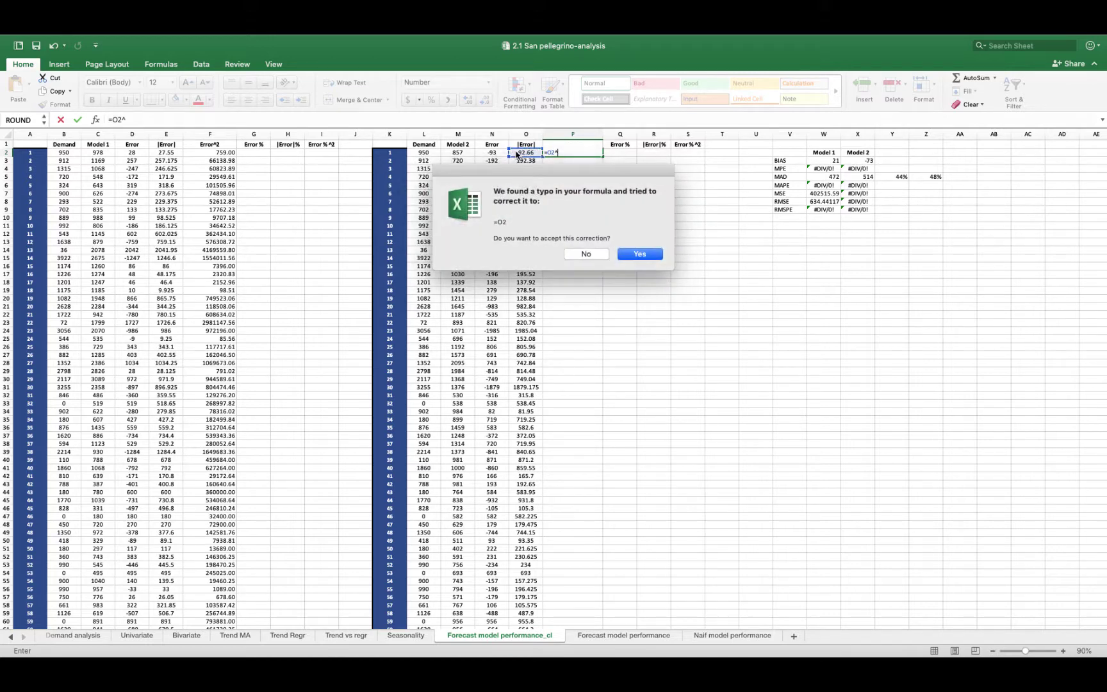
left_click(594, 254)
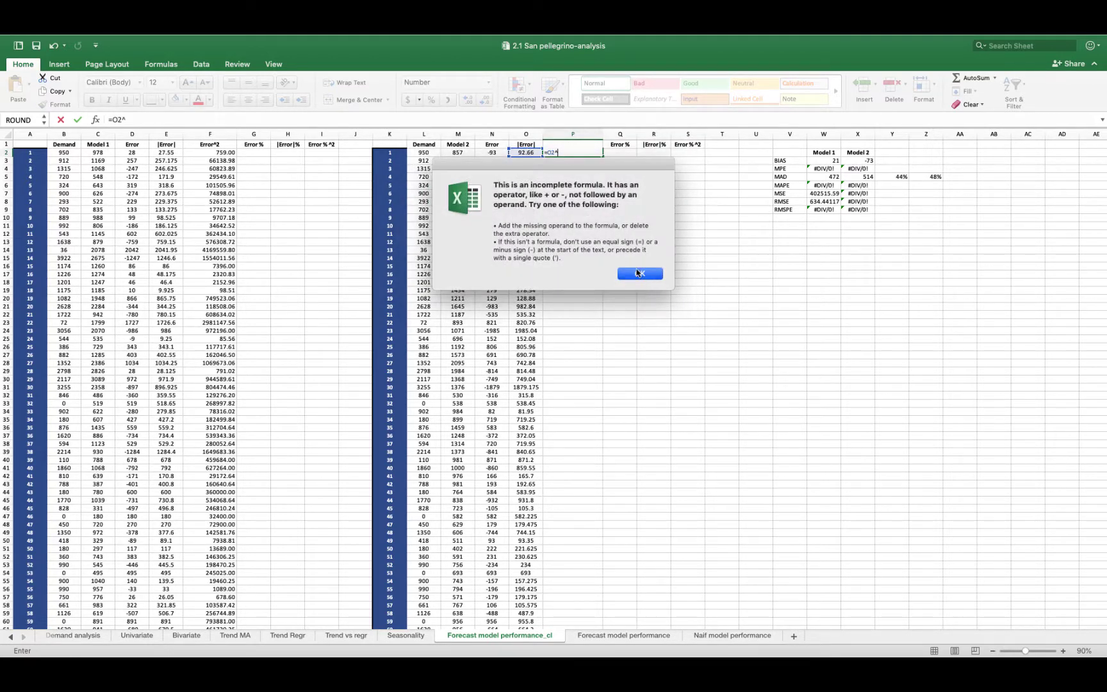
left_click(638, 274)
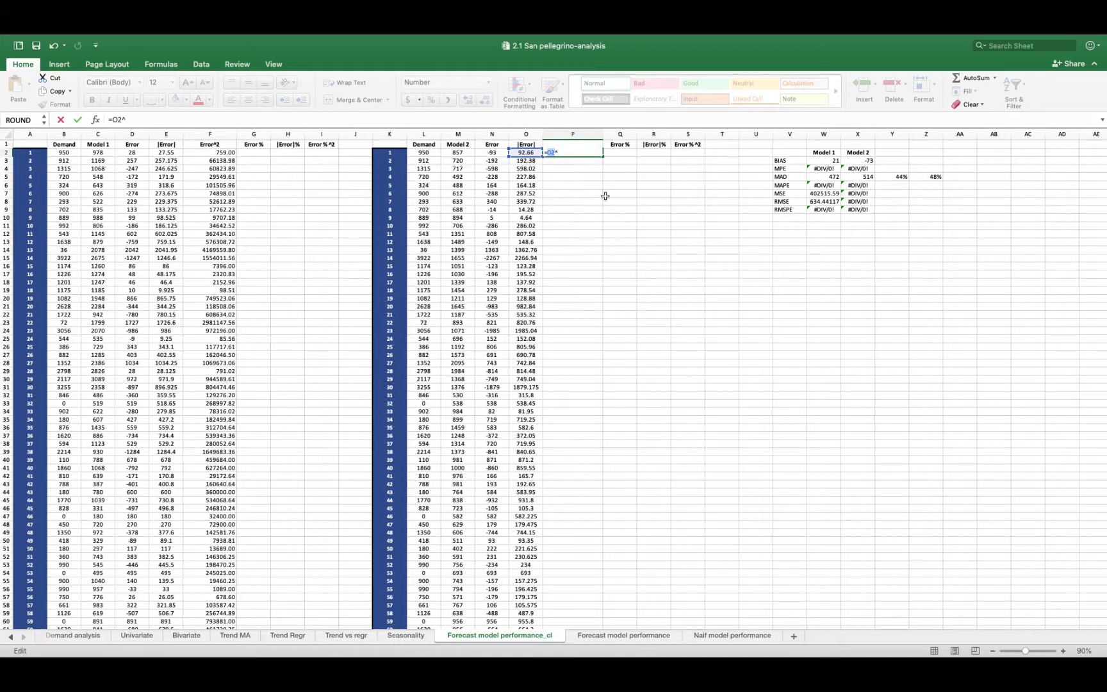
key("Return")
left_click(573, 152)
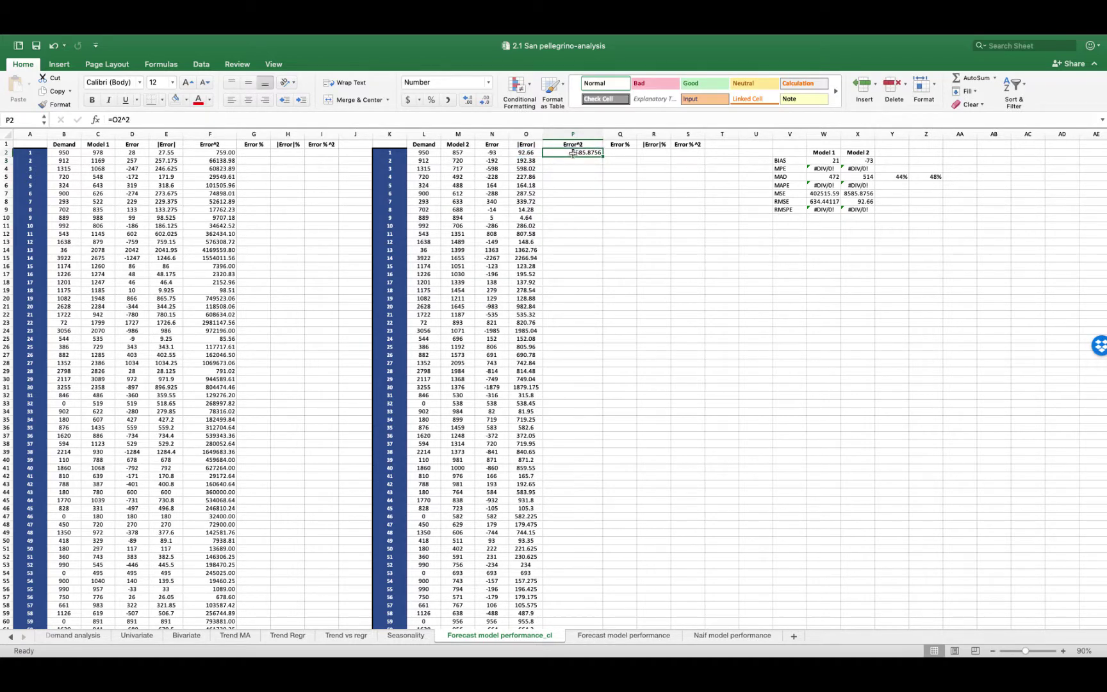
double_click(603, 156)
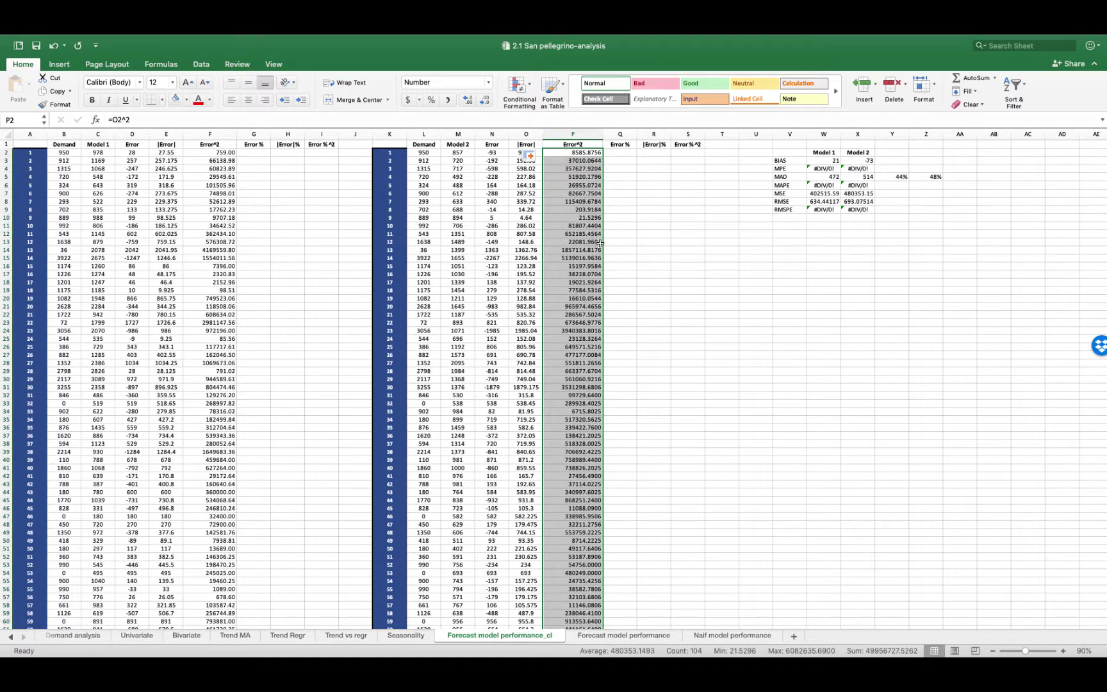
Compare the MSE and RMSE values and formulas of both models in W7:X8
left_click(858, 201)
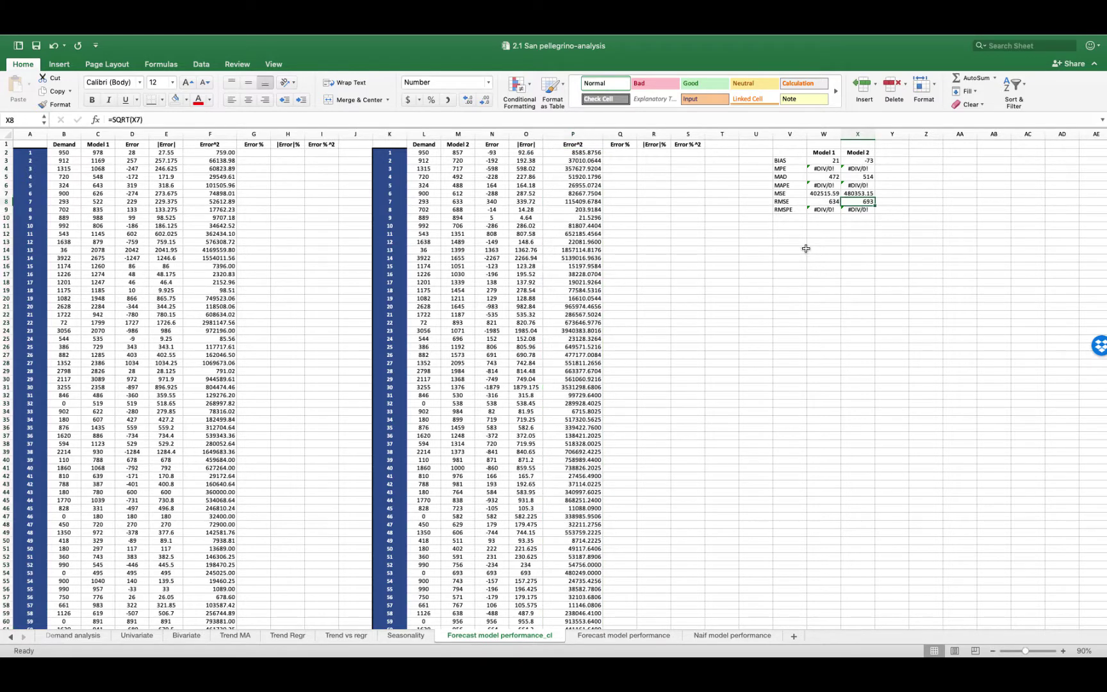
left_click(821, 193)
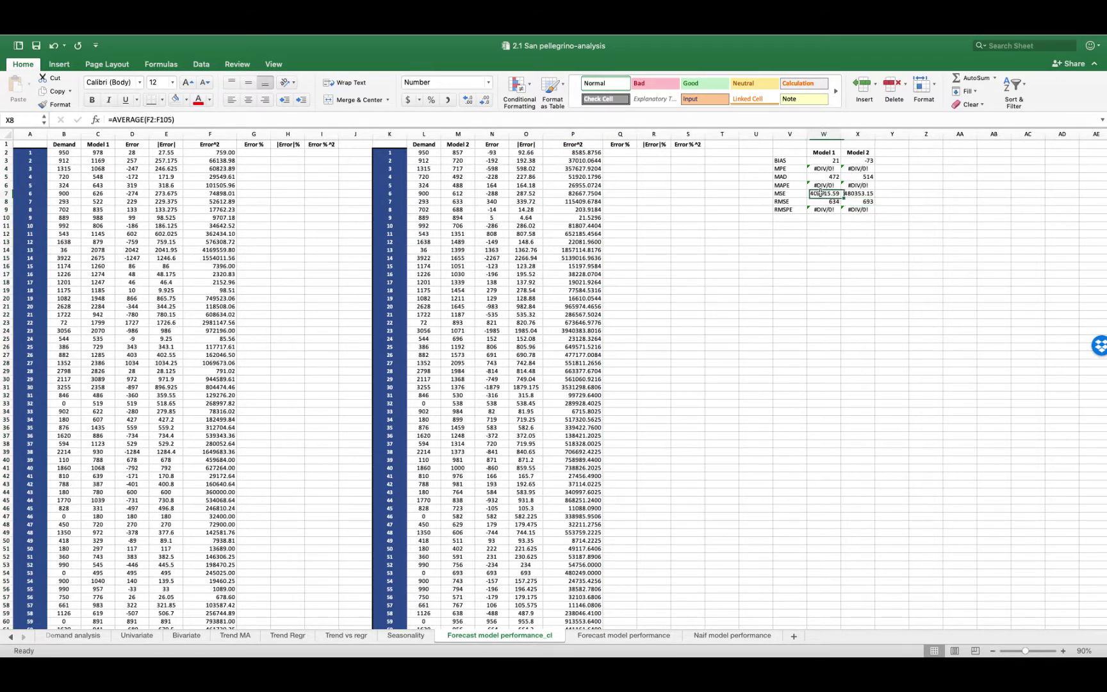
left_click(854, 191)
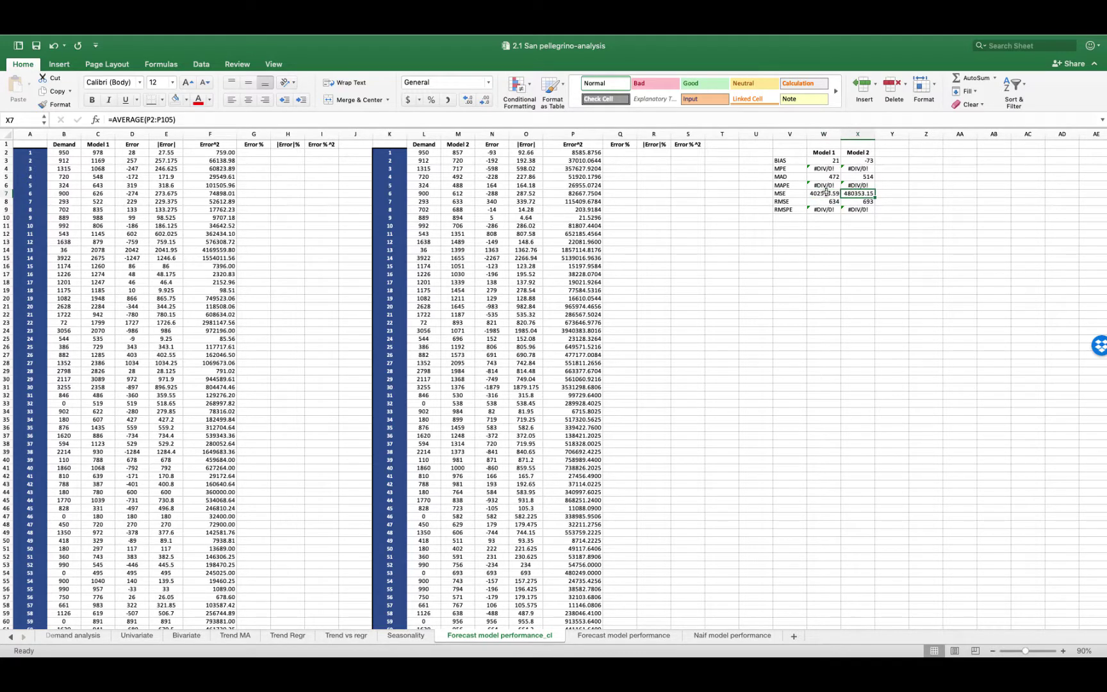
left_click(825, 192)
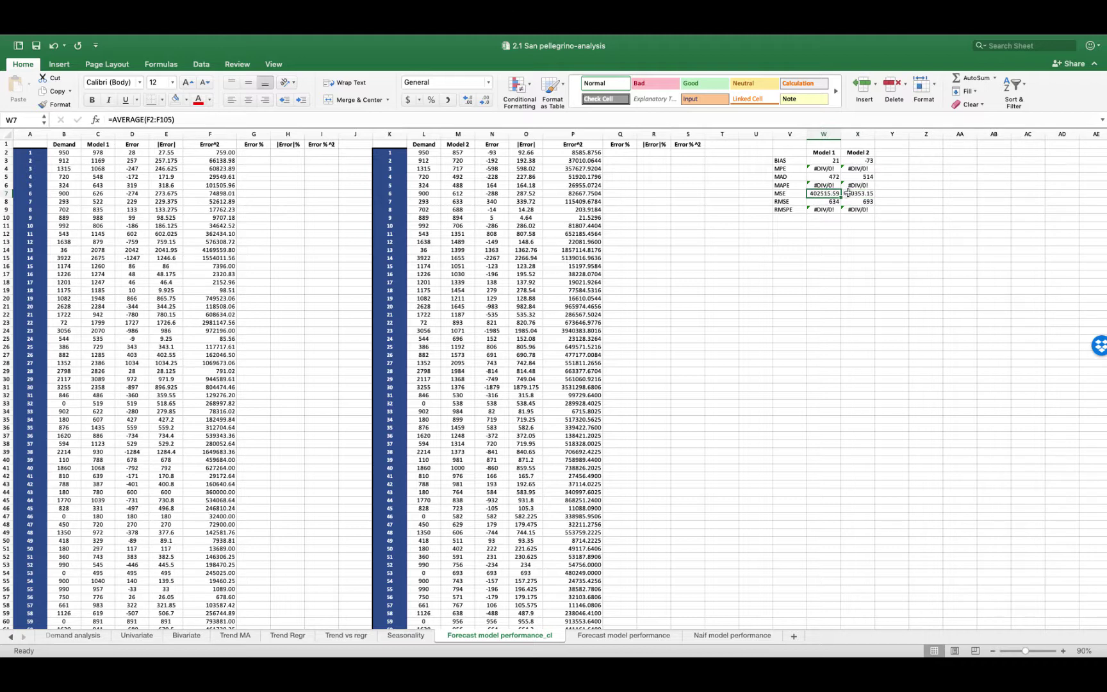
left_click(844, 193)
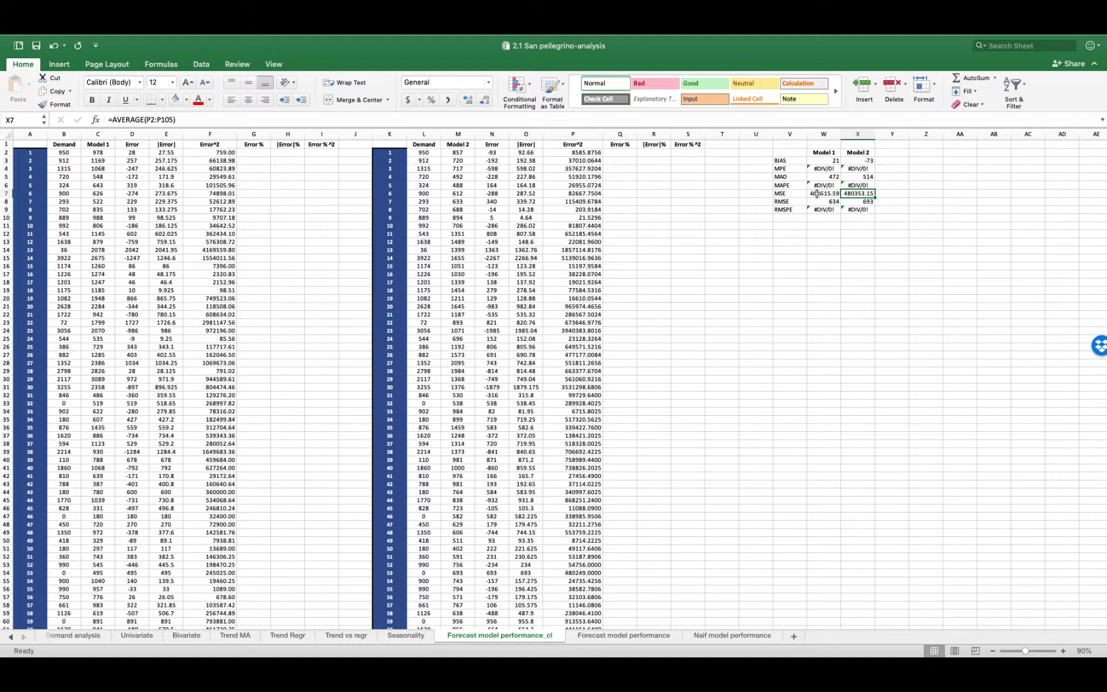
left_click(817, 193)
left_click(849, 193)
left_click(822, 203)
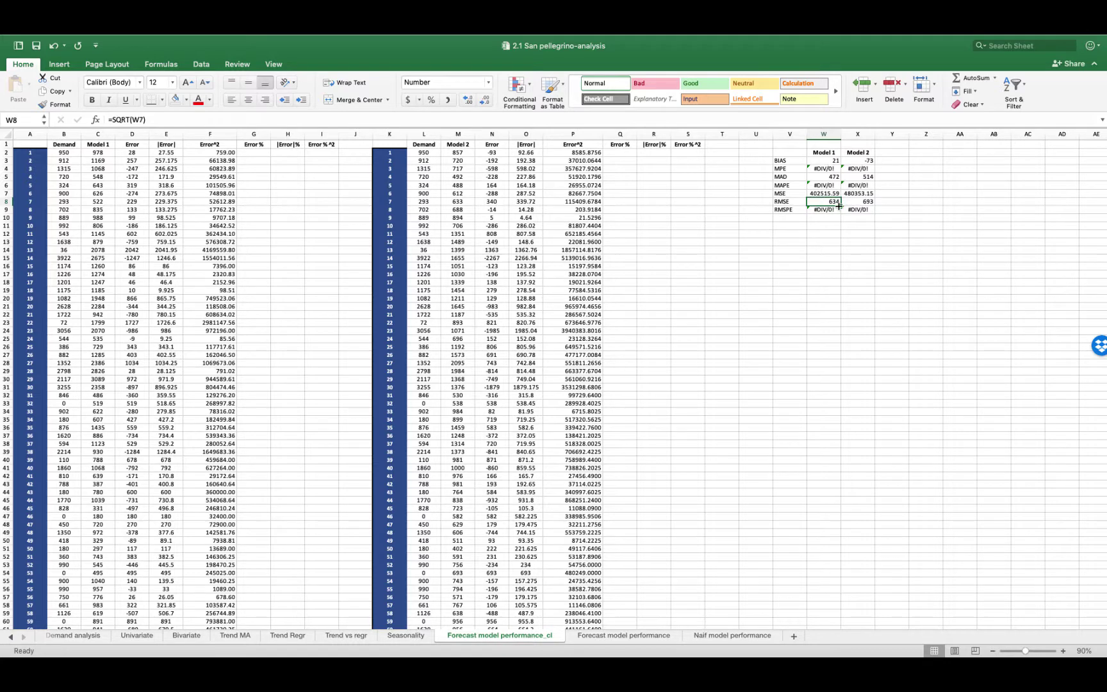
Calculate relative RMSE with =634/1079 in Y8 and =693/1079 in Z8, and format both cells as percentages
left_click(881, 201)
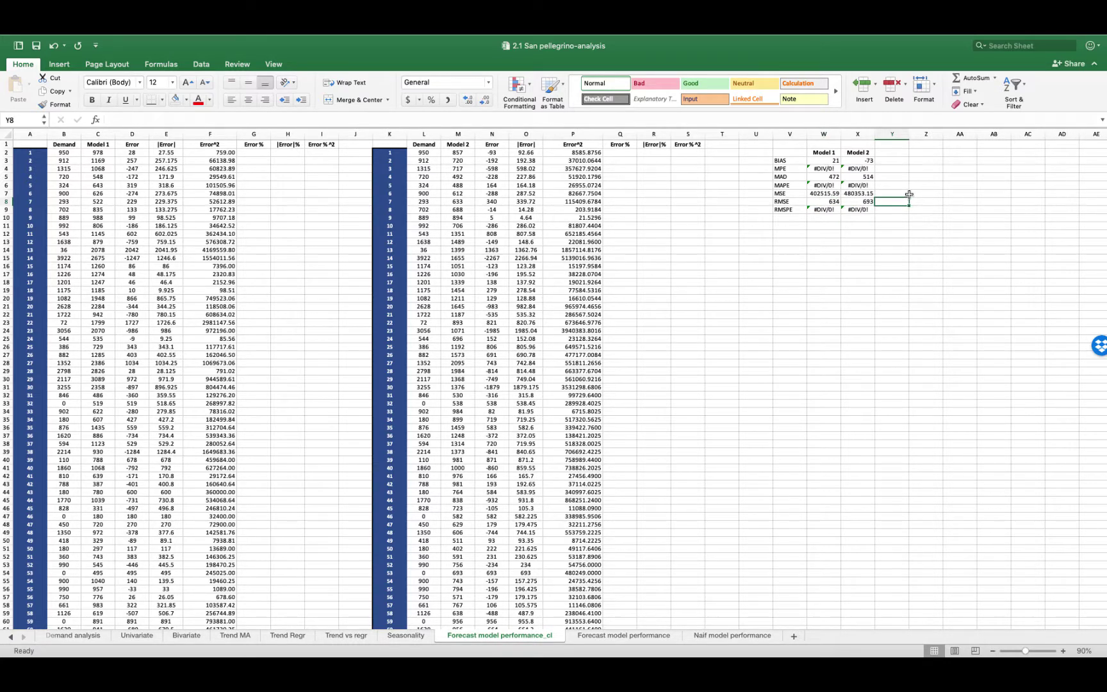
type("=634/1079")
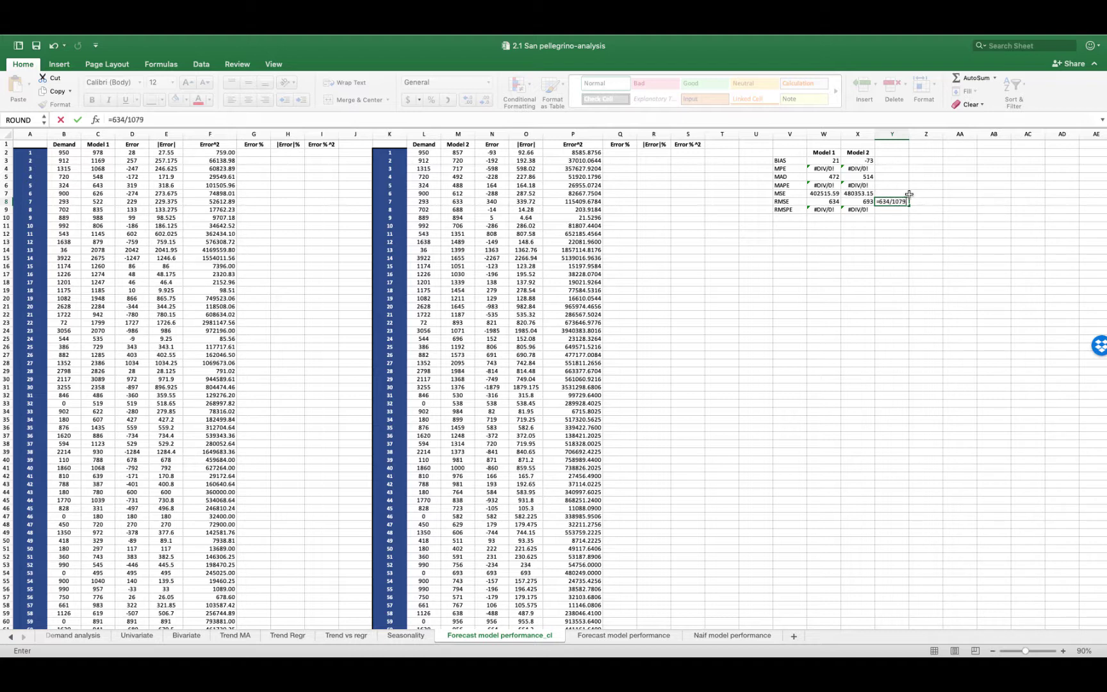
key("Tab")
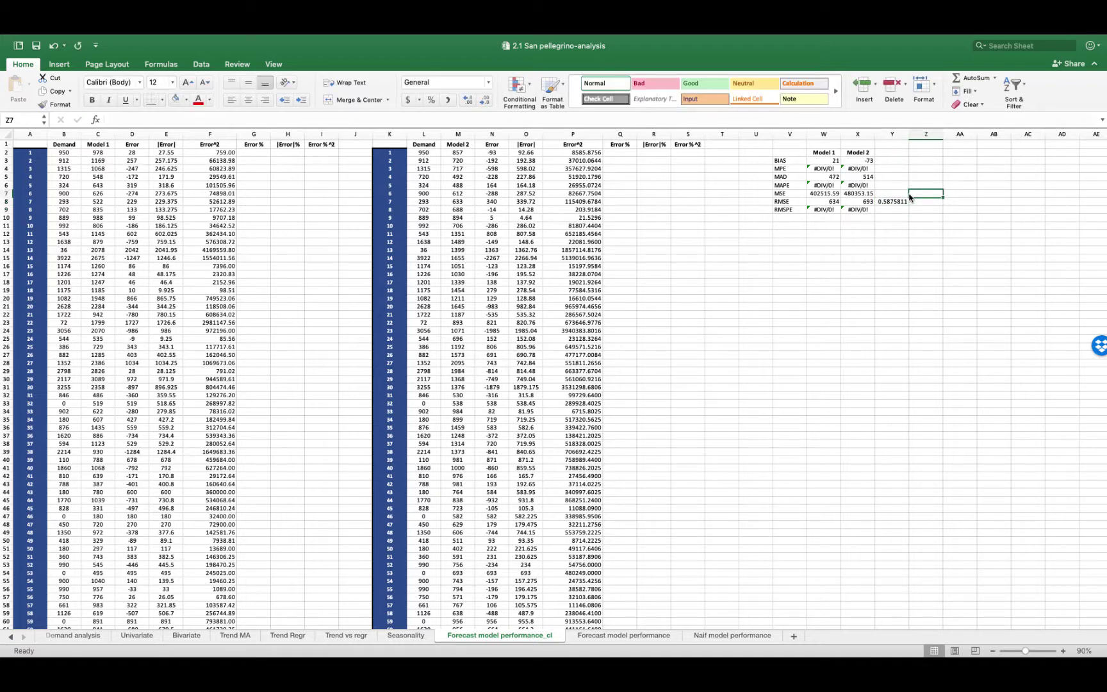
type("=")
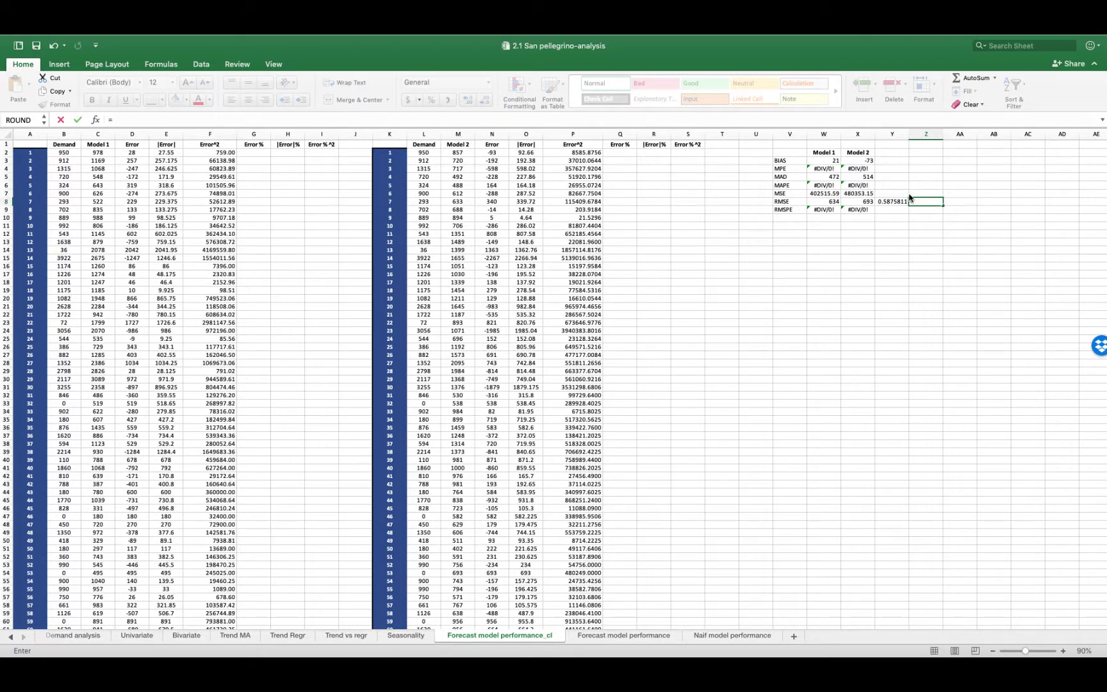
type("693/1079")
key("Return")
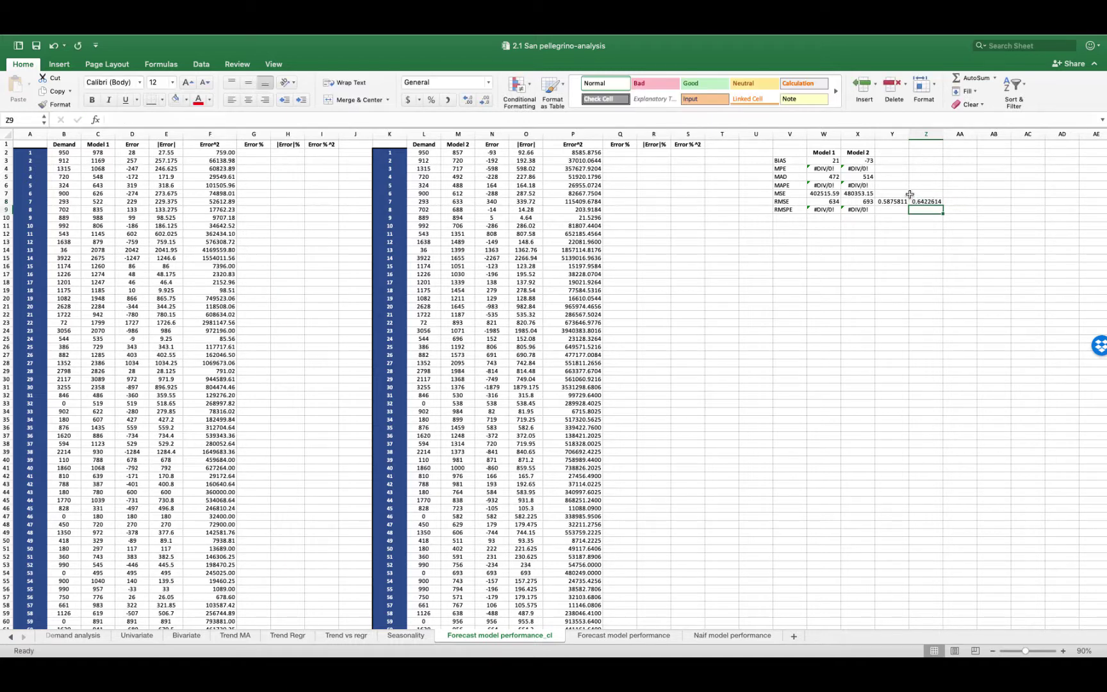
left_click_drag(899, 200, 923, 203)
left_click(432, 100)
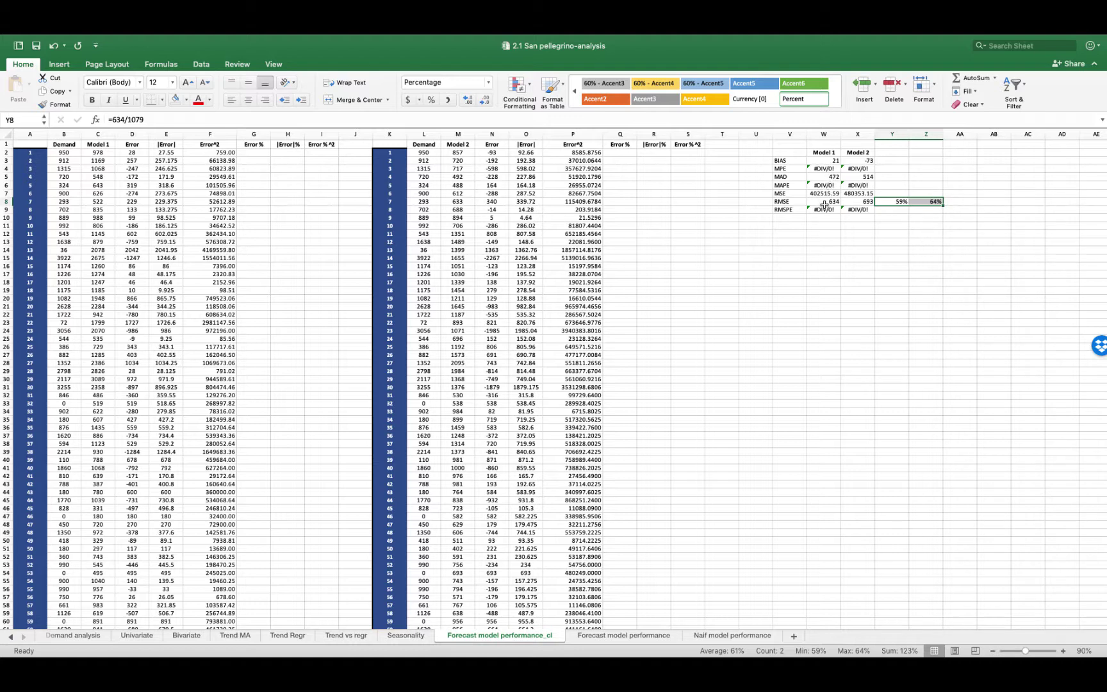
Clear the two relative RMSE percentages from Y8 and Z8
left_click(896, 202)
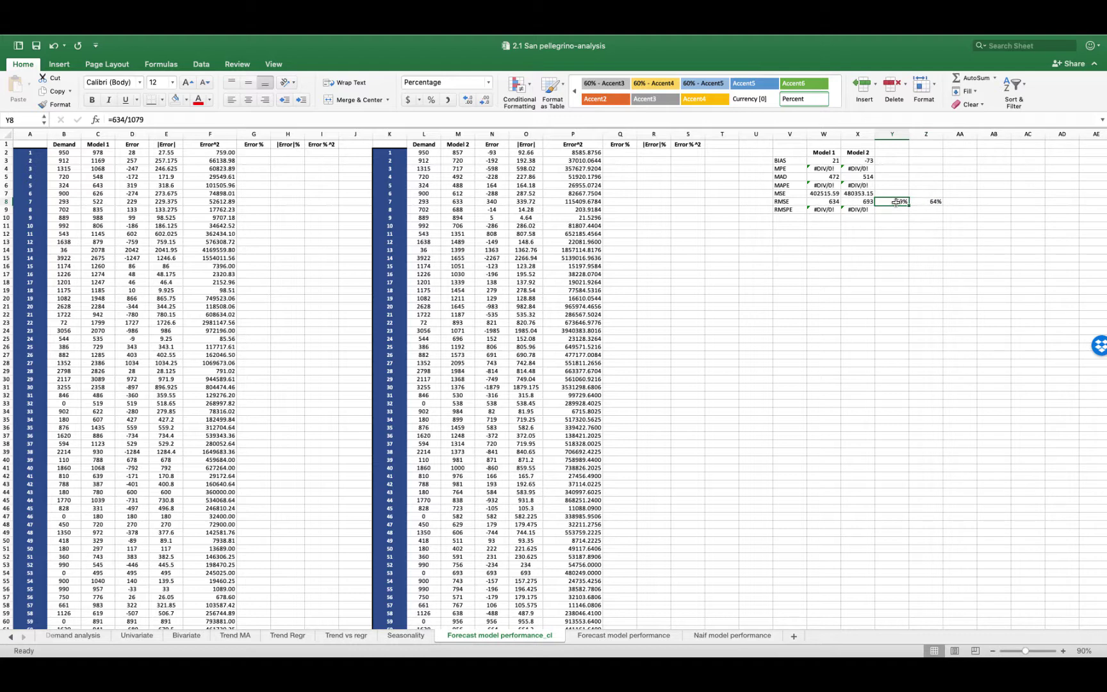
key("Delete")
key("Right")
key("Delete")
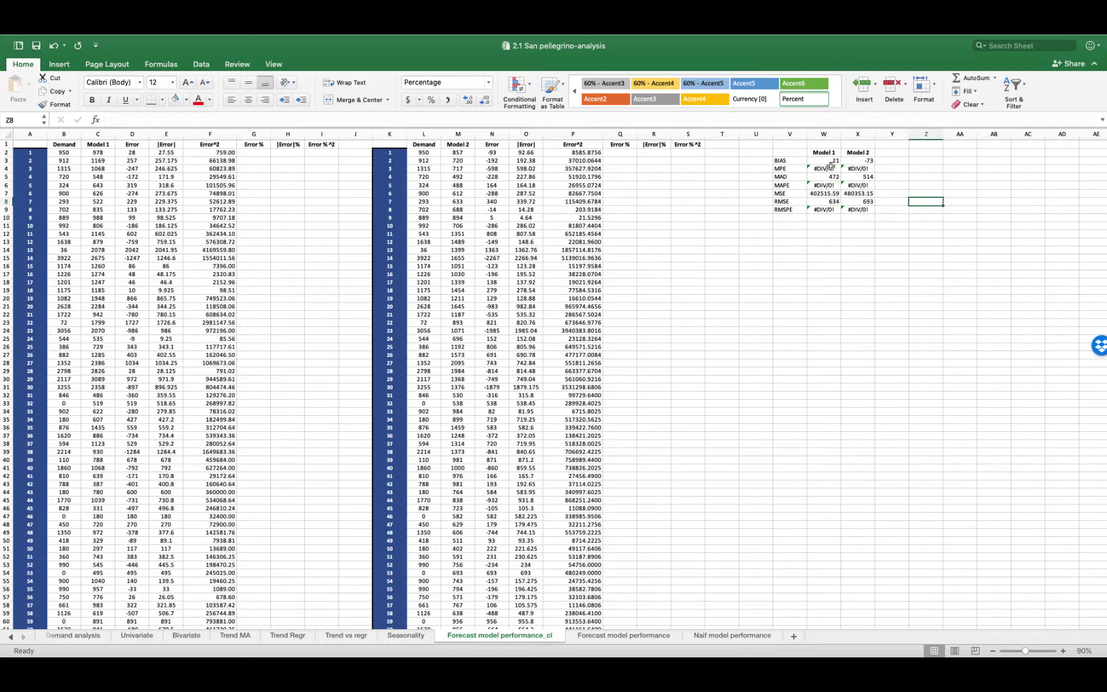
left_click(324, 154)
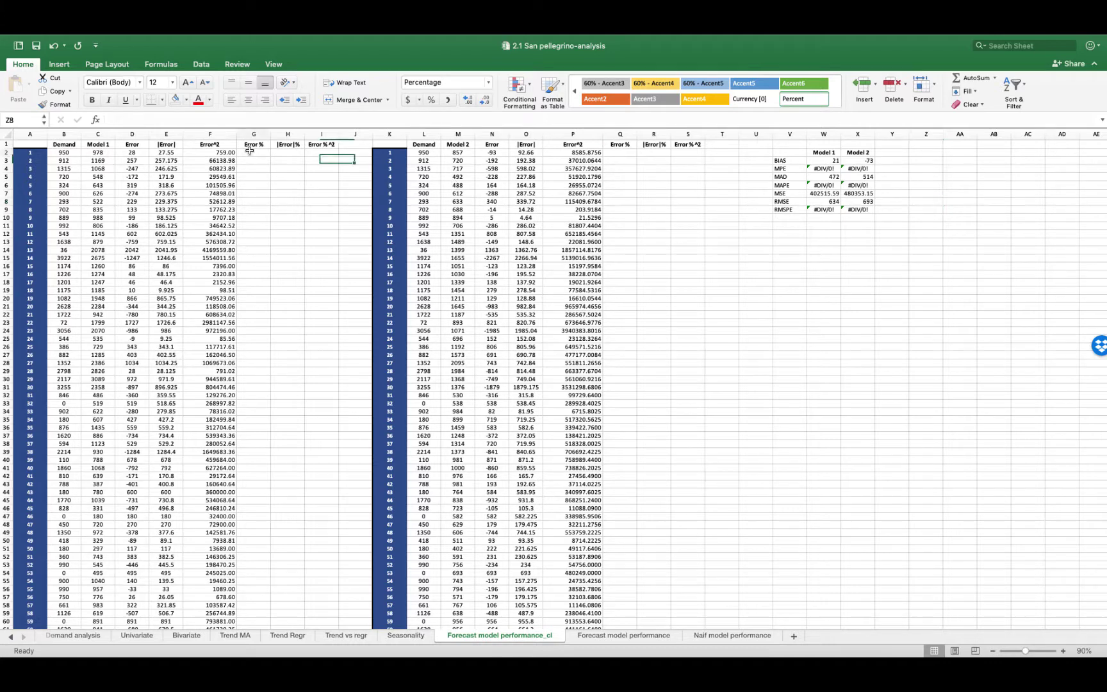
Calculate Model 1's percentage error in G2 with =(C2-B2)/B2 and fill the formula down the Error % column to row 105
left_click(249, 151)
type("=(")
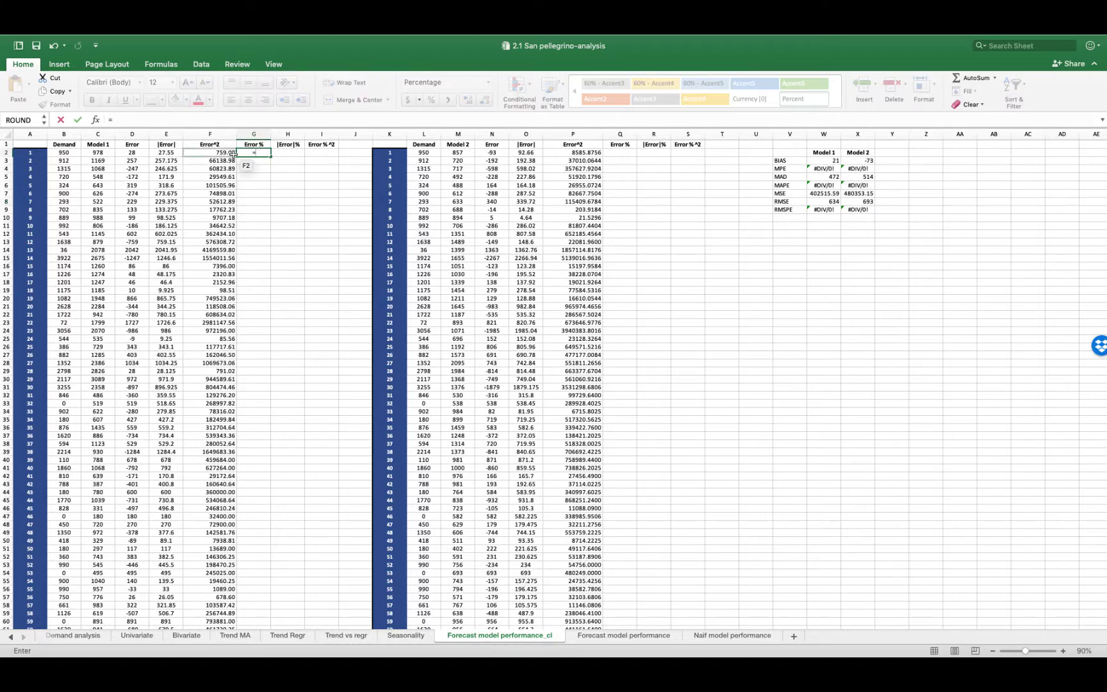
left_click(102, 152)
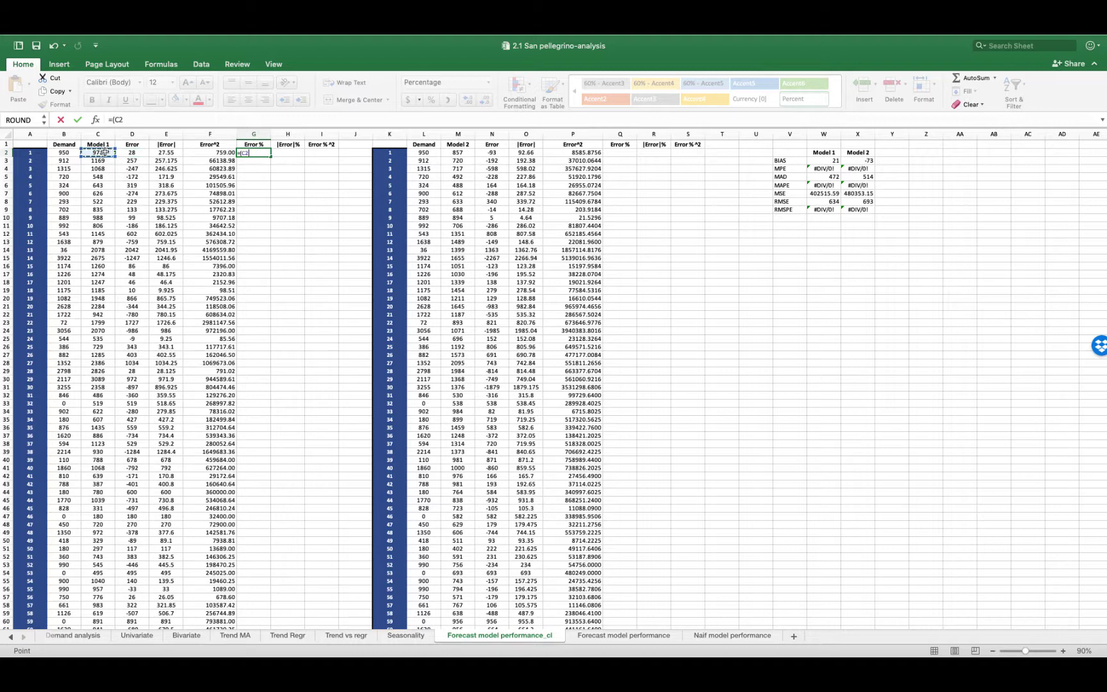
type("-")
left_click(64, 152)
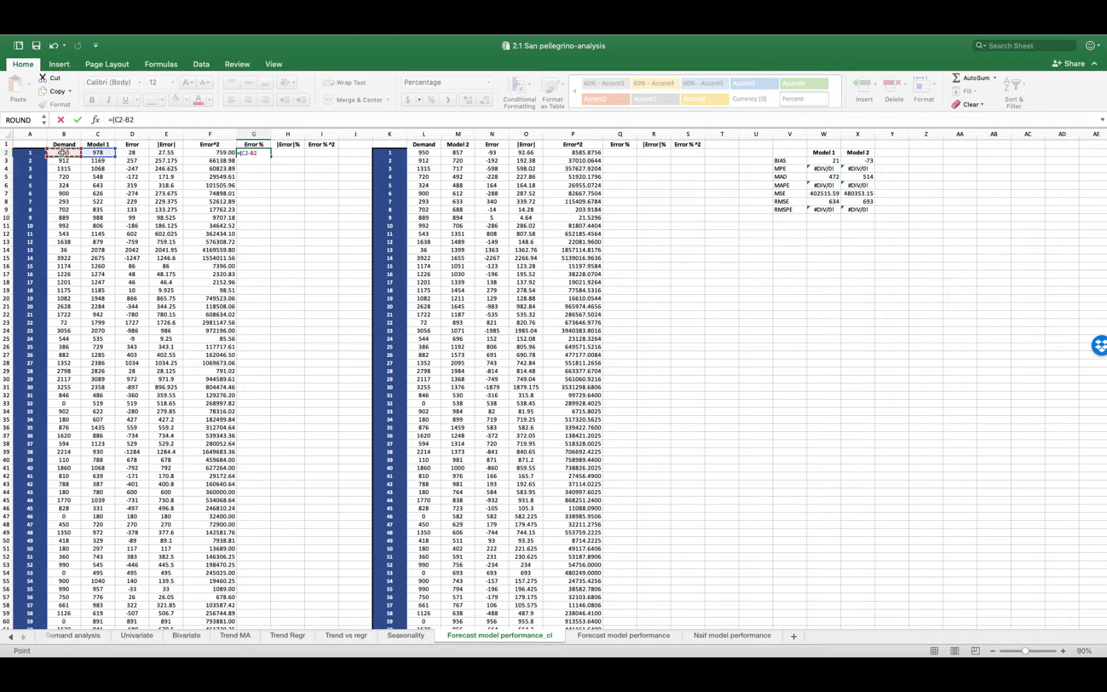
type(")")
key("BackSpace")
key("BackSpace")
left_click(64, 153)
key("Return")
left_click(260, 151)
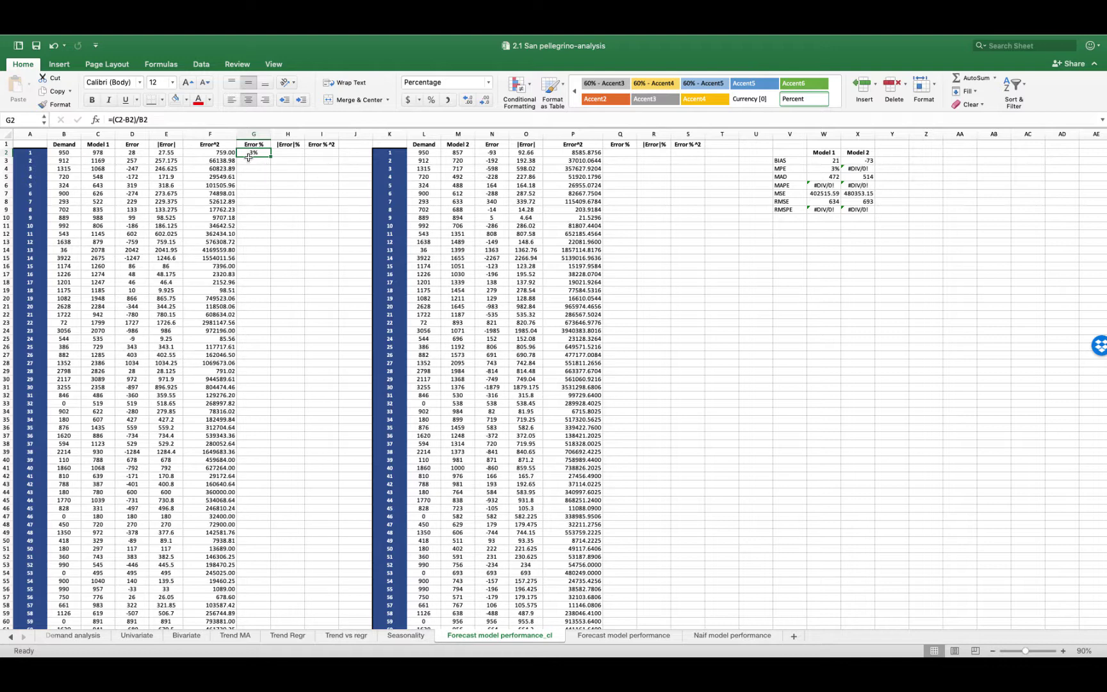
double_click(270, 157)
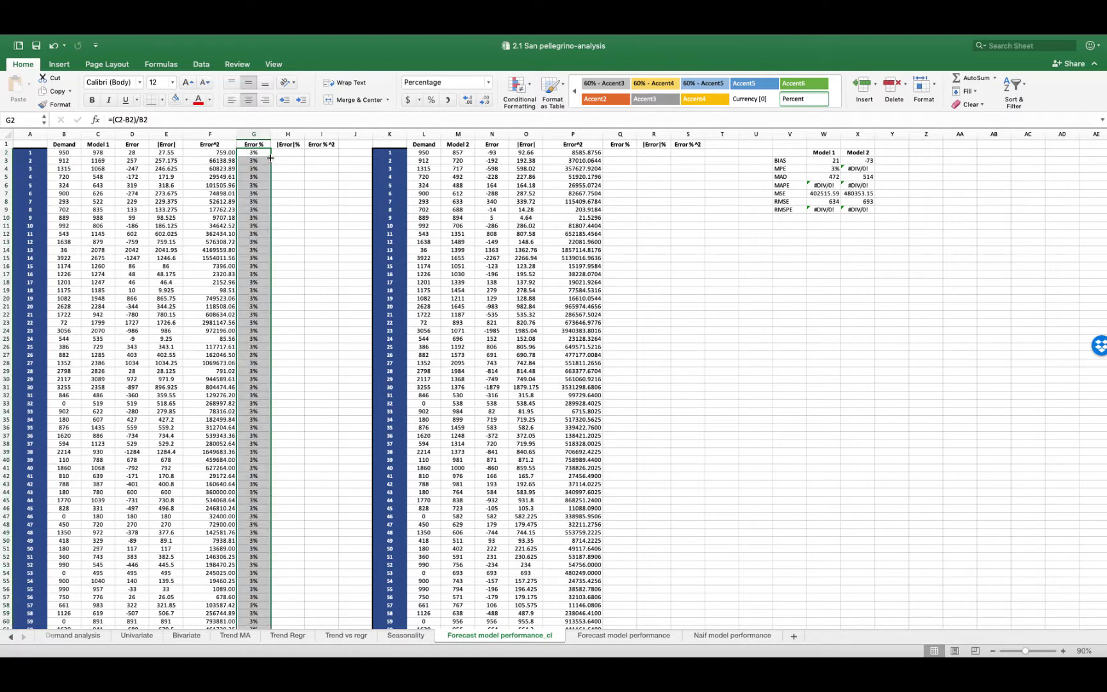
Clear the #DIV/0! cells of the zero-demand periods in Model 1's Error % column: G33, G47, G54, G60, G64 and G77
scroll(261, 452, "down", 1)
scroll(261, 452, "down", 3)
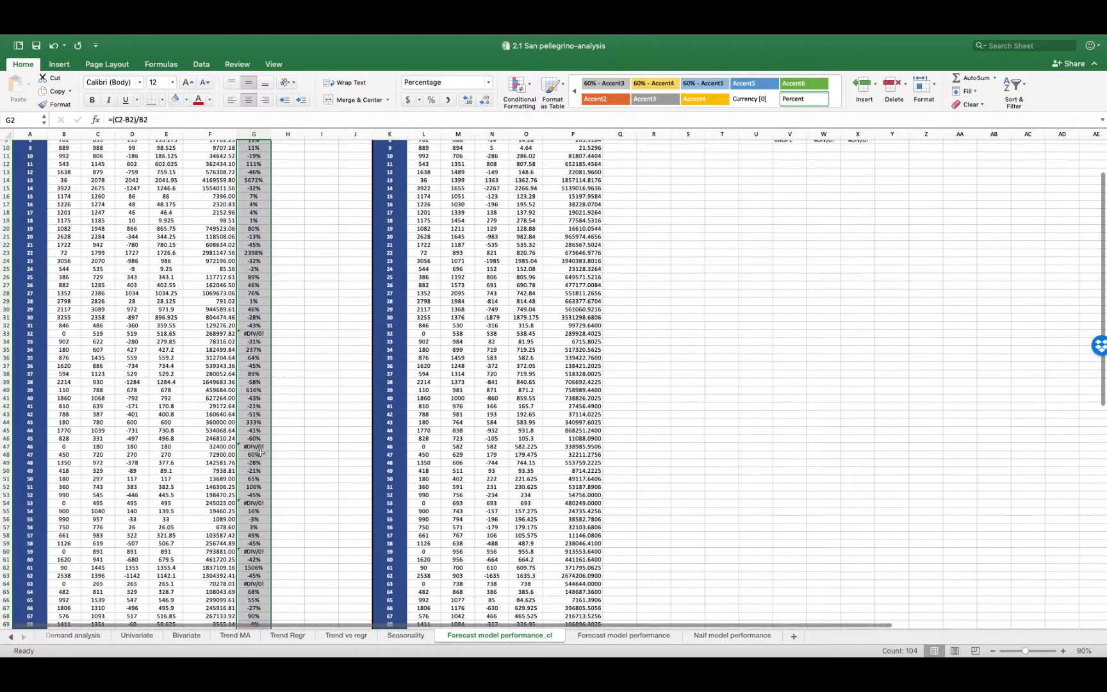
left_click(258, 334)
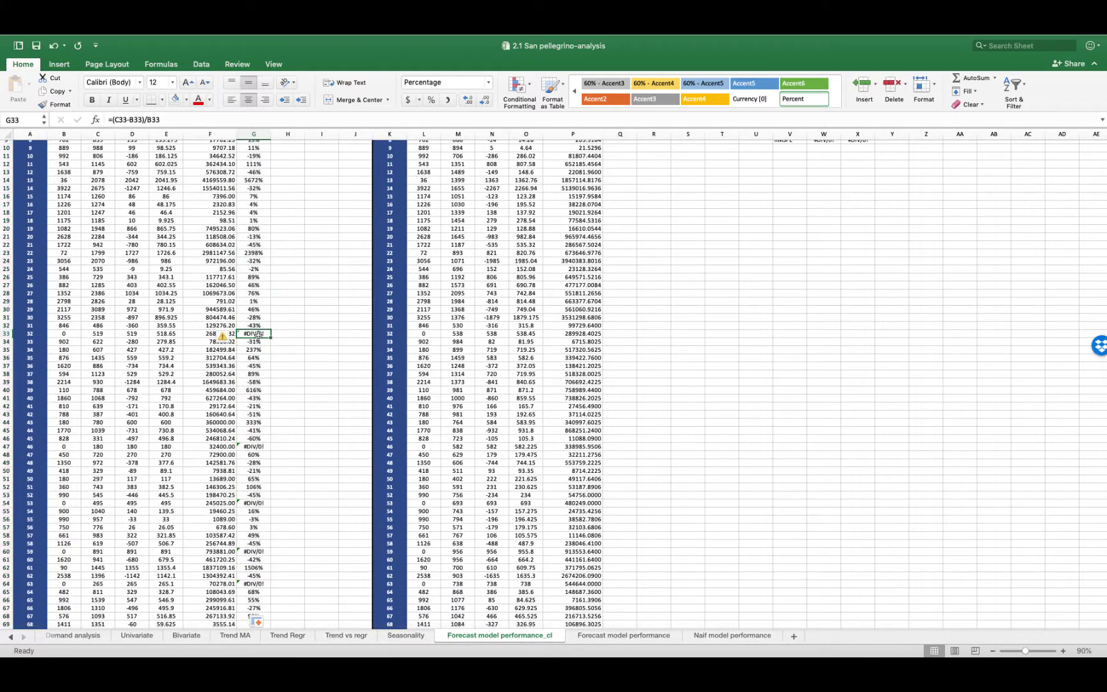
key("Delete")
key("Down")
key("Down")
key("Down")
key("Down")
key("Down")
key("Down")
key("Down")
key("Down")
key("Down")
key("Down")
key("Down")
key("Down")
key("Down")
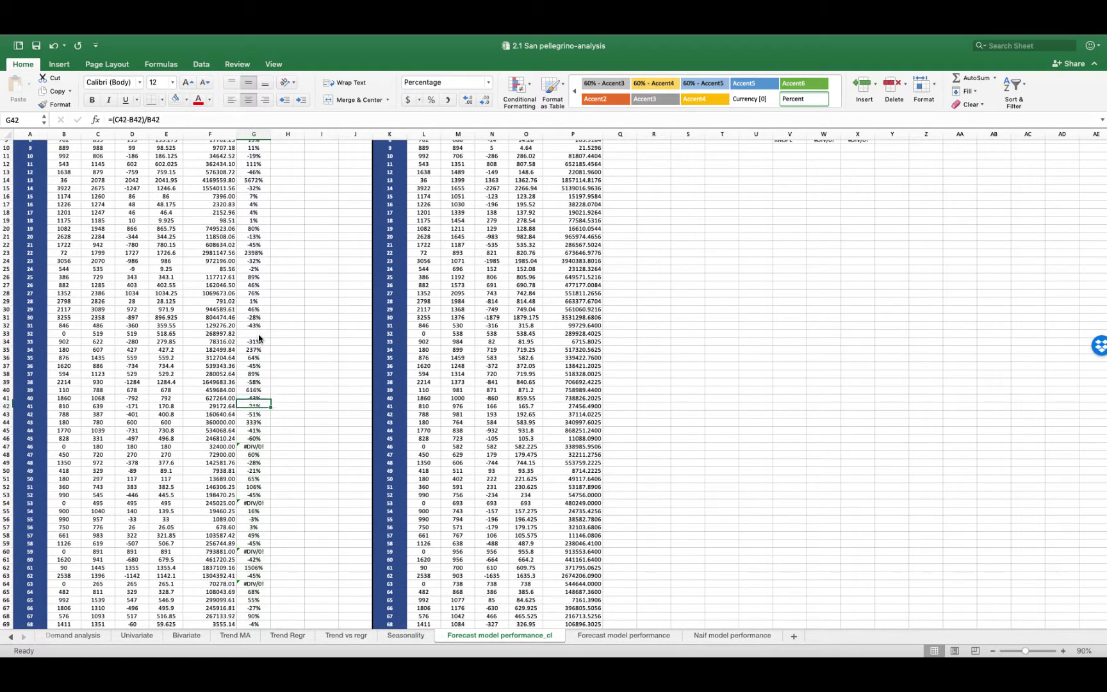
key("Down")
key("Delete")
key("Down")
key("Down")
key("Down")
key("Down")
key("Down")
key("Down")
key("Down")
key("Delete")
key("Down")
key("Down")
key("Down")
key("Down")
key("Down")
key("Down")
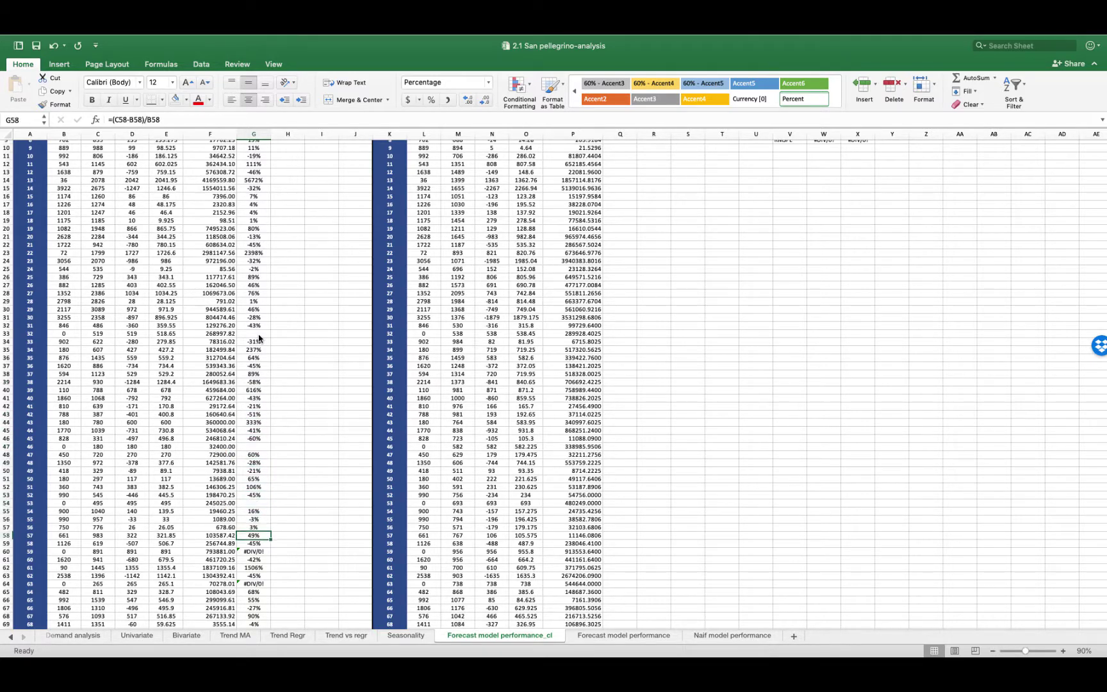
key("Delete")
key("Down")
key("Down")
key("Down")
key("Down")
key("Delete")
key("Down")
key("Down")
key("Down")
key("Down")
key("Down")
key("Down")
key("Down")
key("Down")
key("Down")
key("Down")
key("Down")
key("Down")
key("Down")
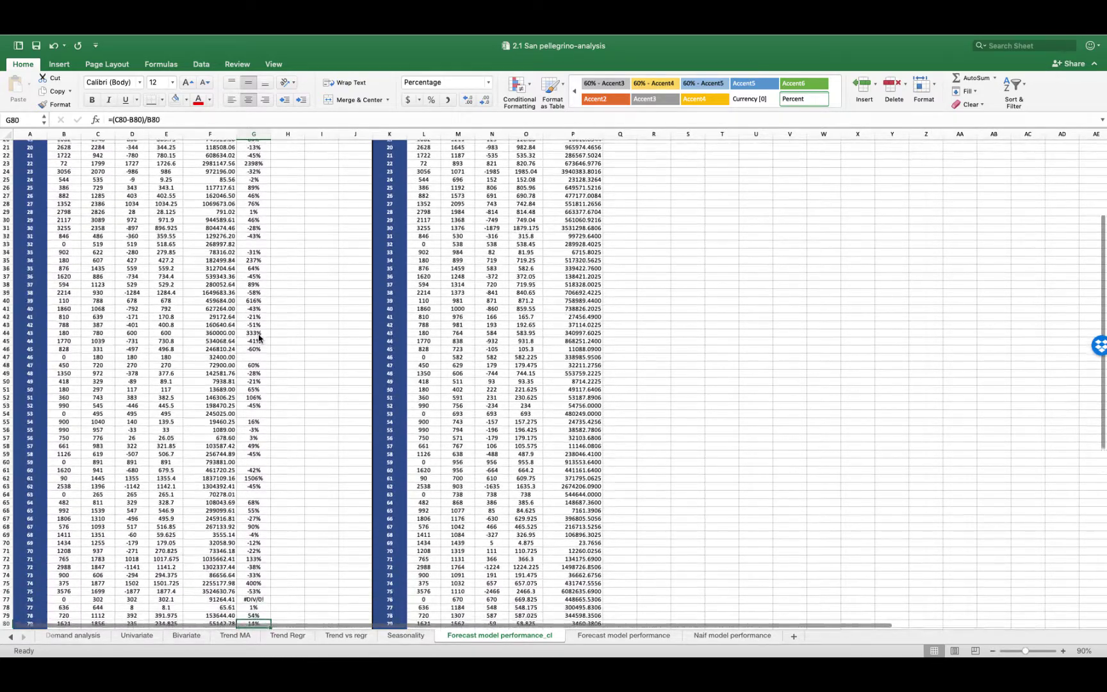
key("Delete")
key("Down")
key("Down")
key("Down")
key("Down")
key("Down")
key("Down")
key("Down")
key("Down")
key("Down")
key("Down")
key("Down")
key("Down")
key("Down")
key("Down")
key("Down")
key("Down")
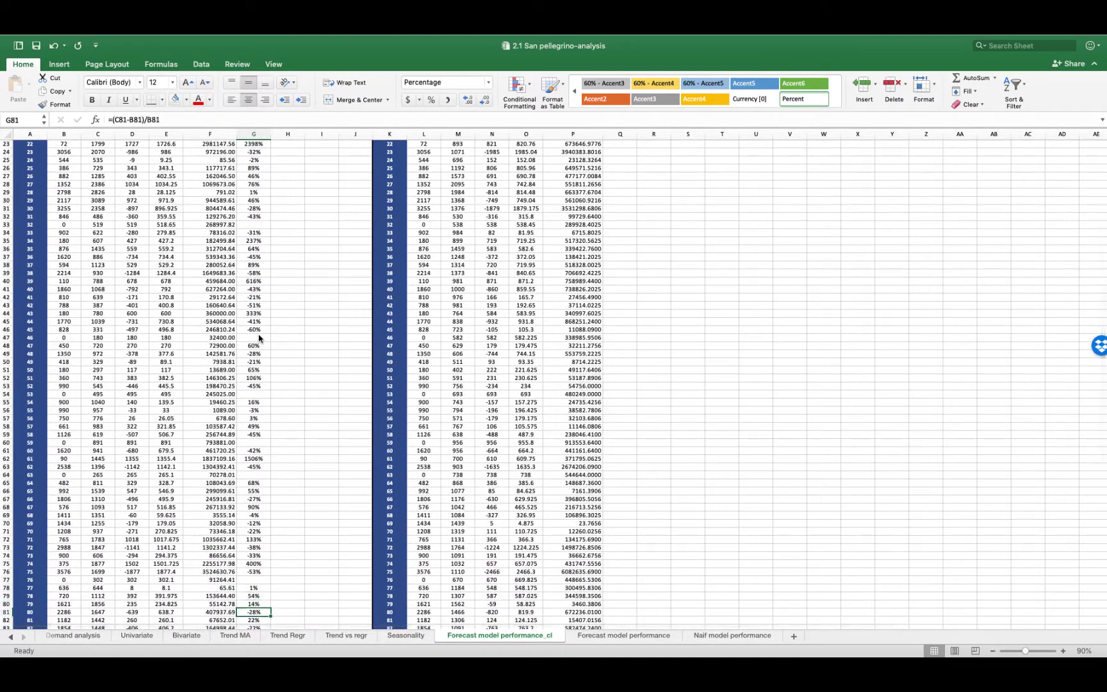
key("Down")
key("Down")
key("Down")
key("Down")
key("Down")
key("Down")
key("Down")
key("Down")
key("Down")
key("Down")
key("Down")
key("Down")
key("Down")
key("Down")
key("Down")
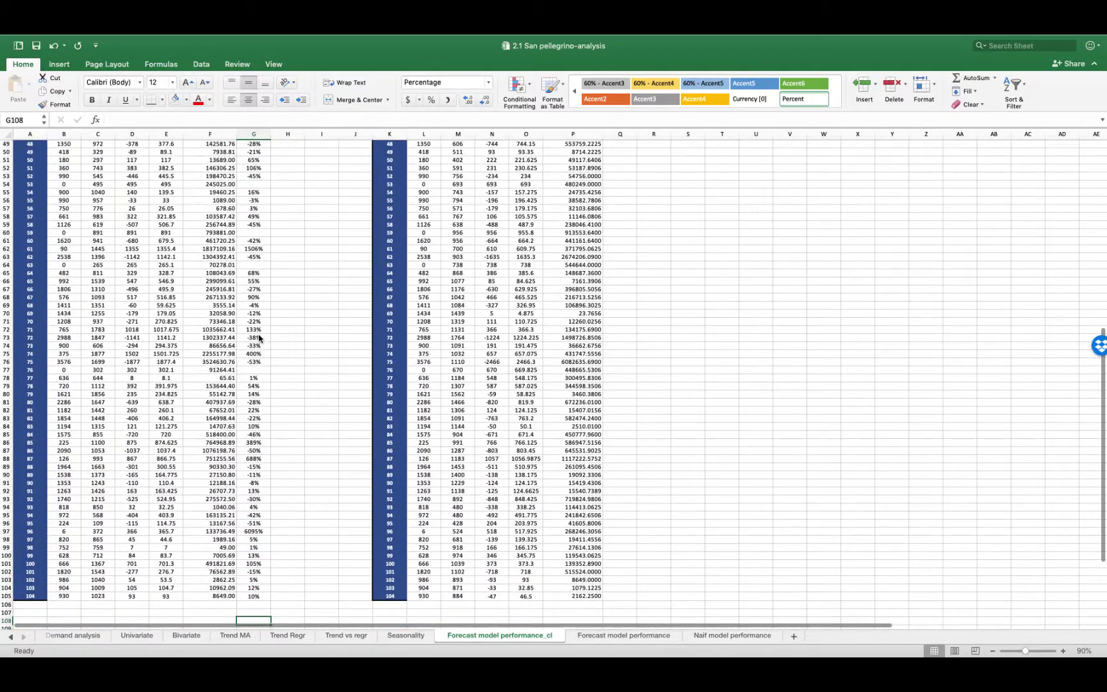
scroll(292, 385, "up", 10)
scroll(292, 385, "up", 4)
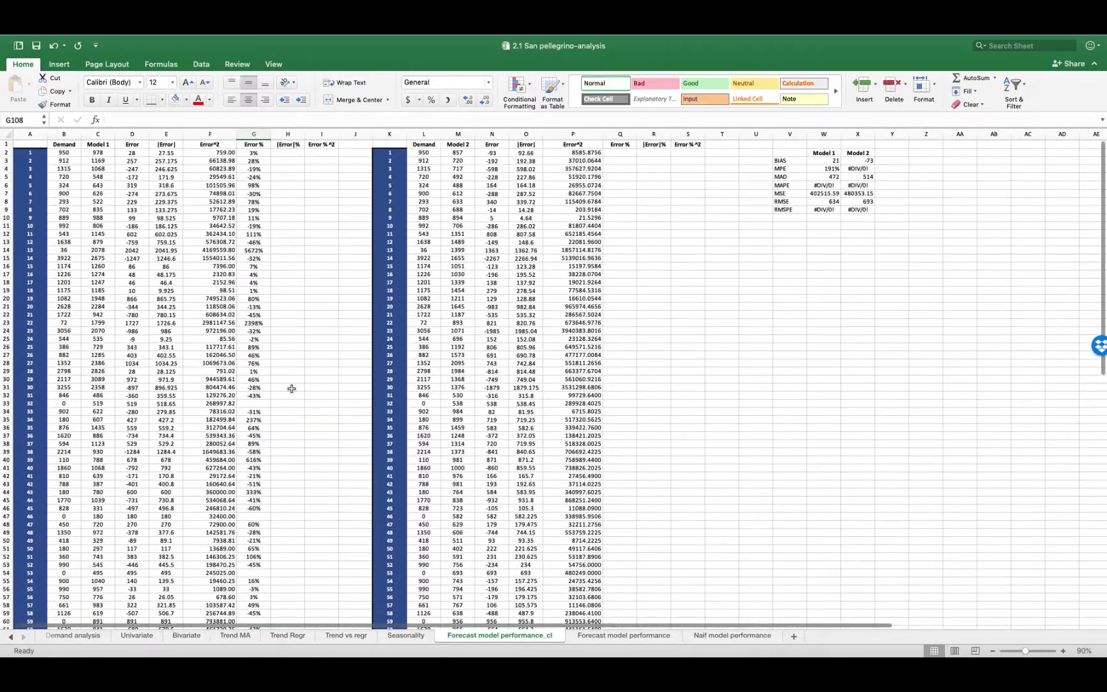
Calculate Model 2's percentage error in Q2 with =N2/L2 and fill the formula down the Error % column
left_click(617, 153)
type("=")
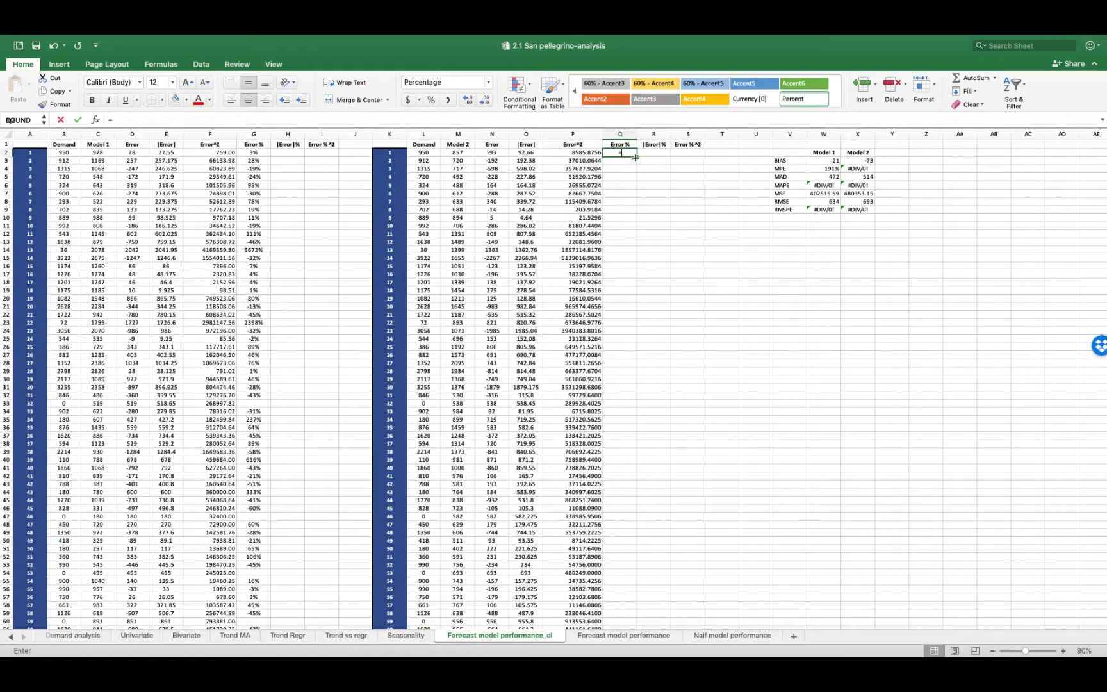
left_click(494, 151)
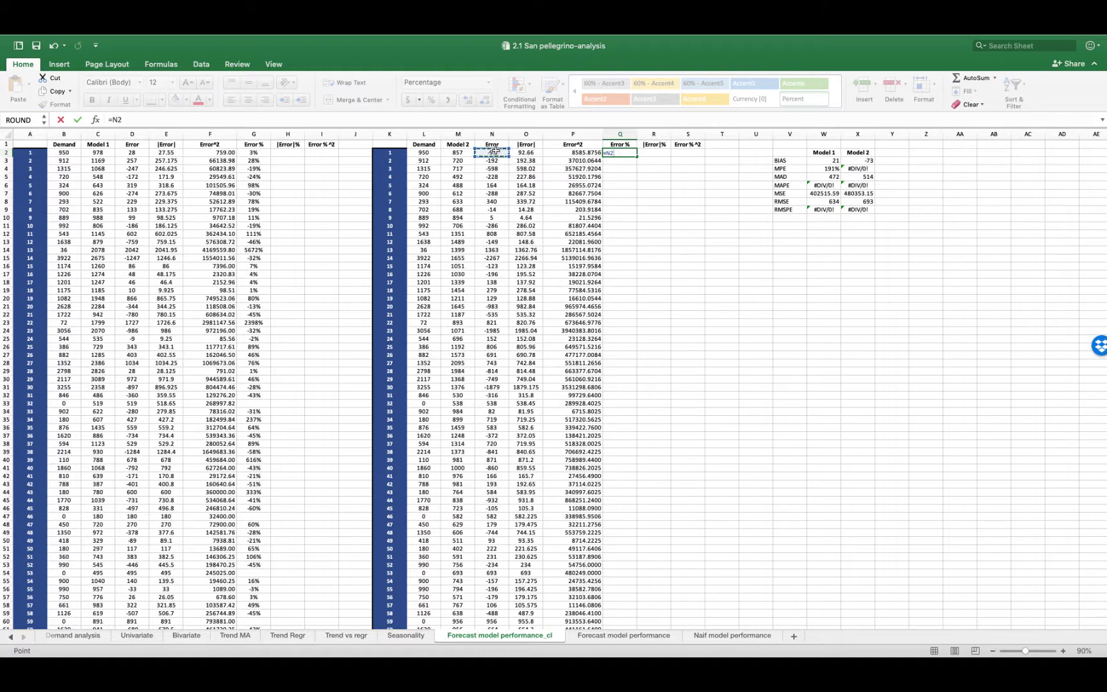
type("/")
left_click(425, 151)
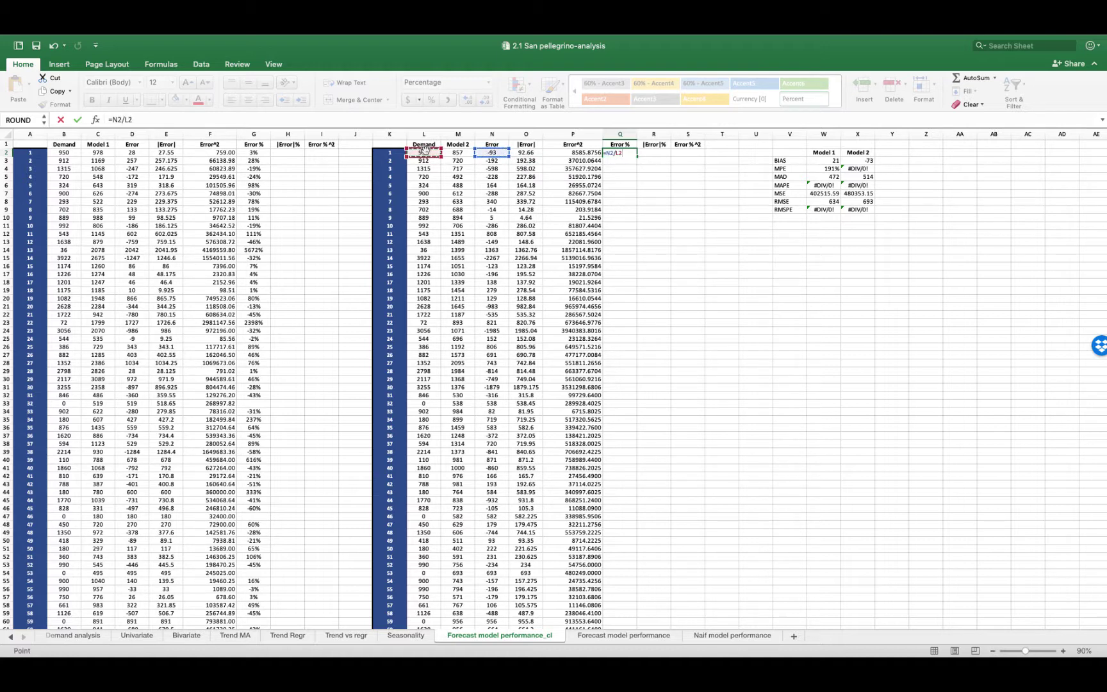
key("Return")
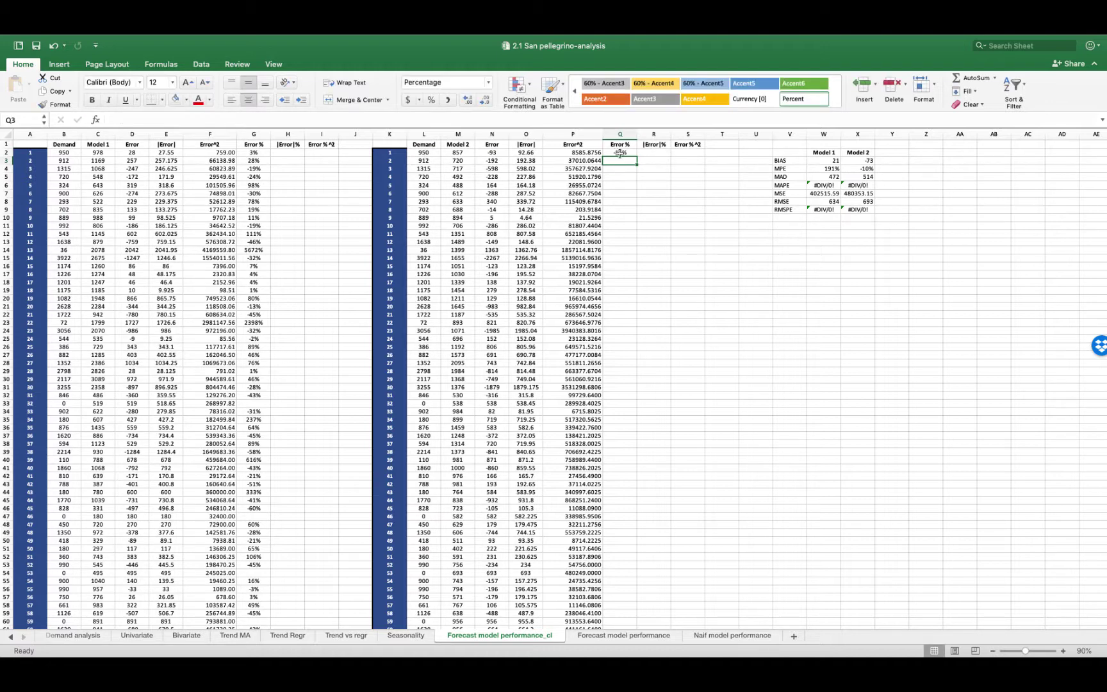
double_click(635, 157)
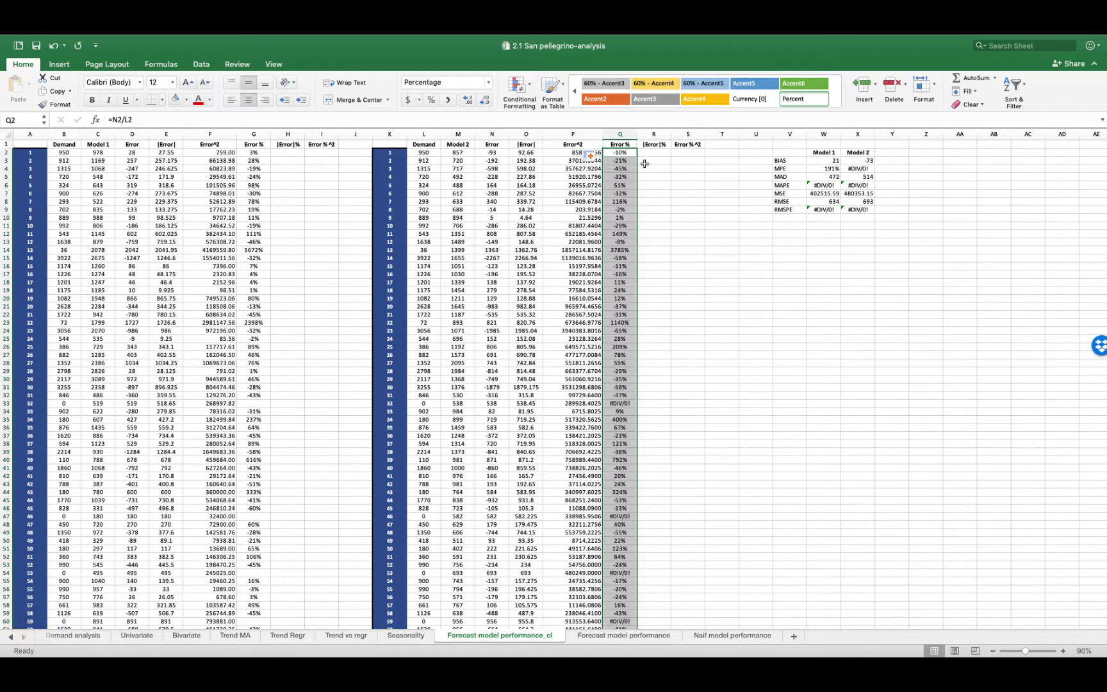
Clear the #DIV/0! cells of the zero-demand periods in Model 2's Error % column: Q33, Q47, Q54, Q60, Q64 and Q77
scroll(663, 321, "down", 1)
scroll(663, 321, "down", 1)
left_click(621, 385)
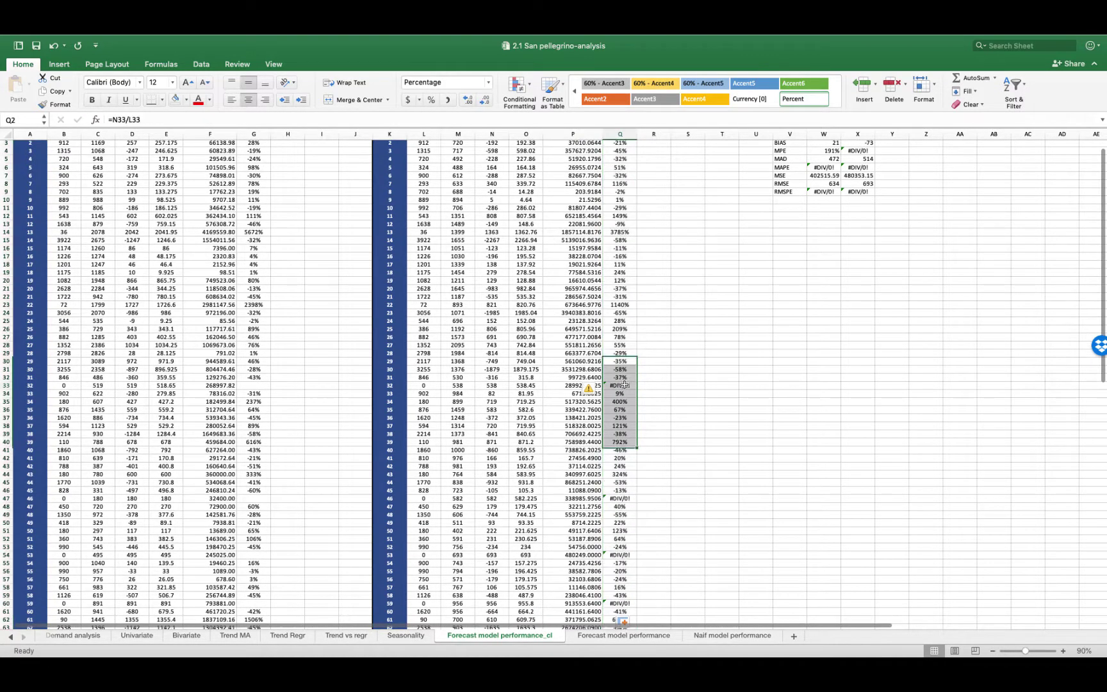
key("Delete")
left_click(617, 499)
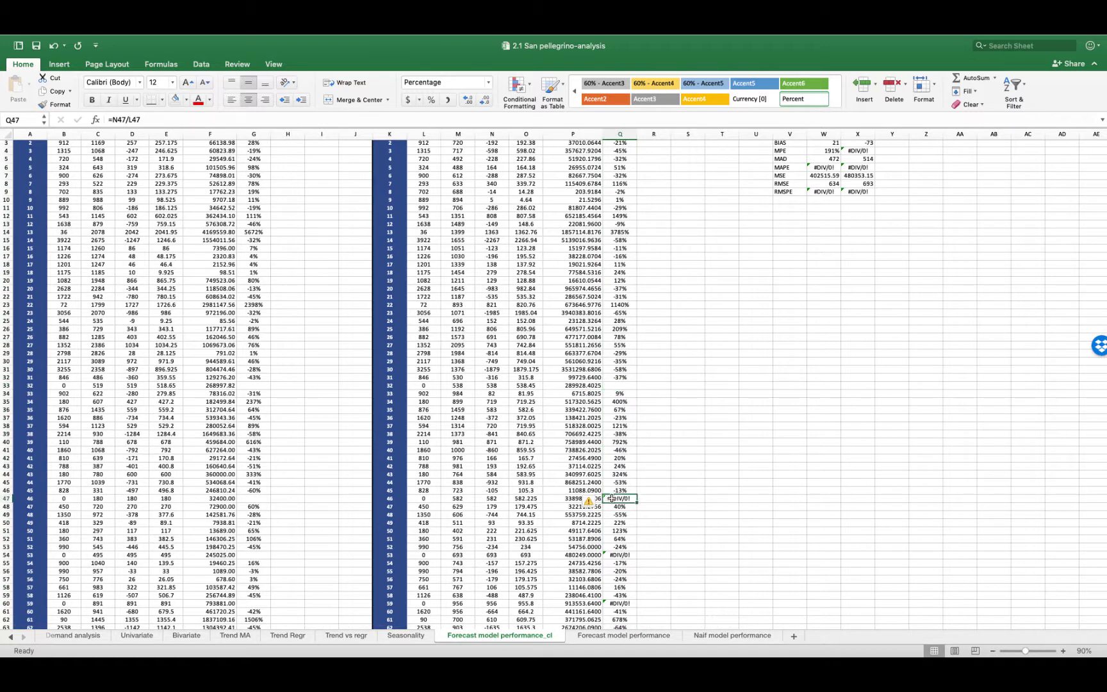
key("Delete")
left_click(620, 555)
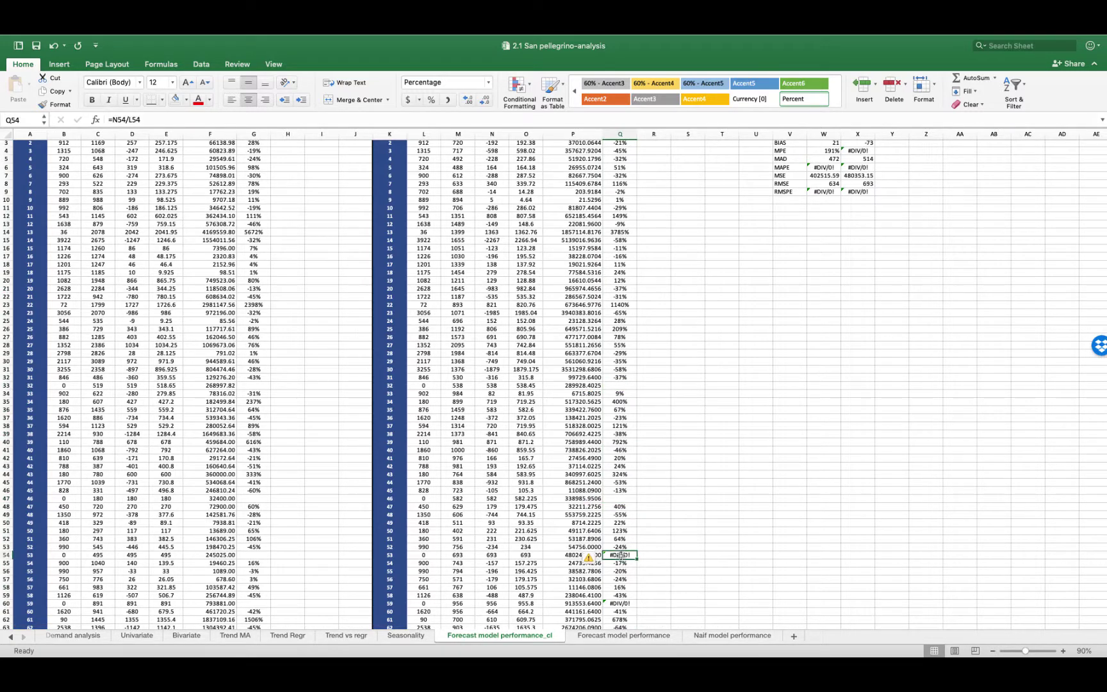
key("Delete")
scroll(685, 528, "down", 10)
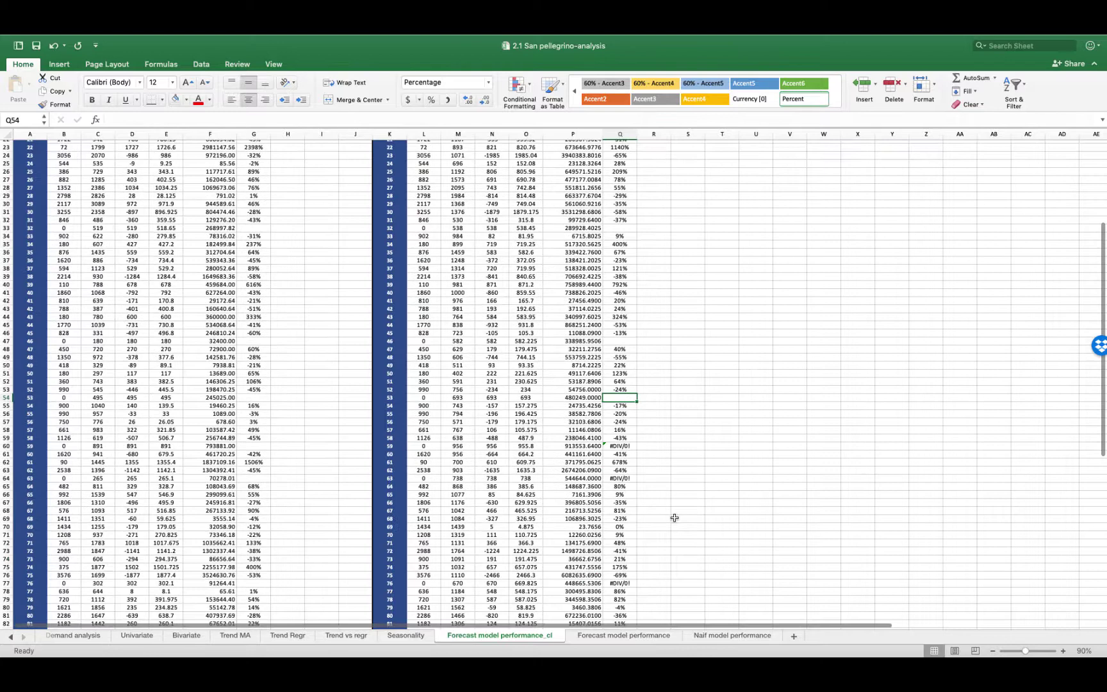
left_click(624, 445)
key("Delete")
key("Down")
key("Down")
key("Down")
key("Down")
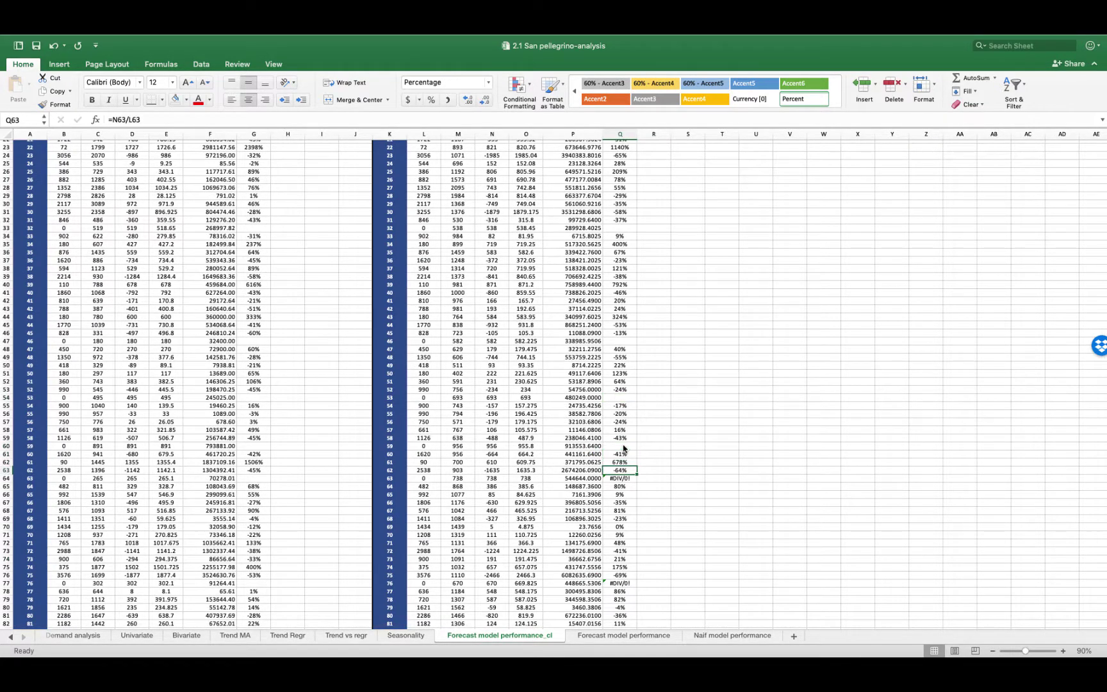
key("Delete")
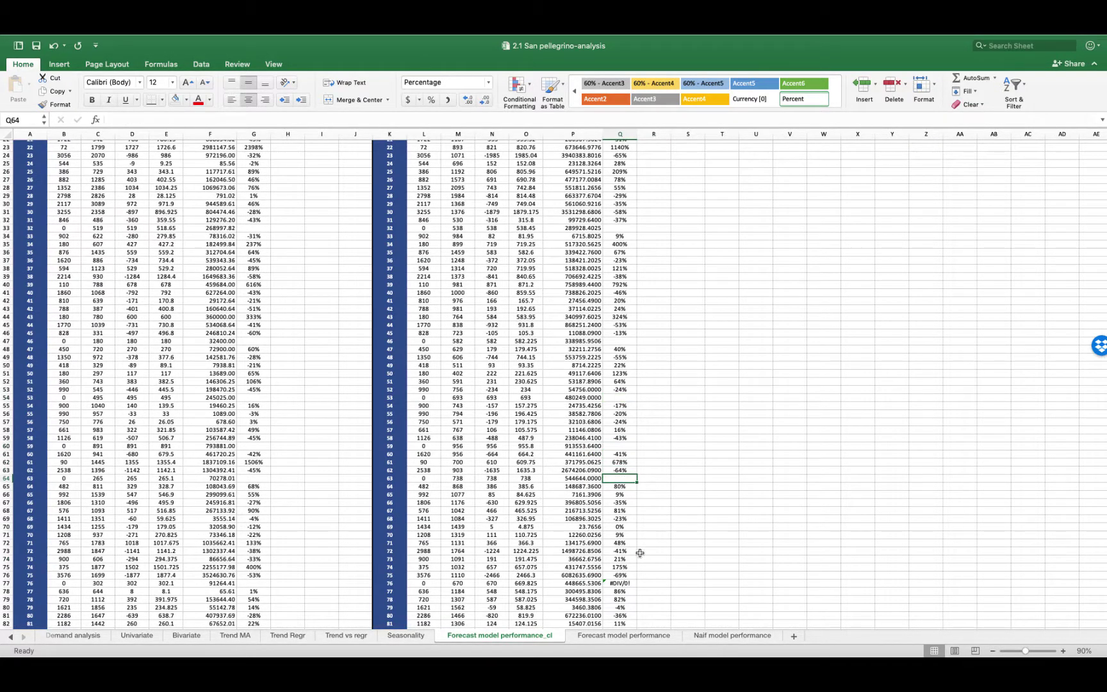
left_click(629, 583)
key("Delete")
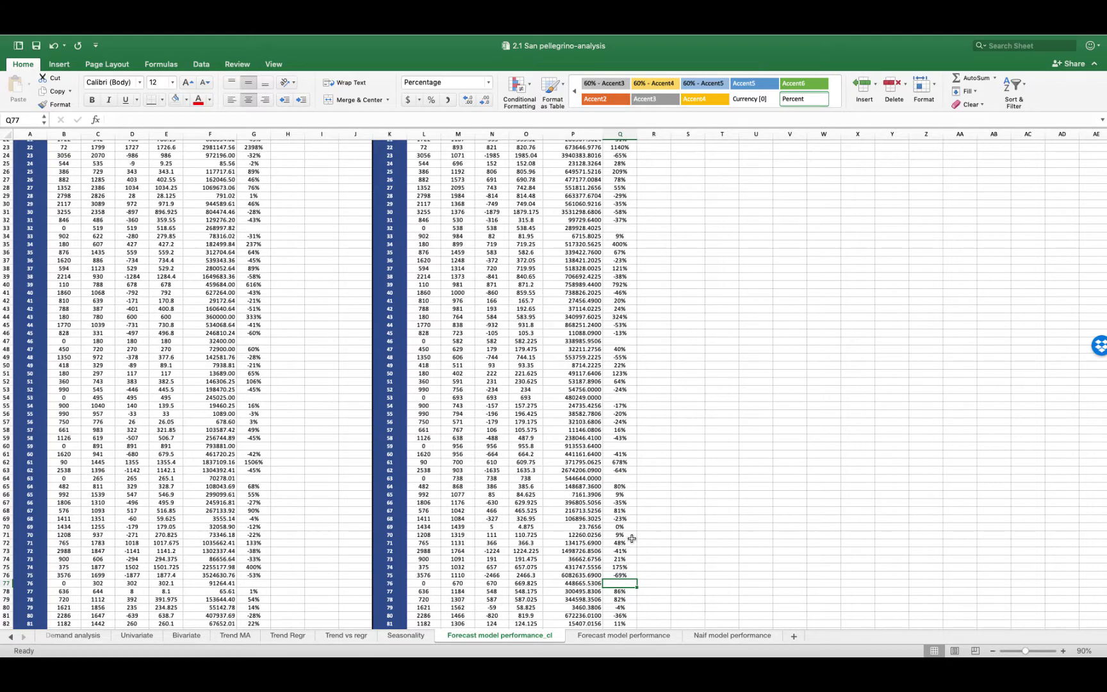
scroll(625, 540, "down", 8)
scroll(626, 540, "up", 20)
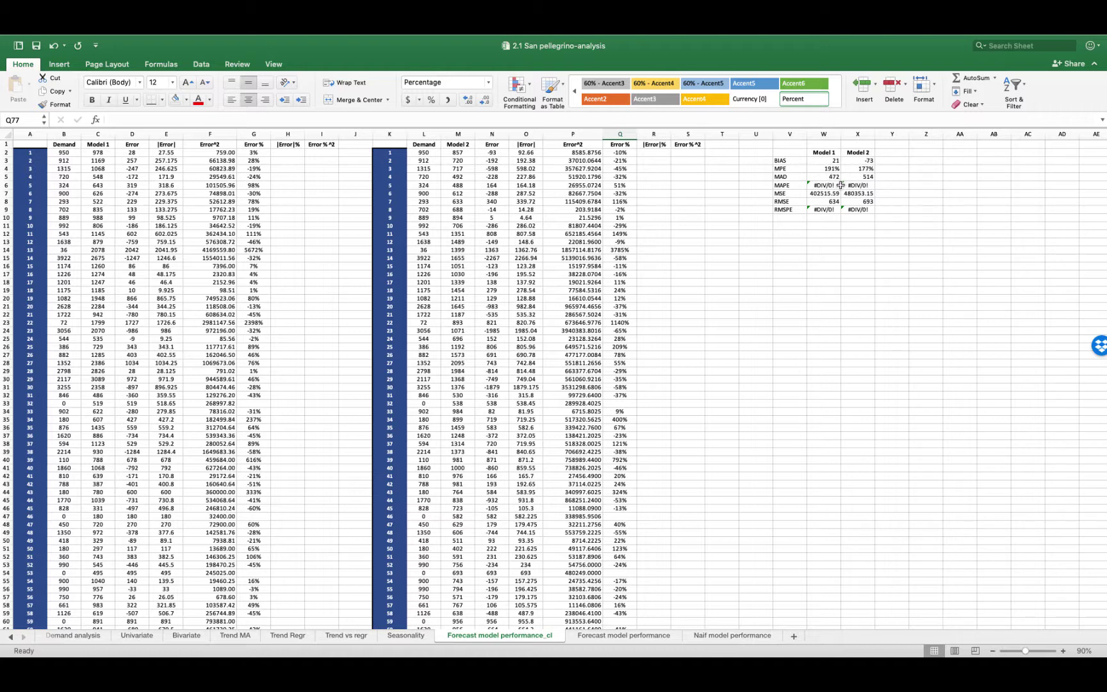
Calculate Model 2's absolute percentage error in R2 with =ABS(Q2) and fill the formula down the |Error|% column to row 105
left_click(658, 151)
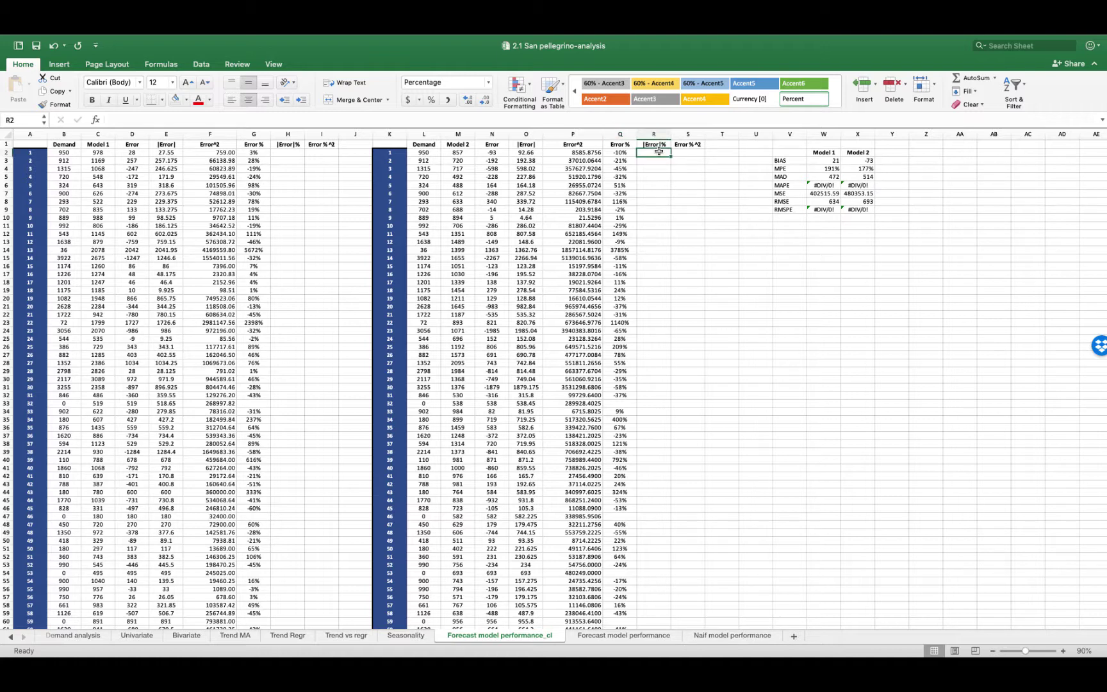
type("=abs(")
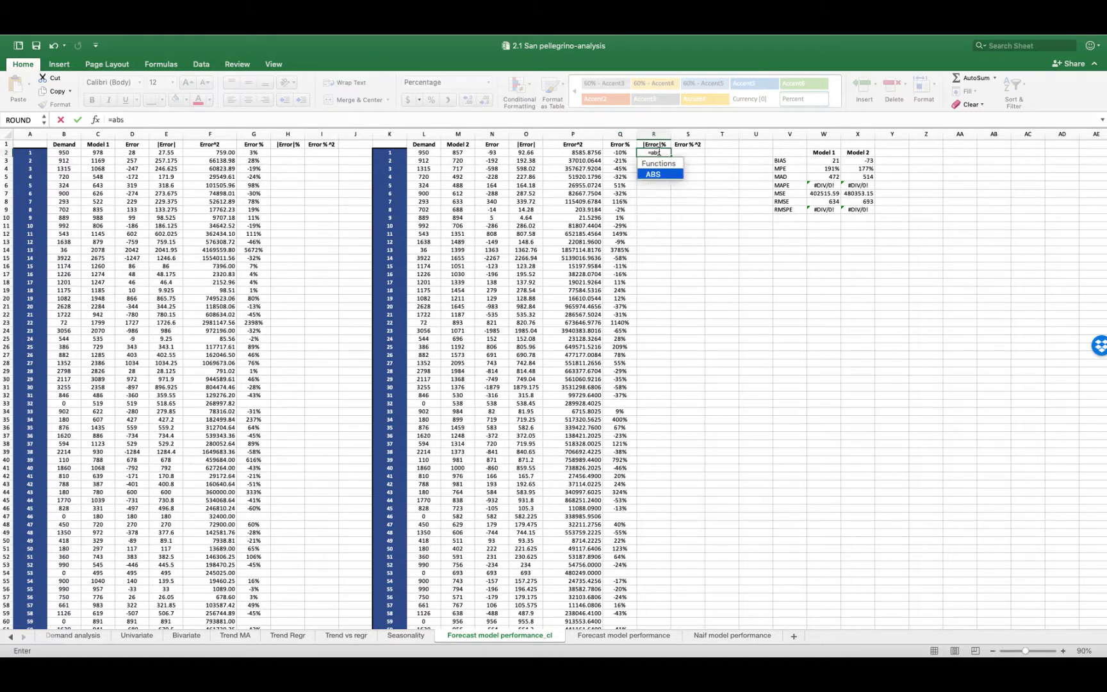
left_click(622, 152)
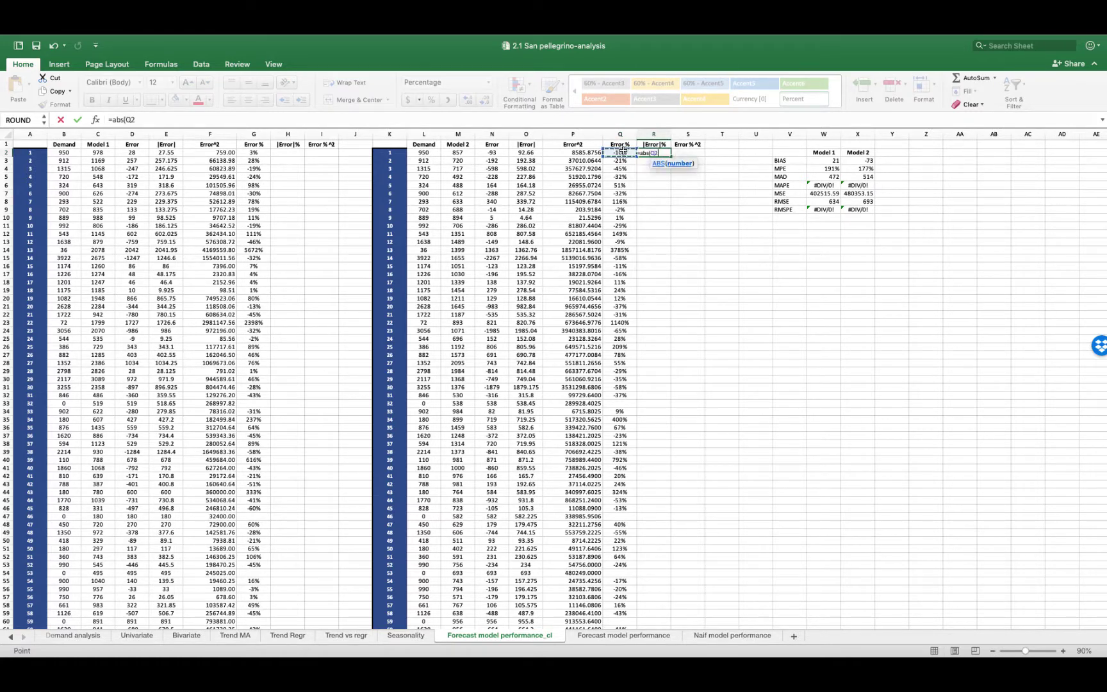
key("Return")
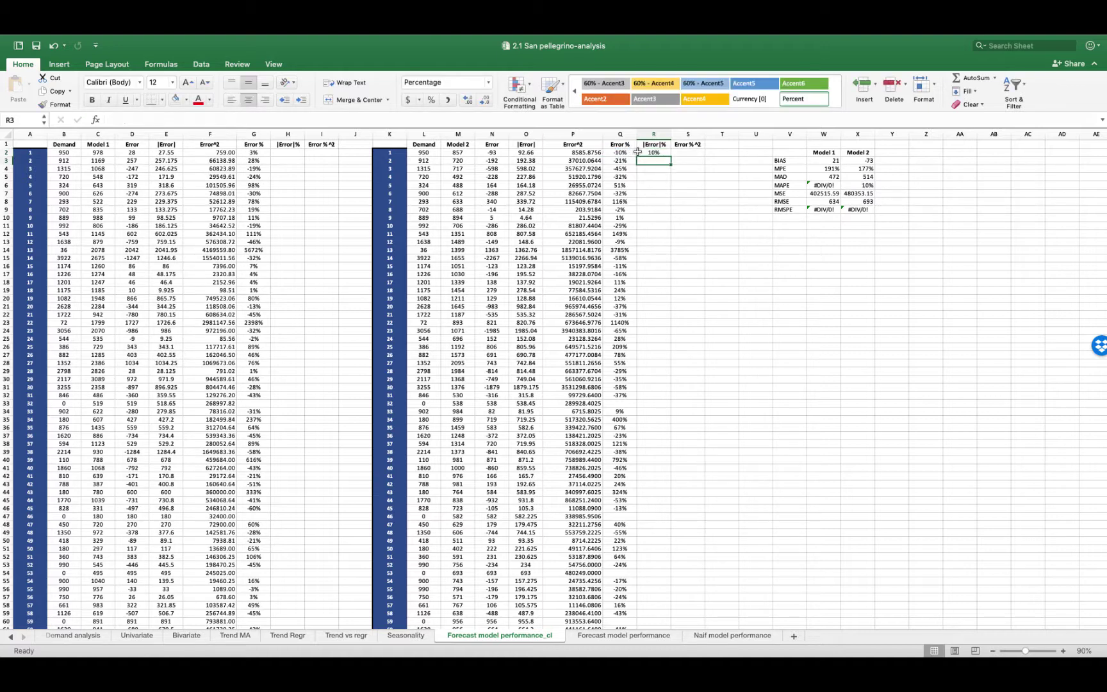
left_click(660, 153)
double_click(670, 155)
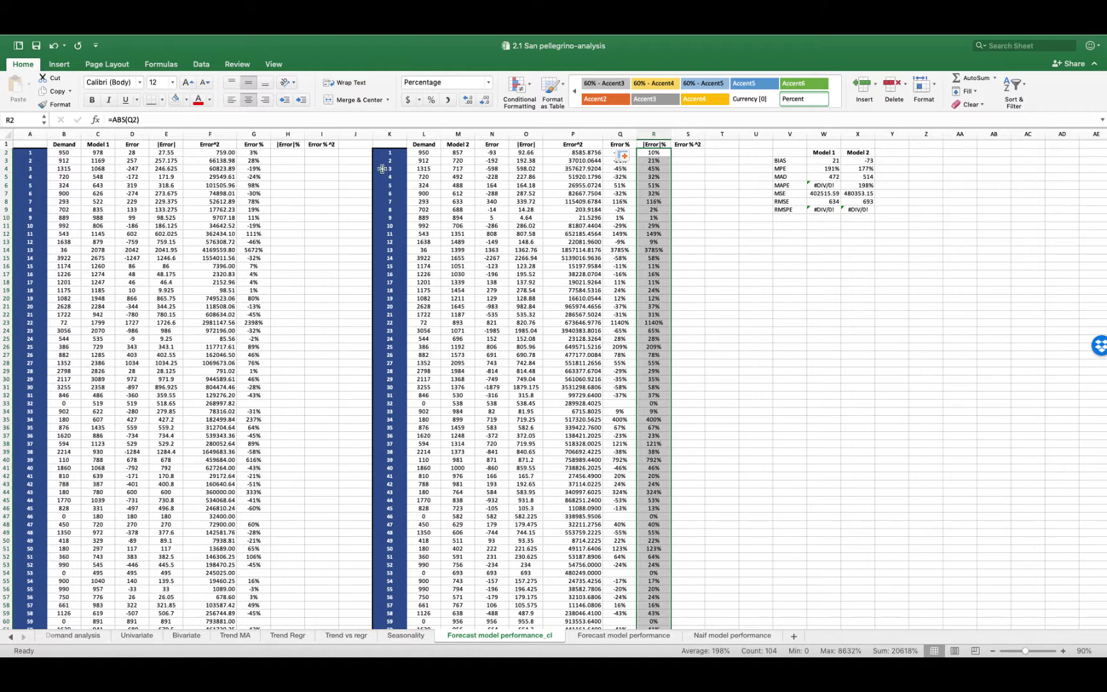
Calculate Model 1's absolute percentage error in H2 with =ABS(G2), fill it down the |Error|% column, and check both models' MAPE
left_click(283, 150)
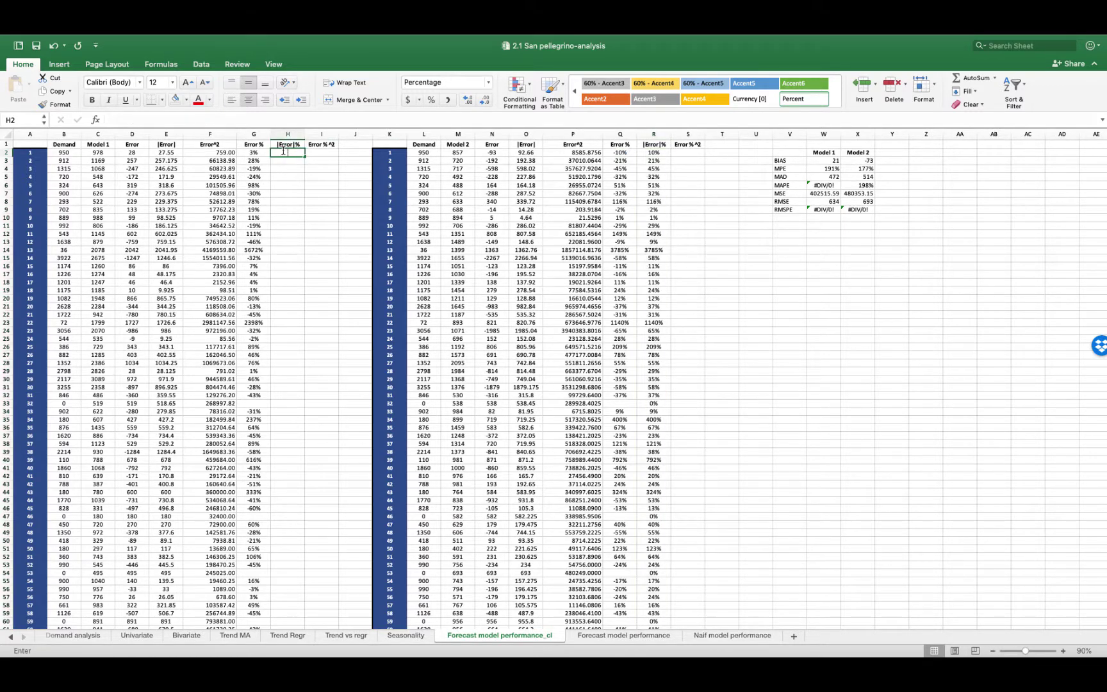
type("=abs")
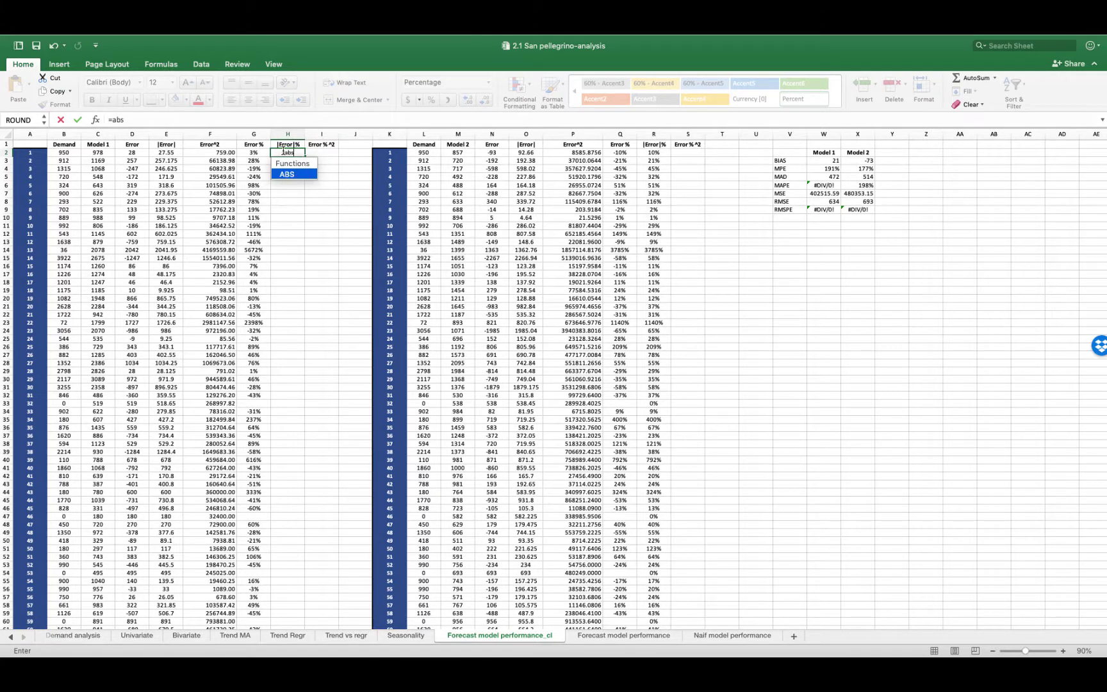
type("(")
left_click(250, 153)
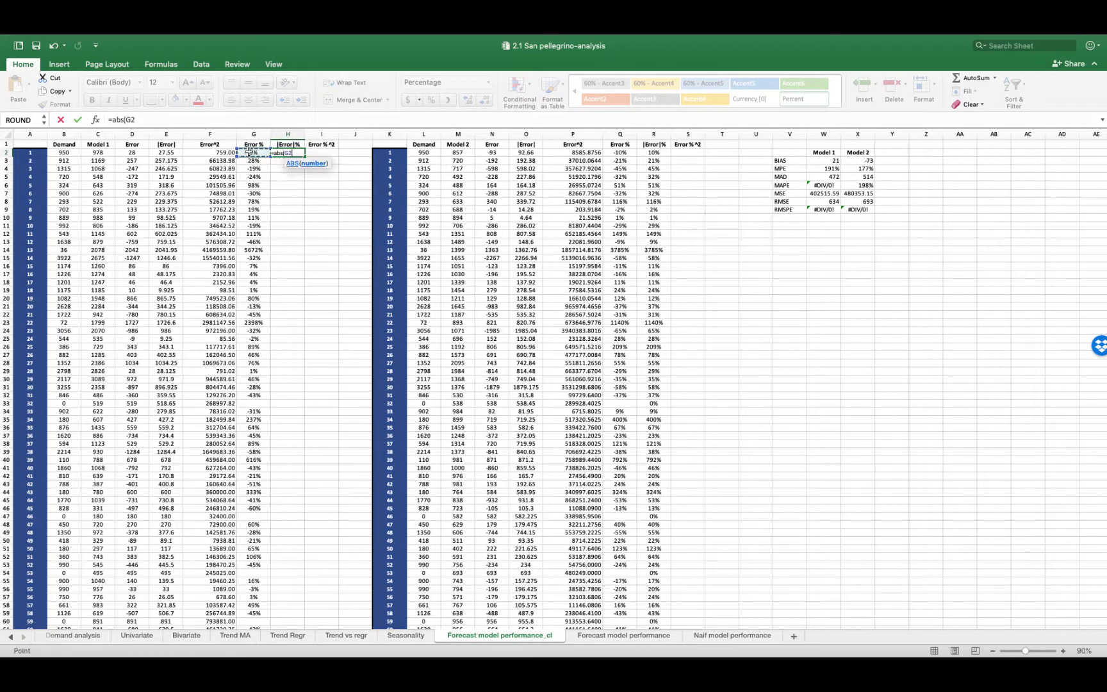
key("Return")
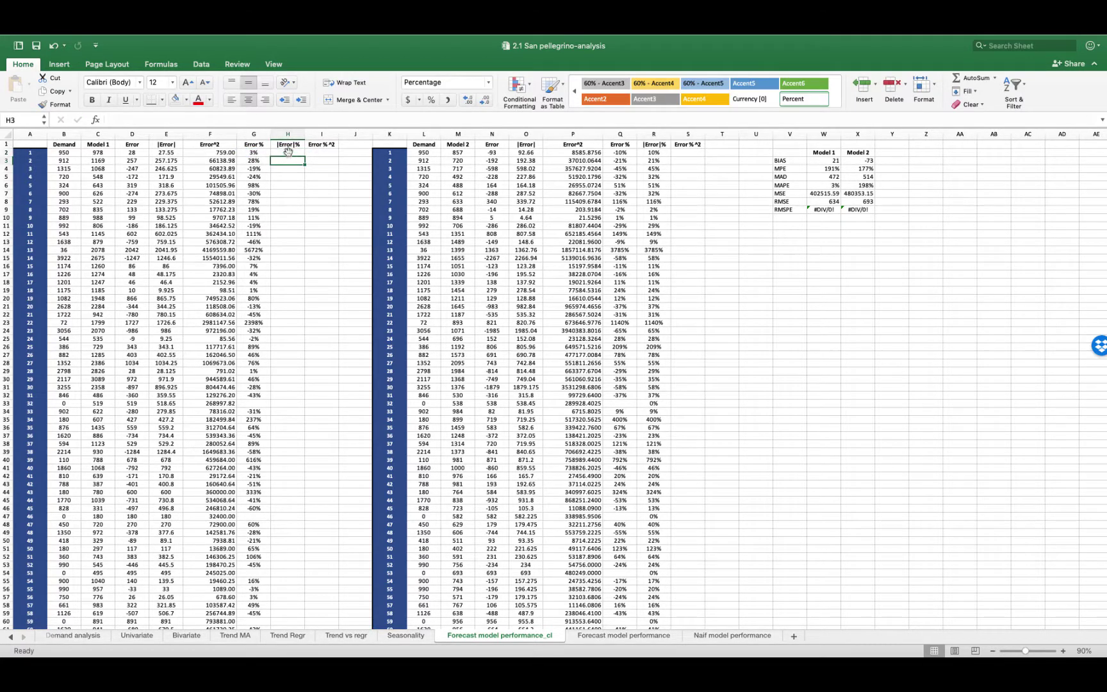
left_click(288, 154)
double_click(304, 156)
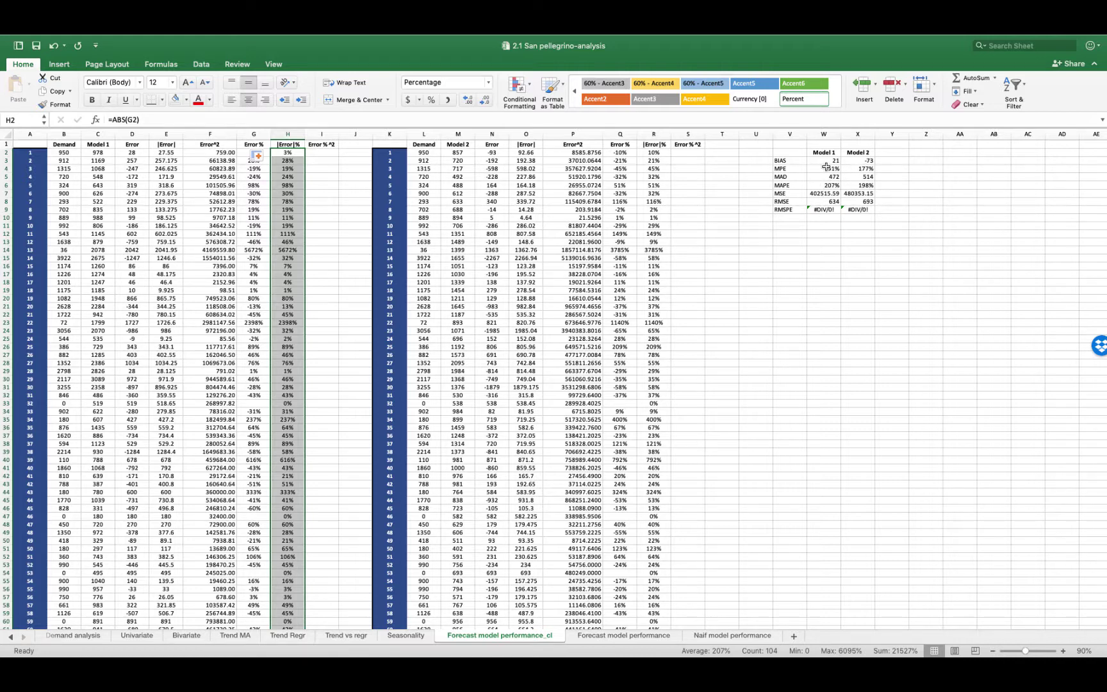
left_click_drag(826, 186, 851, 178)
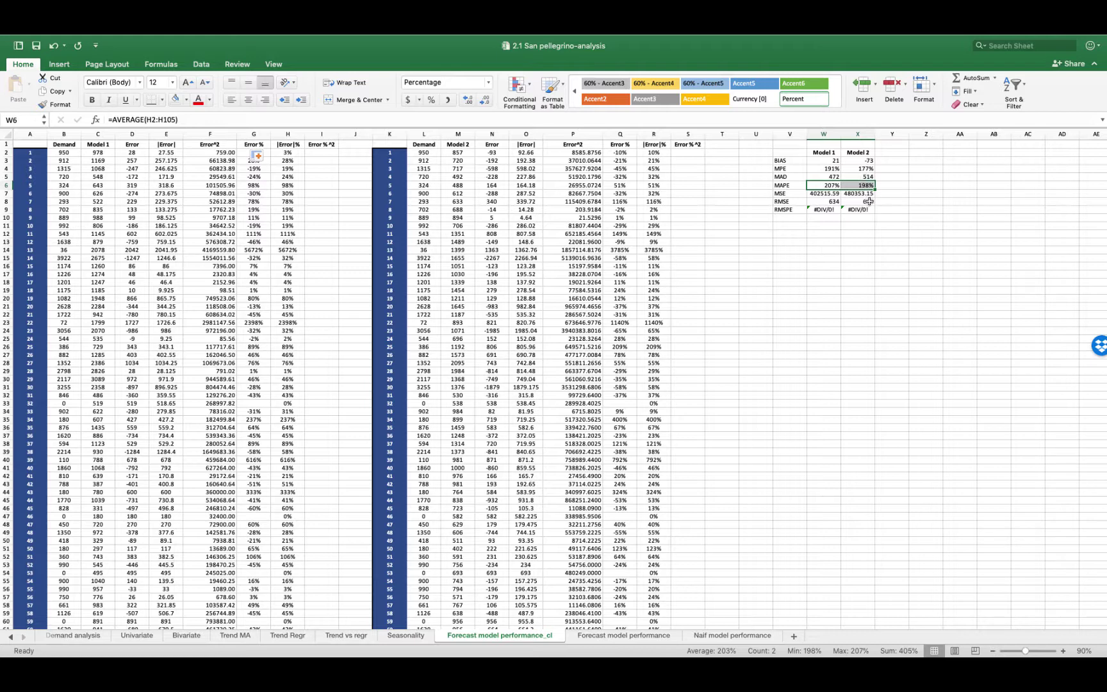
Calculate Model 1's squared percentage error in I2 with =G2^2 and fill the formula down the Error % ^2 column
left_click(830, 209)
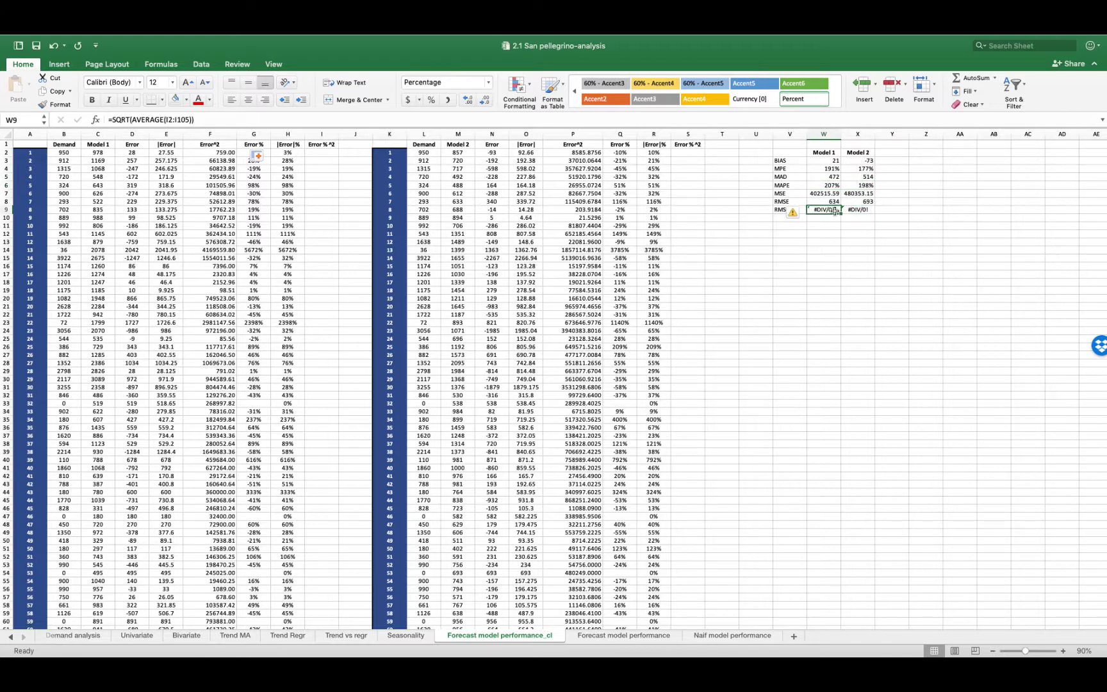
left_click(323, 152)
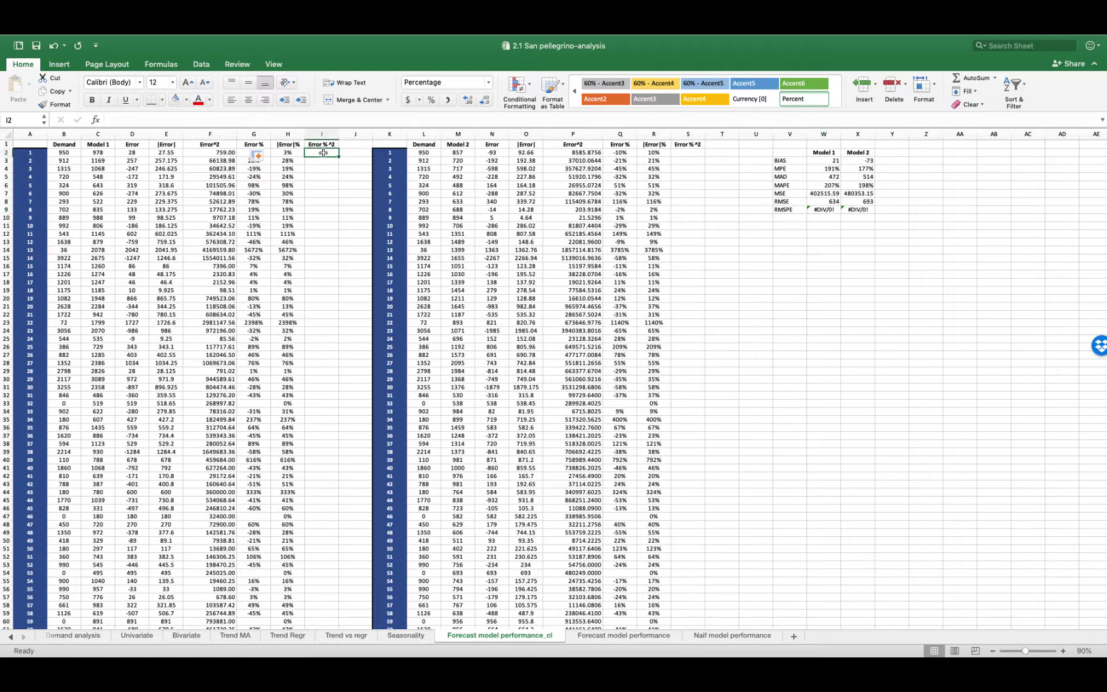
type("=")
left_click(257, 155)
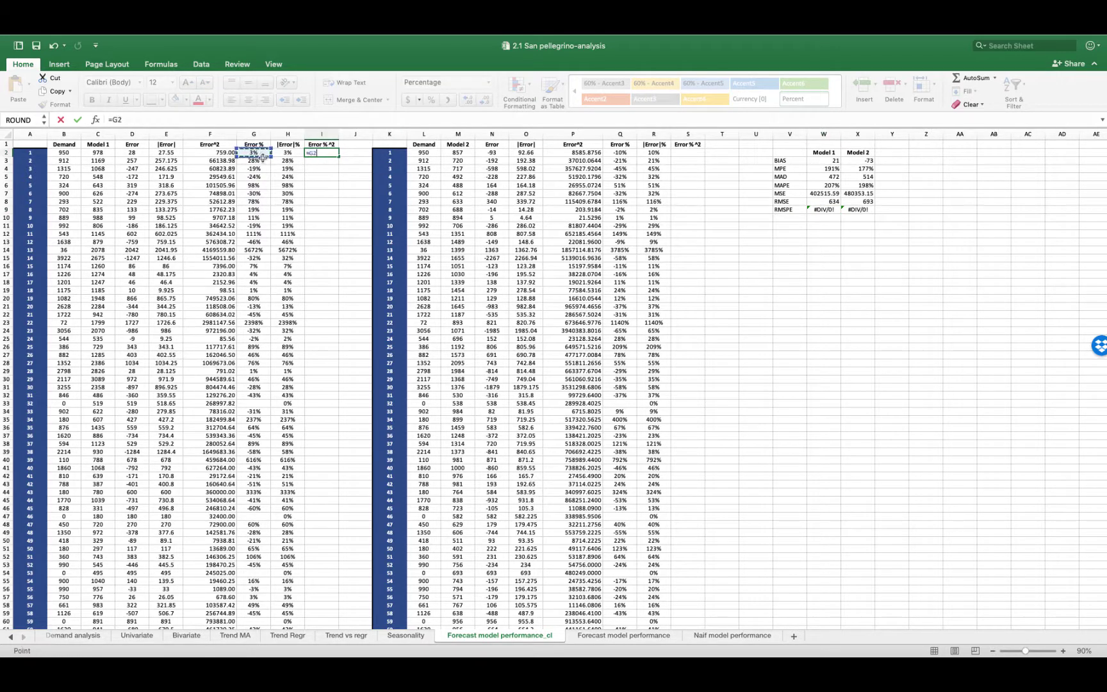
type("^2")
key("Return")
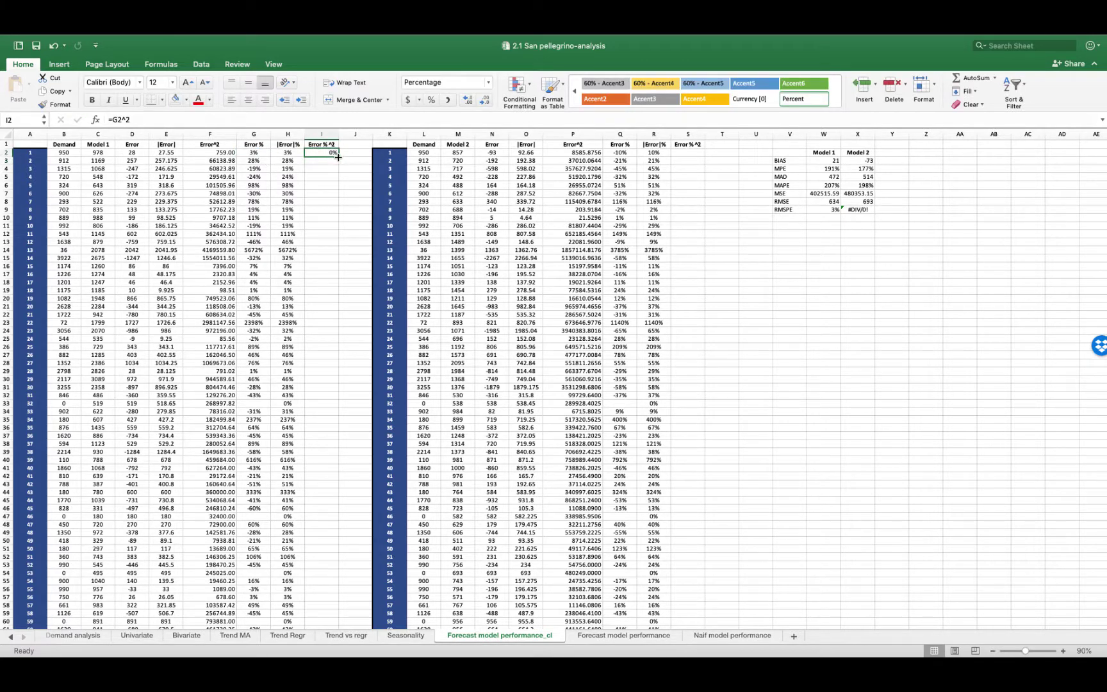
double_click(339, 156)
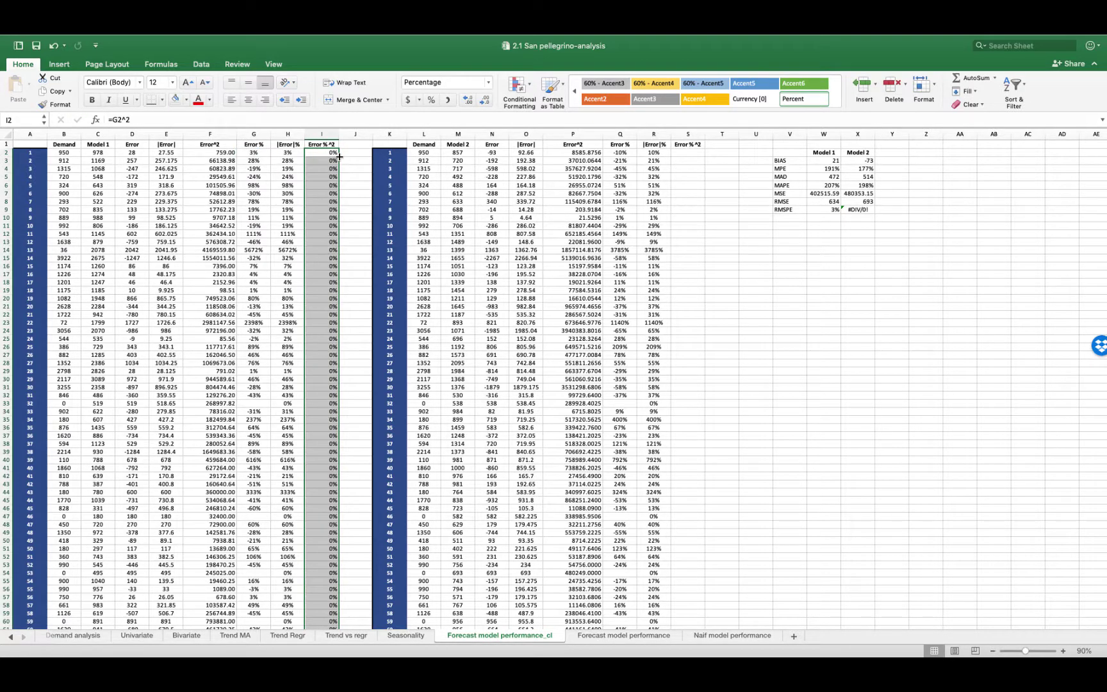
Calculate Model 2's squared percentage error in S2 with =R2^2 and fill the formula down the Error % ^2 column
left_click(685, 154)
type("=")
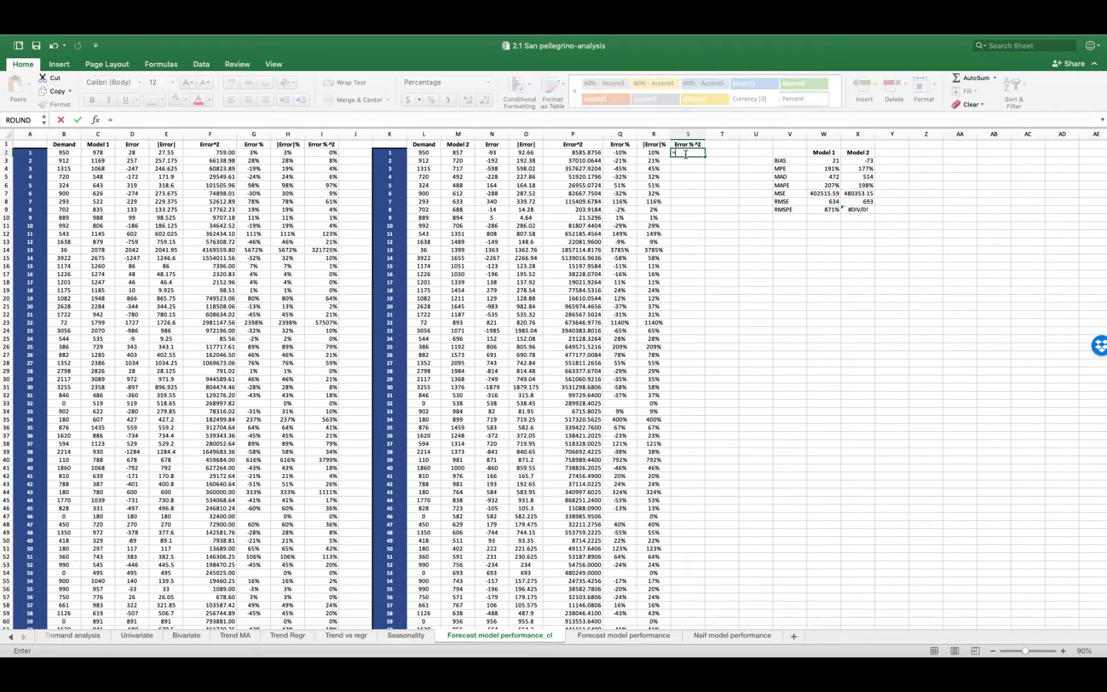
left_click(658, 152)
type("^")
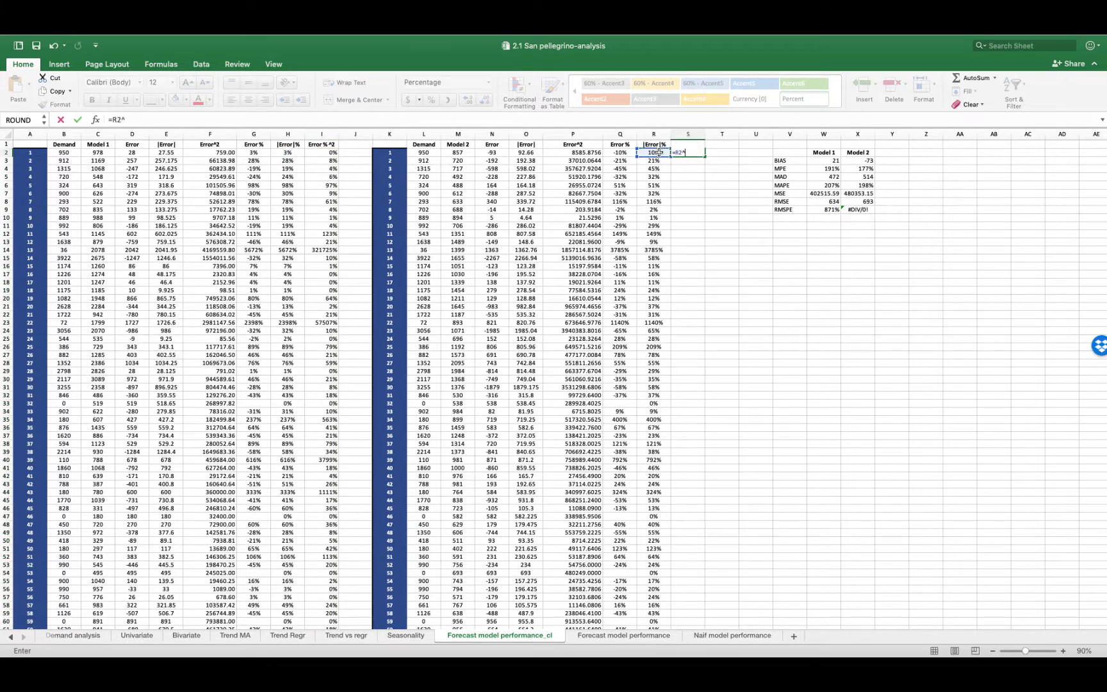
type("2")
key("Return")
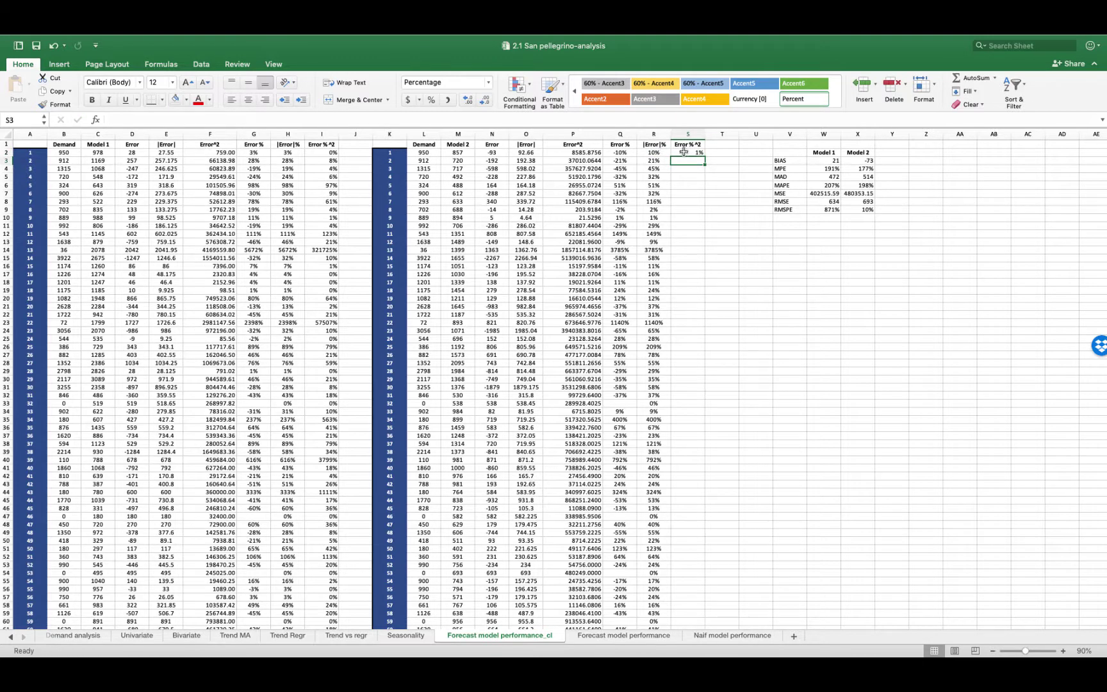
left_click(695, 155)
double_click(703, 157)
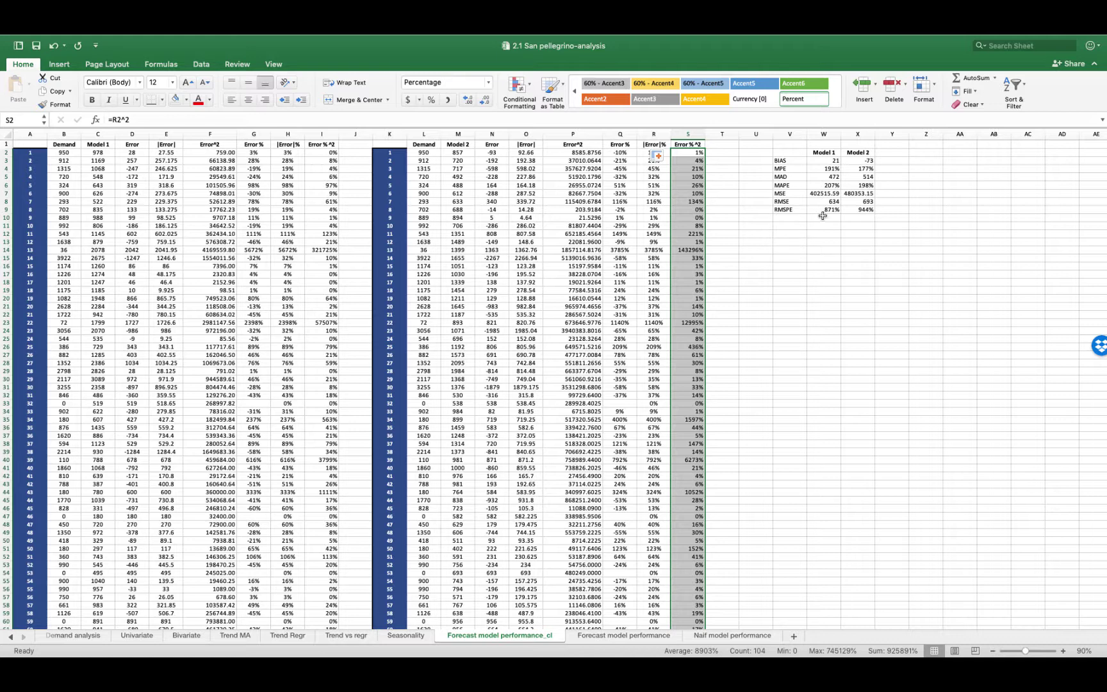
Compare the RMSPE of Model 1 and Model 2 in the summary table and check Model 1's MPE
left_click_drag(820, 208, 858, 210)
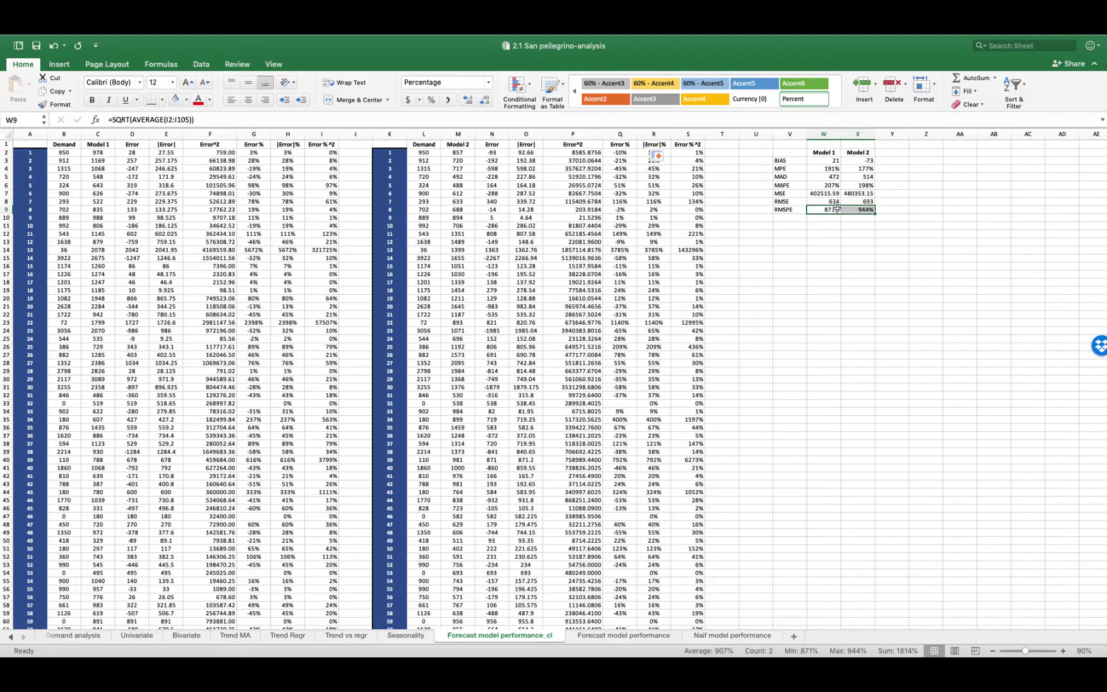
left_click(827, 169)
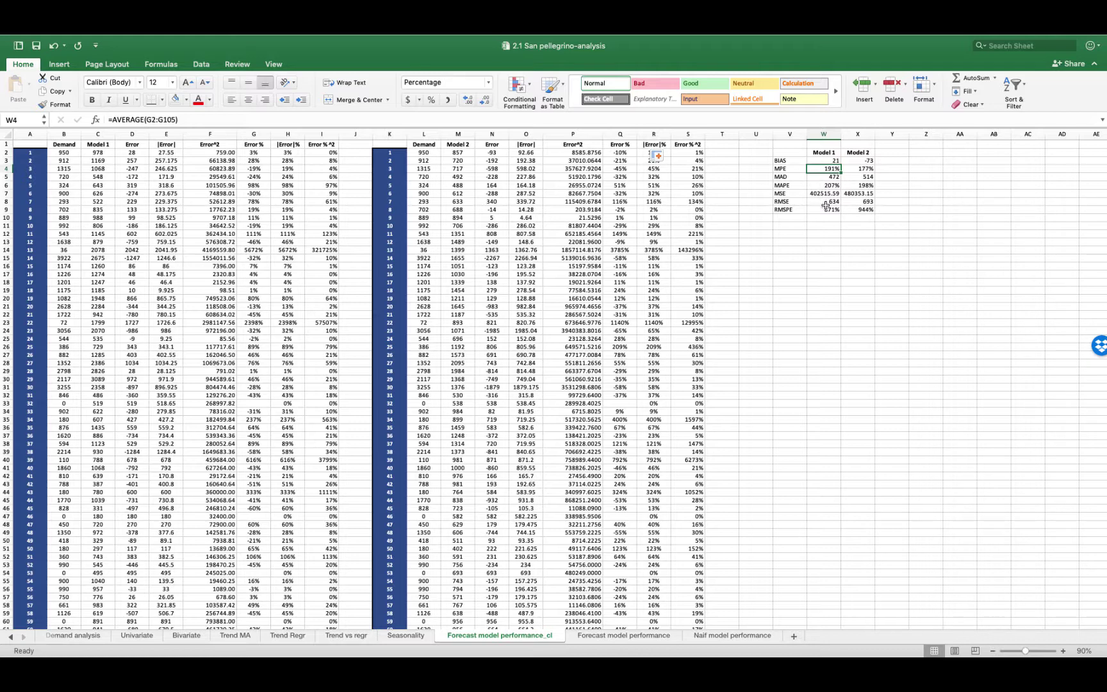
left_click_drag(825, 209, 853, 211)
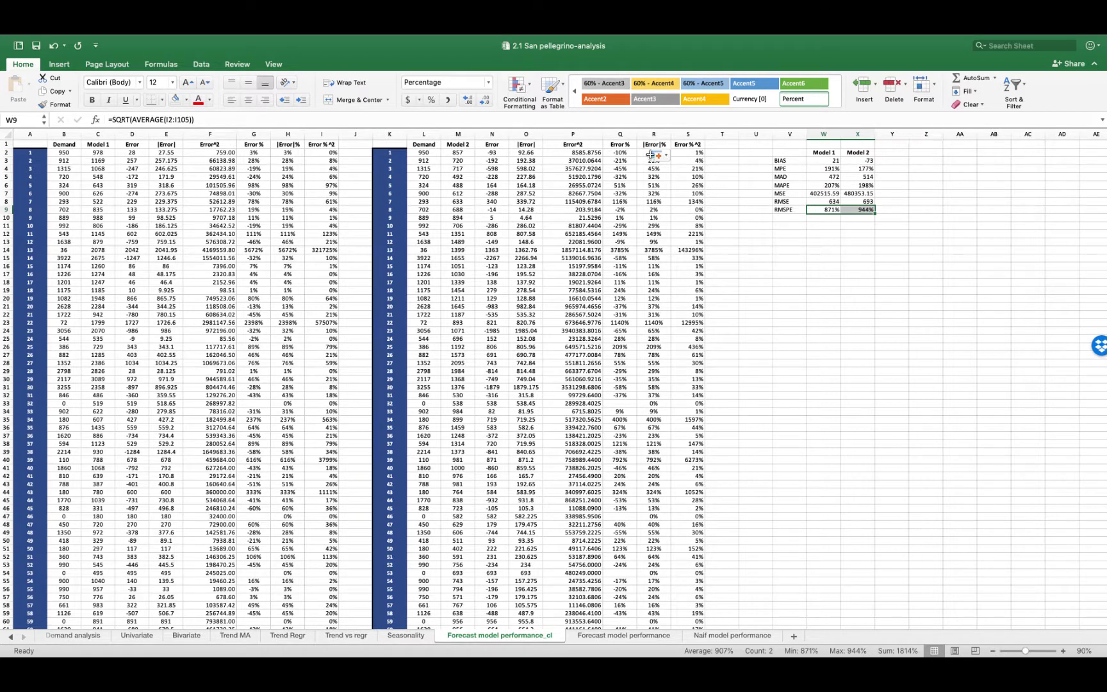
Examine the Naif forecast formulas in column M of the Naif model performance sheet, along with its error columns and the Error formula in N2
left_click(716, 639)
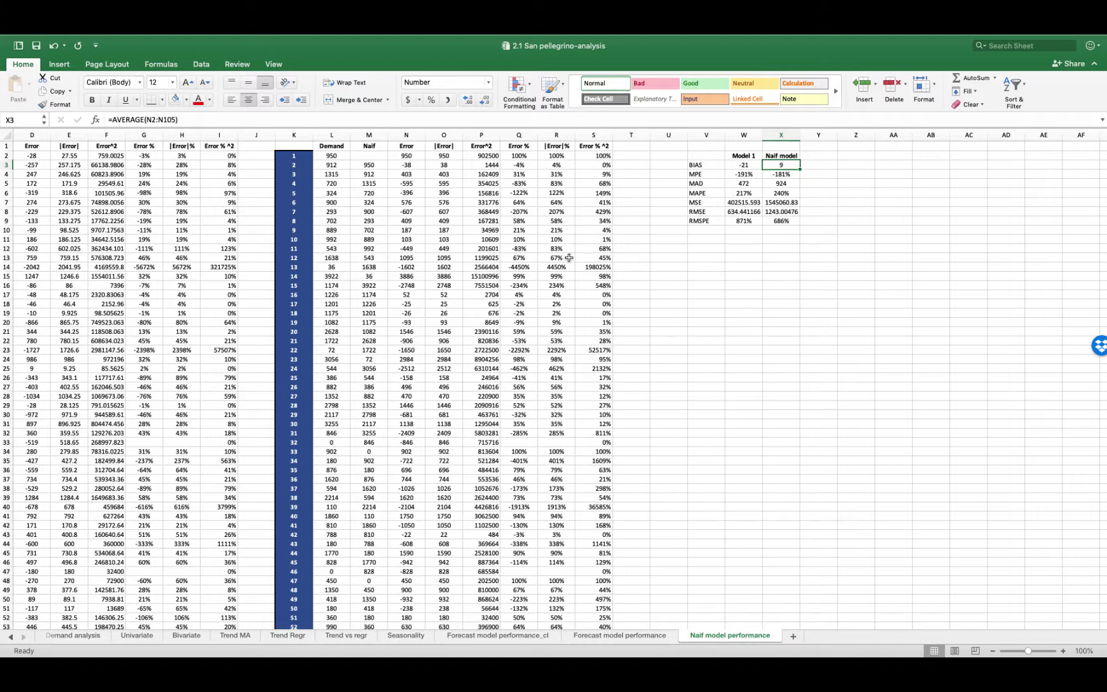
left_click(365, 156)
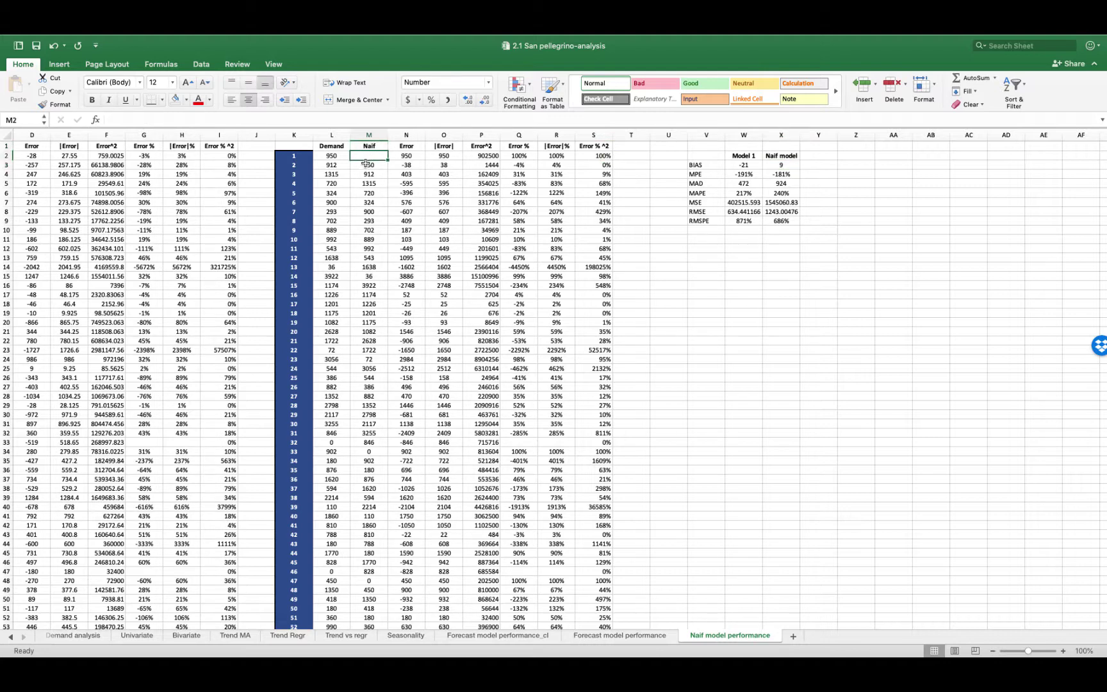
left_click(365, 164)
double_click(385, 161)
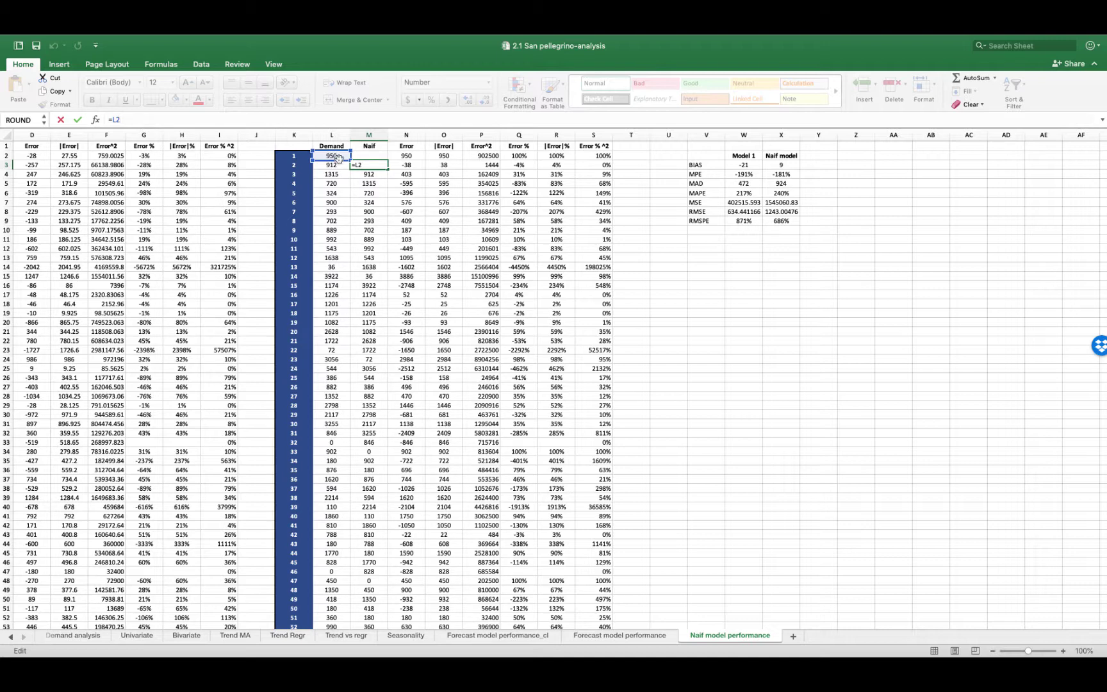
key("Return")
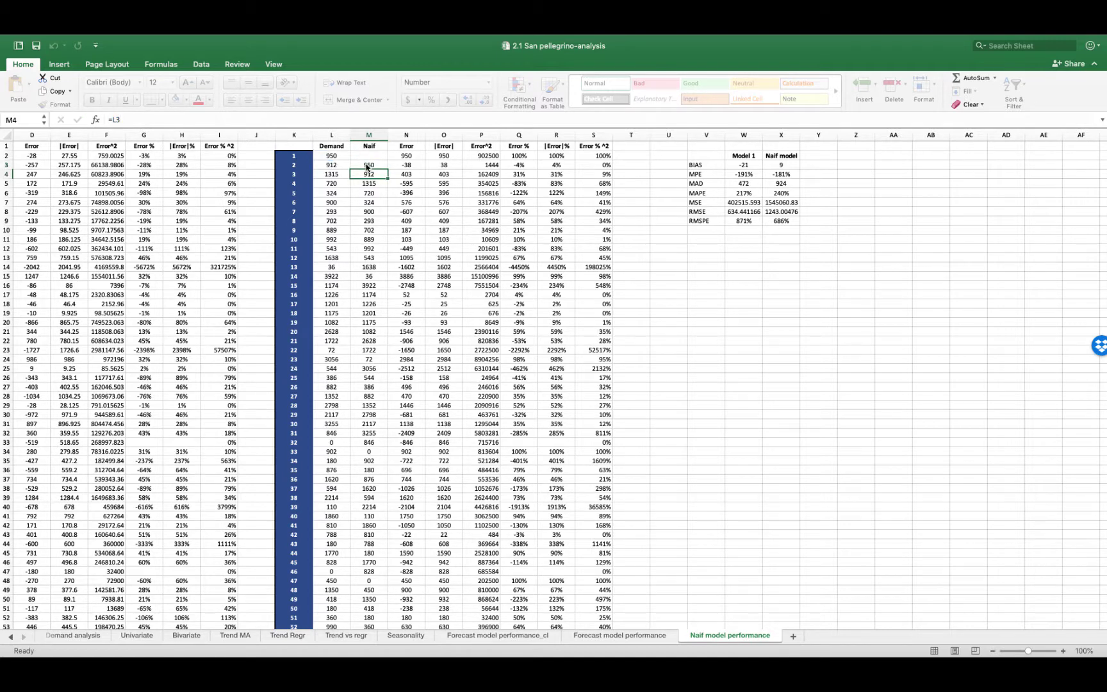
left_click_drag(369, 168, 375, 587)
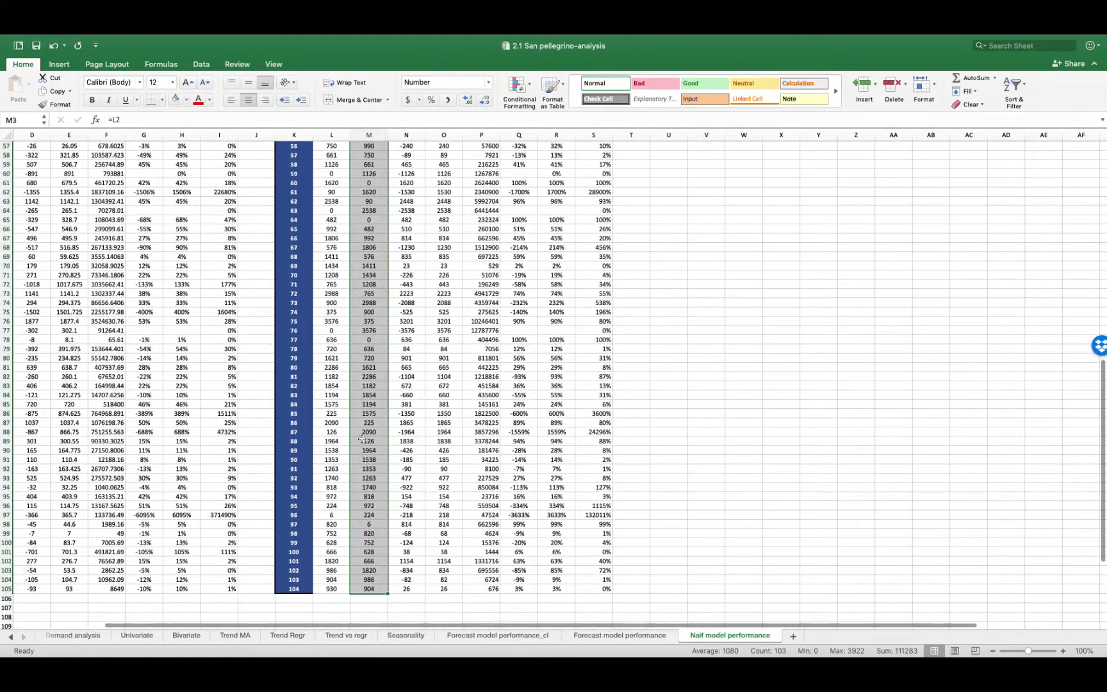
scroll(375, 586, "up", 15)
scroll(350, 454, "up", 1)
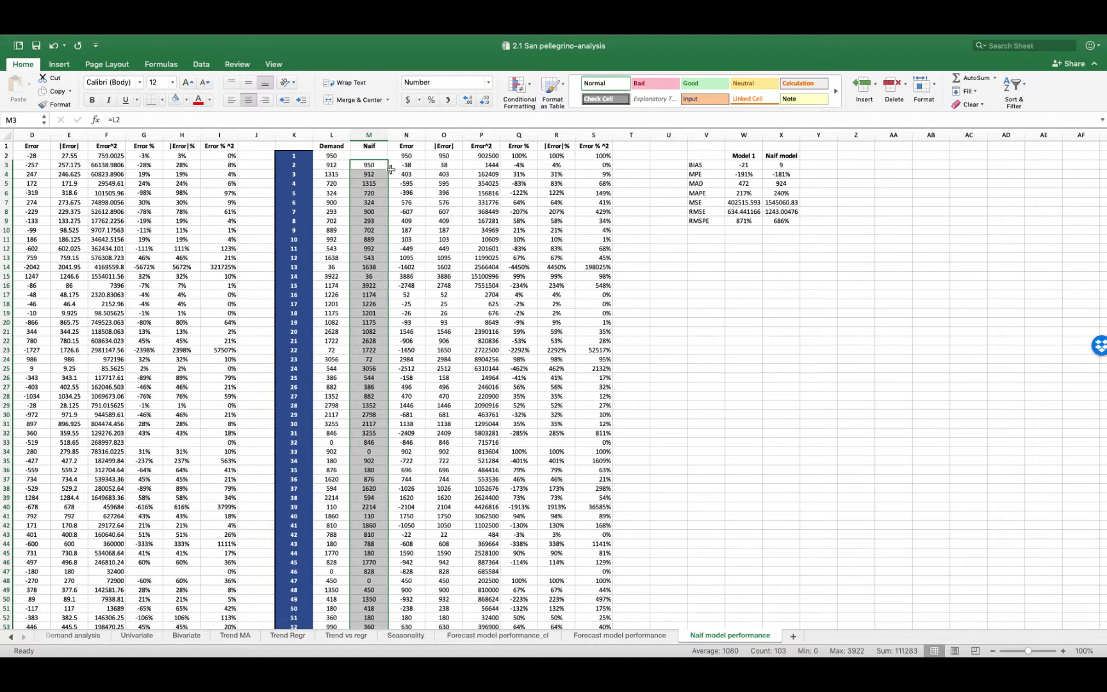
left_click_drag(369, 146, 565, 140)
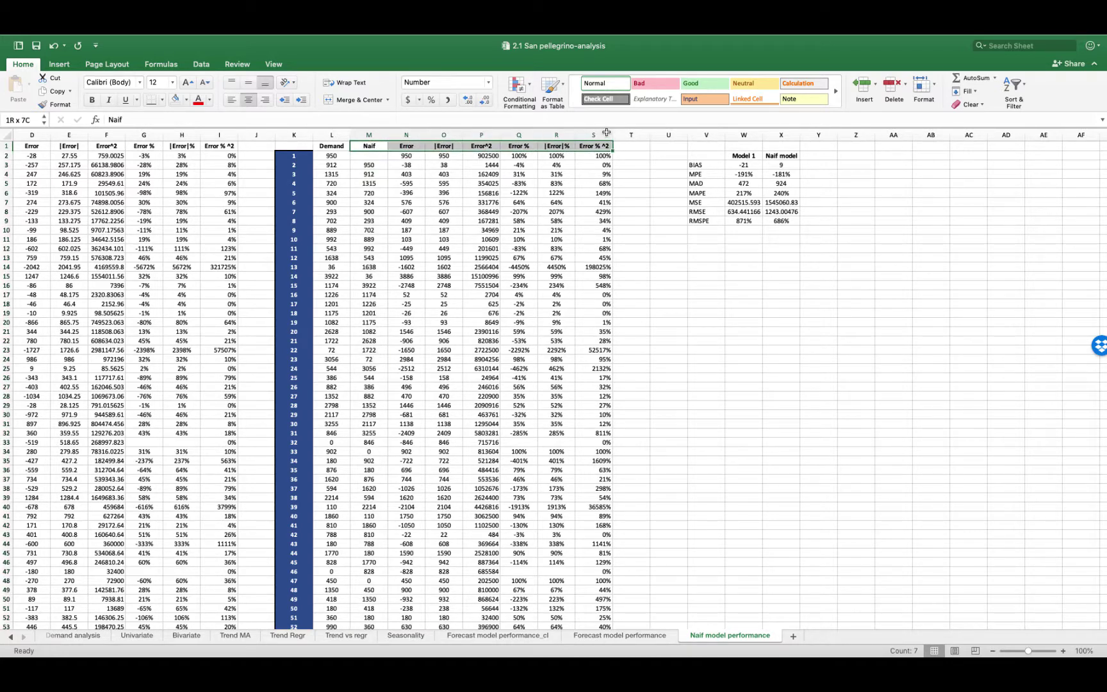
left_click(402, 157)
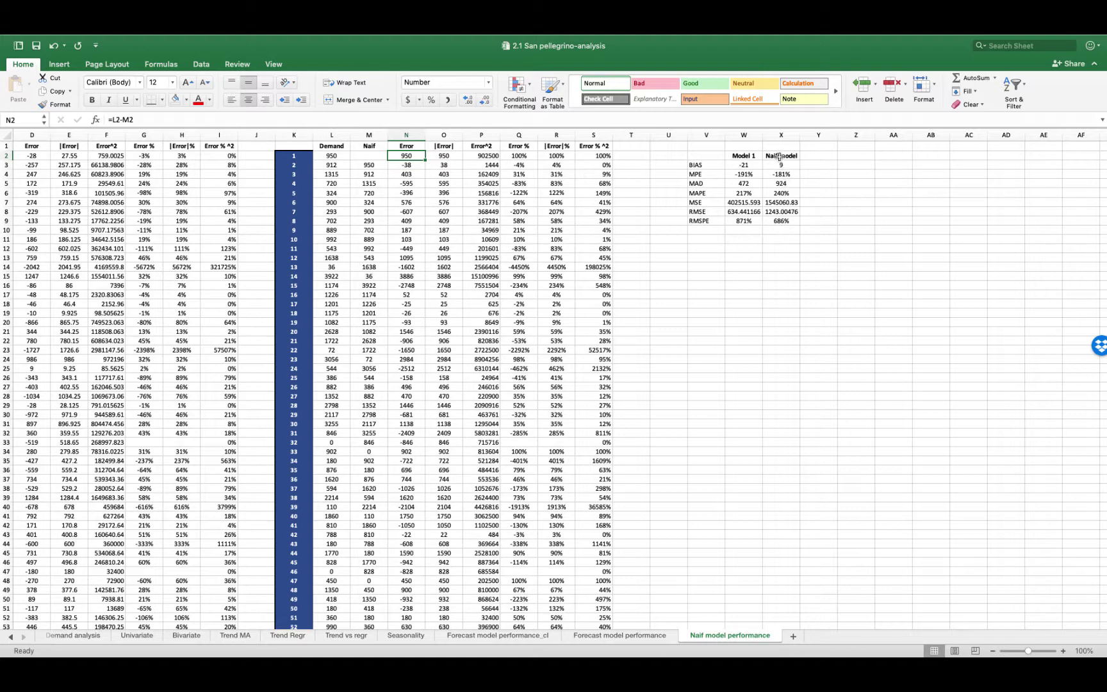
Highlight the Naif model results in X2:X9 of the summary table with a yellow fill
left_click_drag(779, 157, 781, 221)
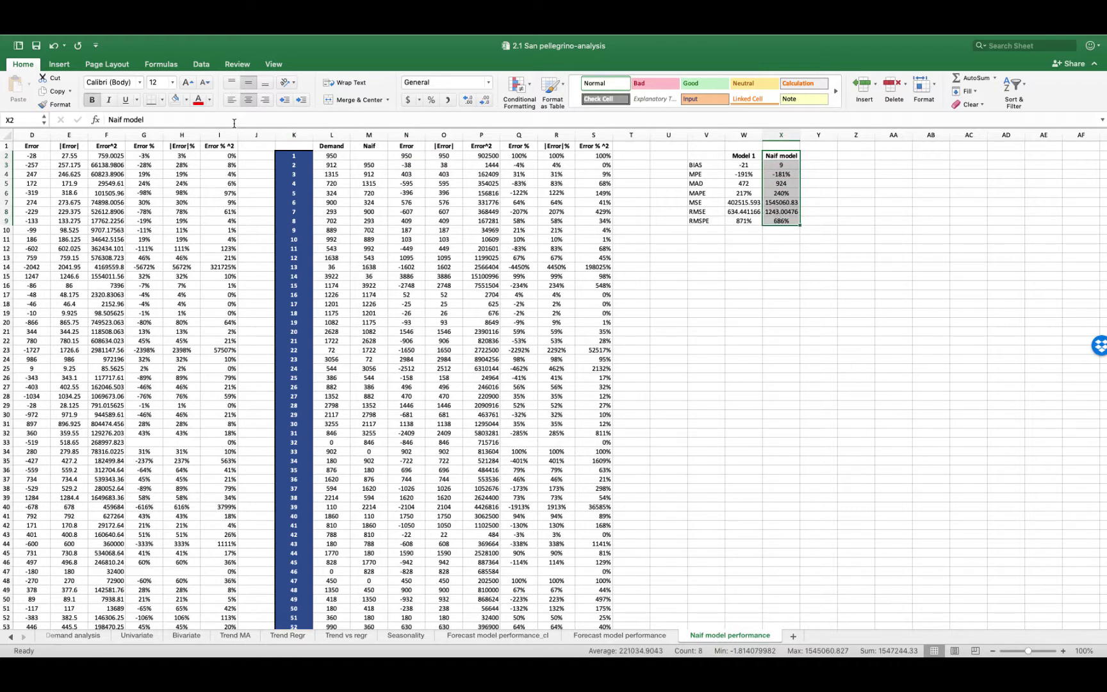
left_click(187, 100)
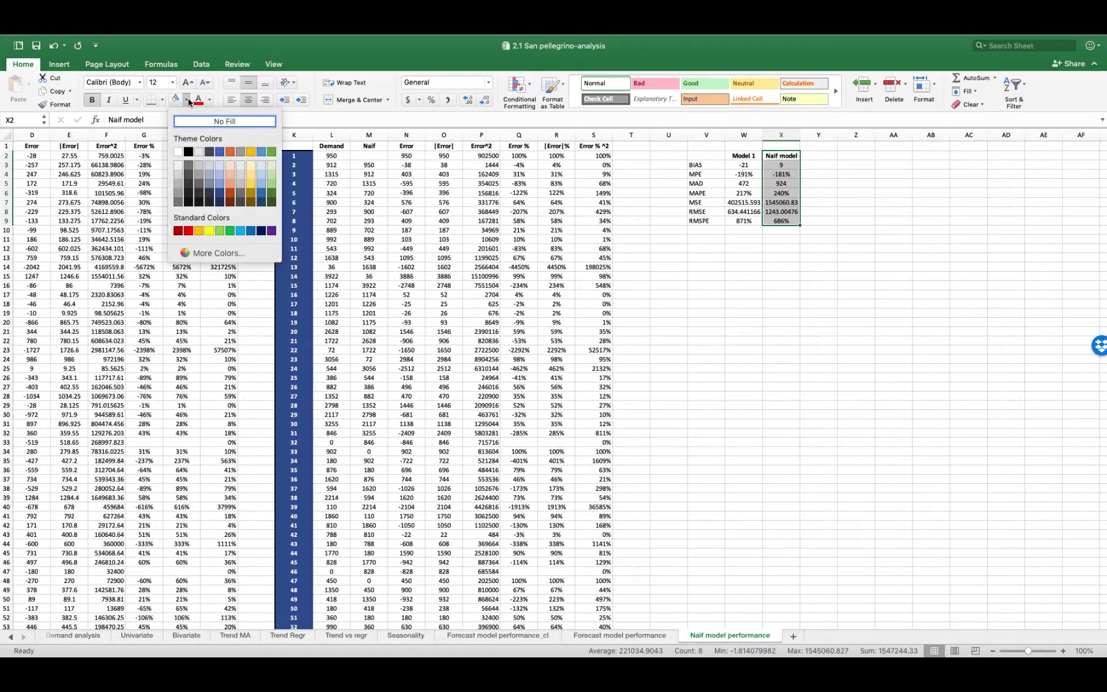
left_click(211, 232)
Compare the Naif model's error measures with Model 1's in the summary table, from BIAS down to RMSPE
left_click(783, 166)
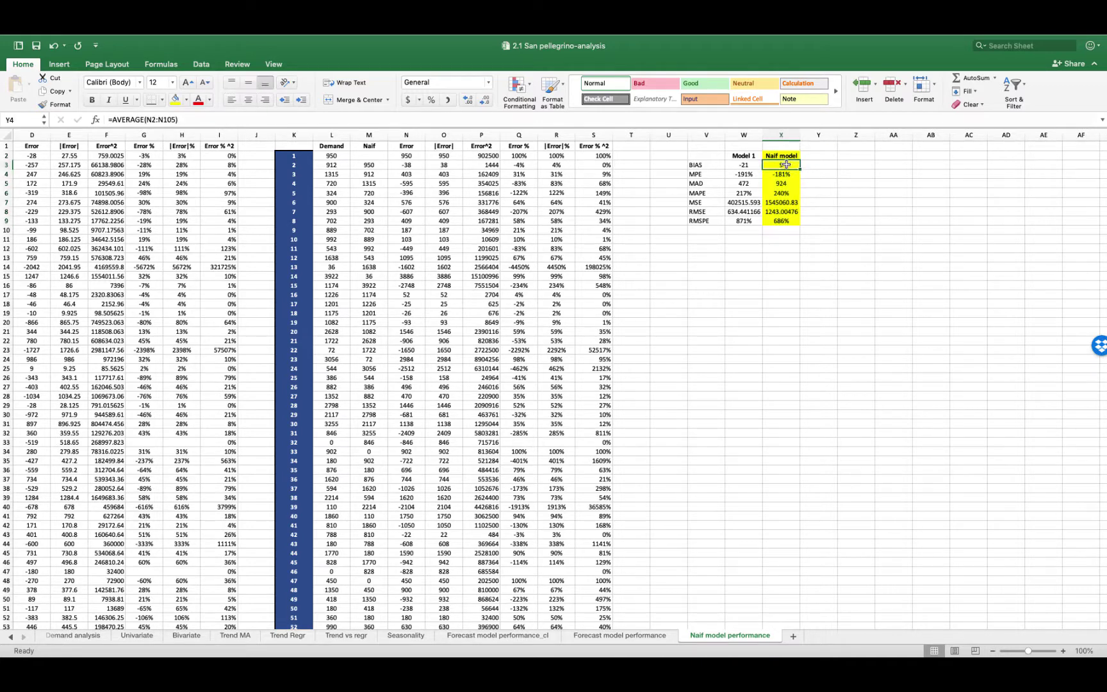
left_click_drag(786, 165, 788, 221)
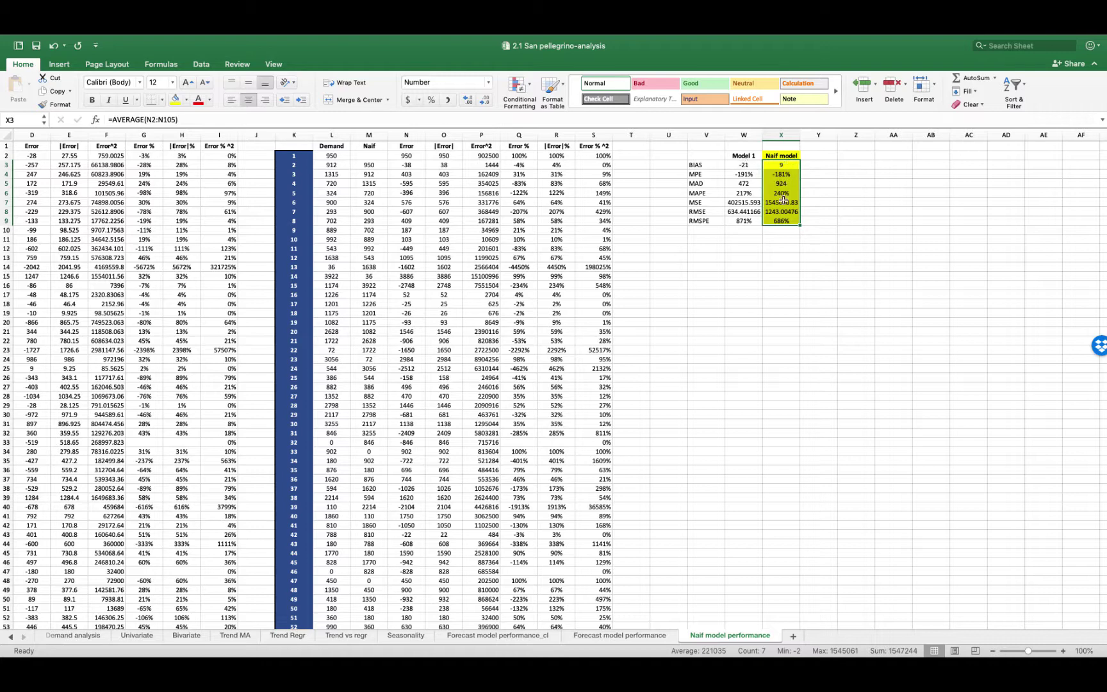
left_click_drag(790, 165, 793, 216)
left_click_drag(736, 155, 737, 221)
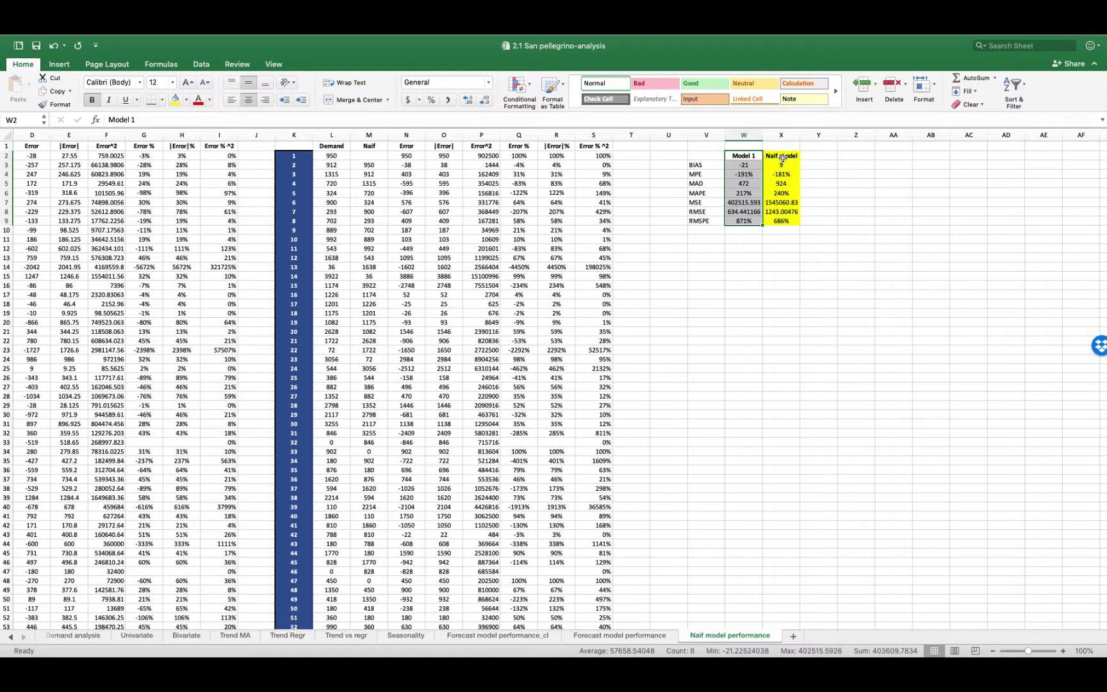
left_click_drag(782, 158, 794, 218)
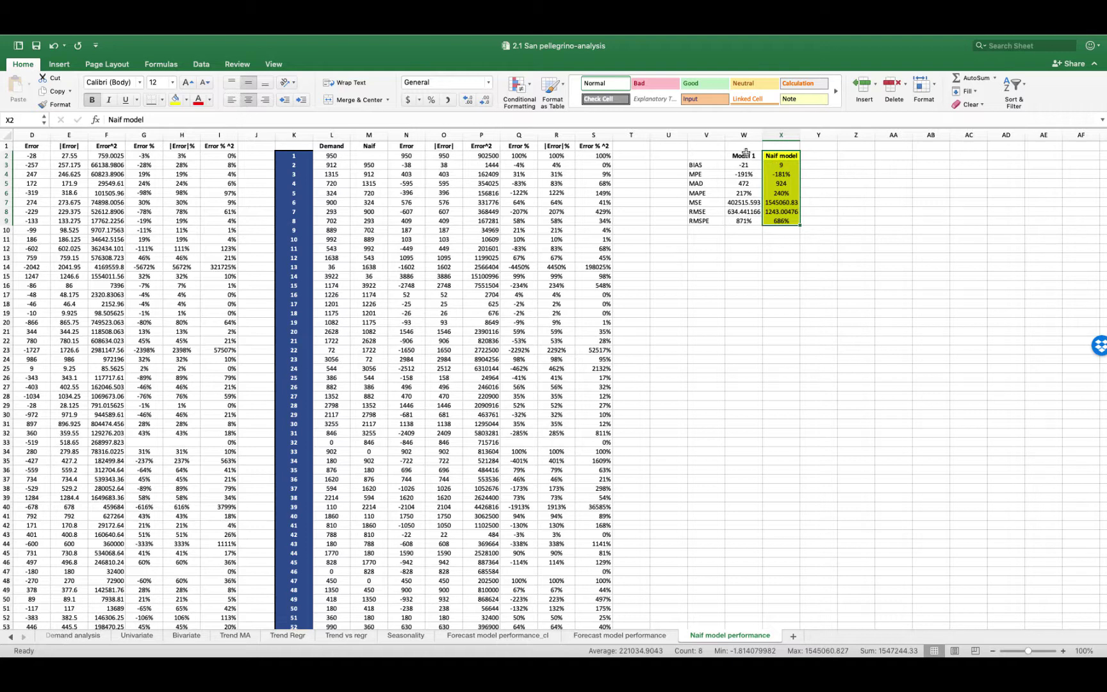
left_click_drag(745, 155, 756, 223)
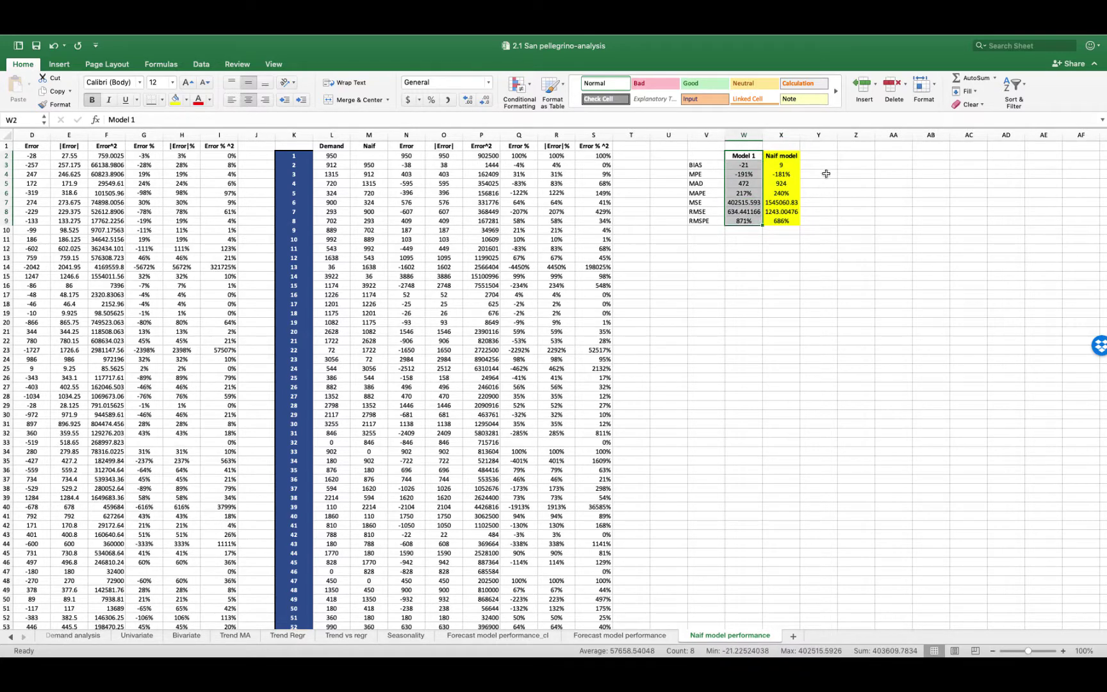